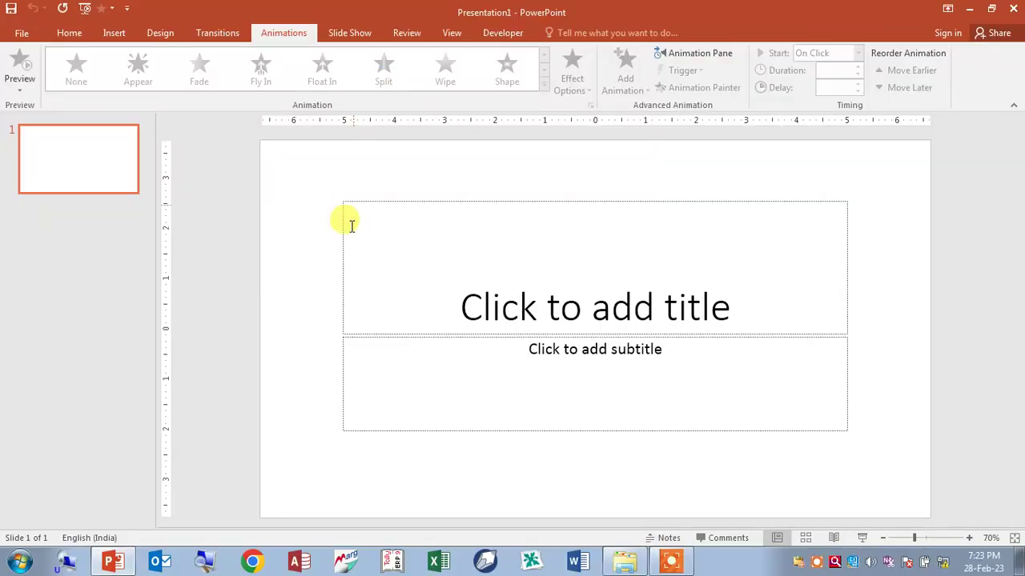
Select both the title and subtitle placeholders and delete them, leaving a blank slide
{"action": "left_click", "coordinate": [556, 306]}
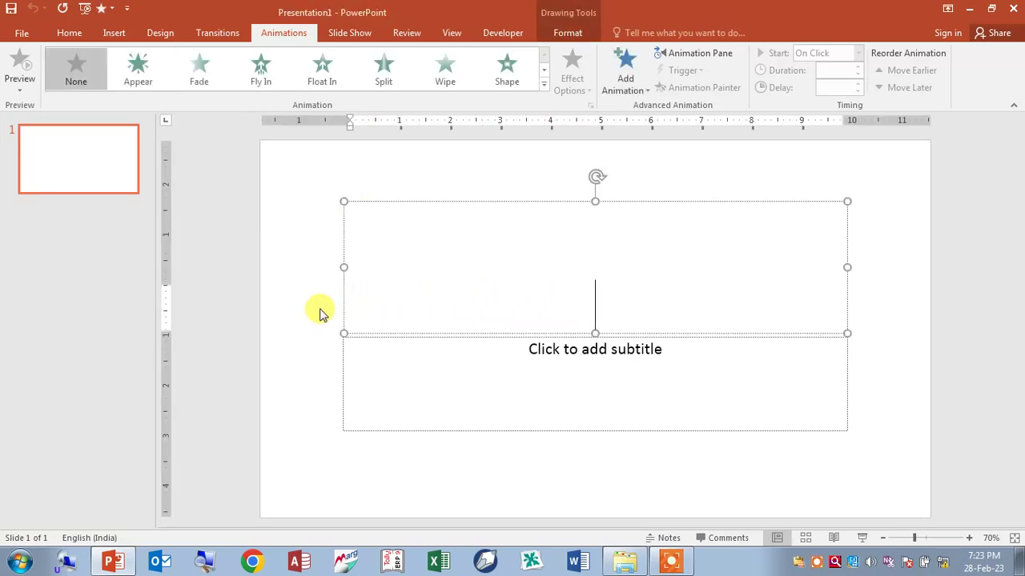
{"action": "left_click", "coordinate": [309, 271]}
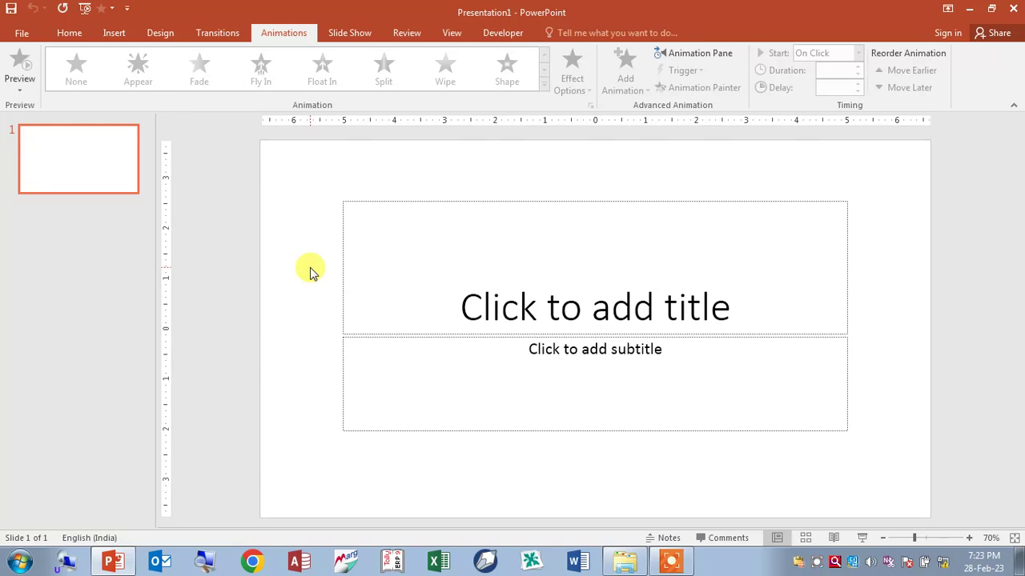
{"action": "key", "text": "ctrl+a"}
{"action": "key", "text": "Delete"}
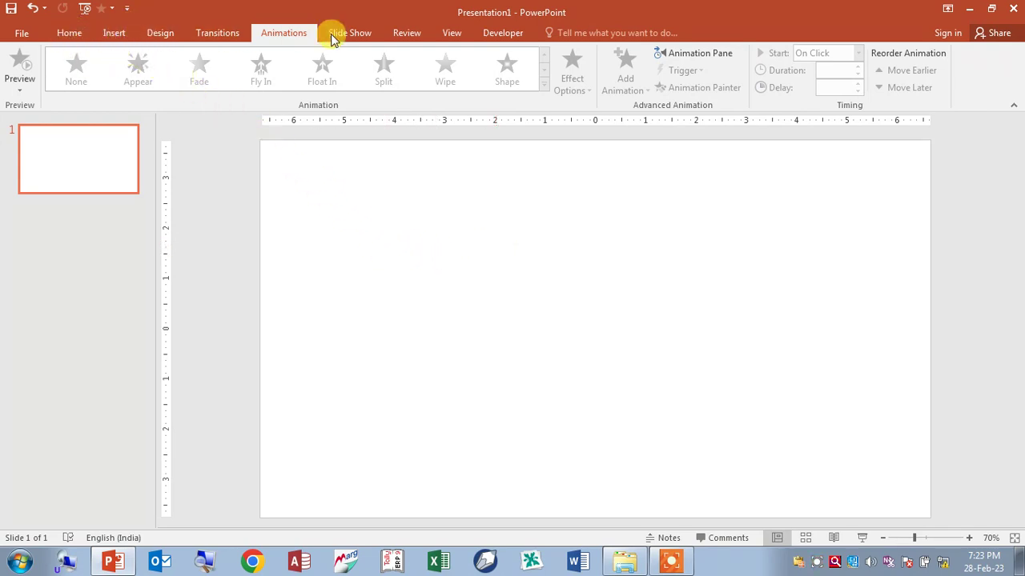
Insert WordArt reading 'Computer Solution' and drag it to the slide's upper right
{"action": "left_click", "coordinate": [116, 39]}
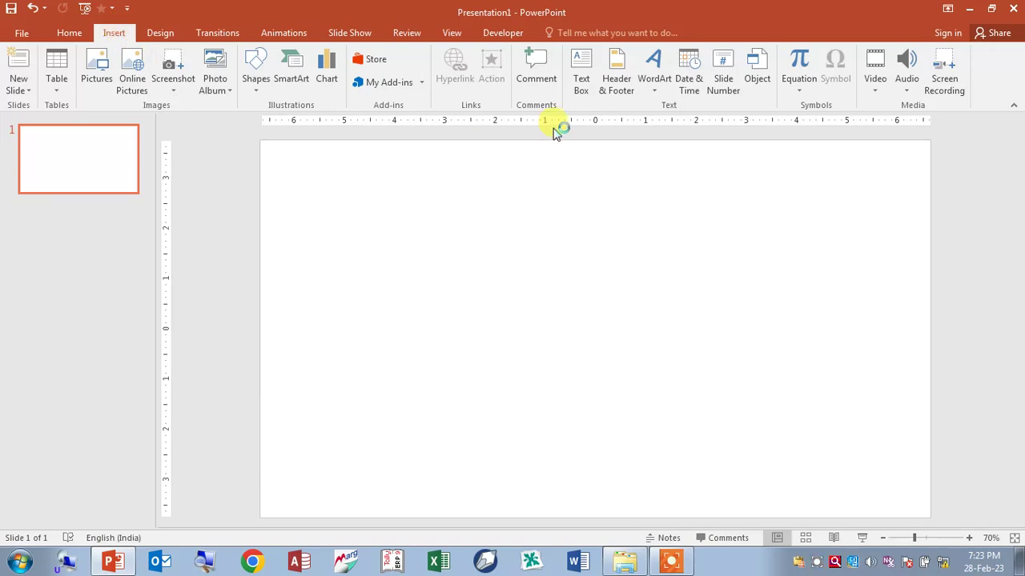
{"action": "left_click", "coordinate": [655, 76]}
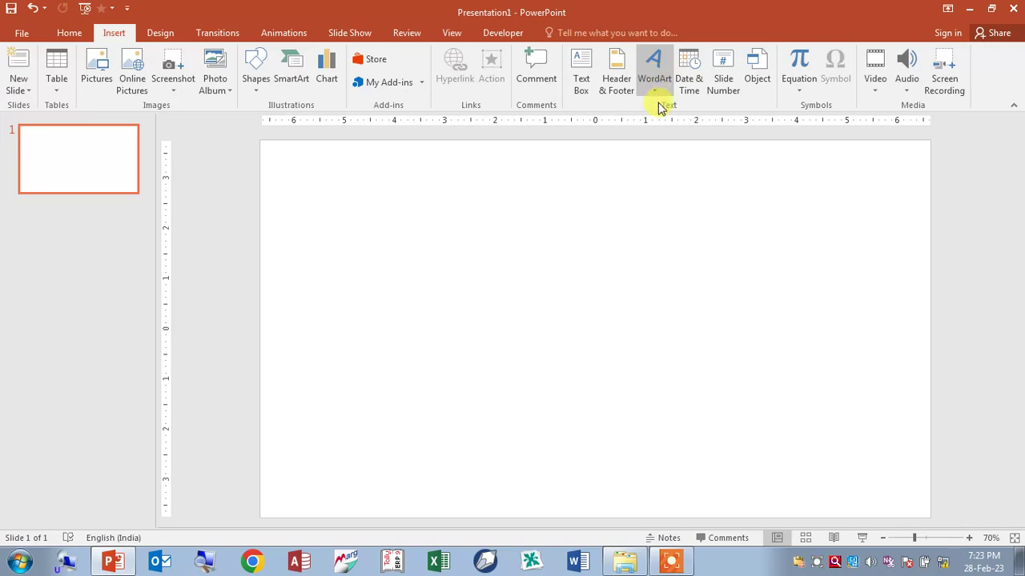
{"action": "left_click", "coordinate": [658, 127]}
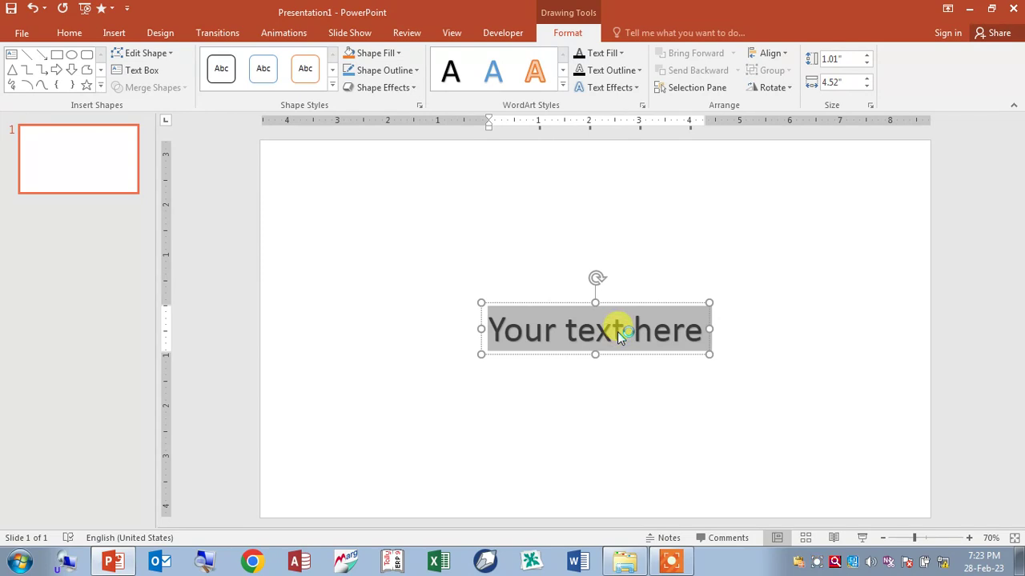
{"action": "type", "text": "Computer Solution"}
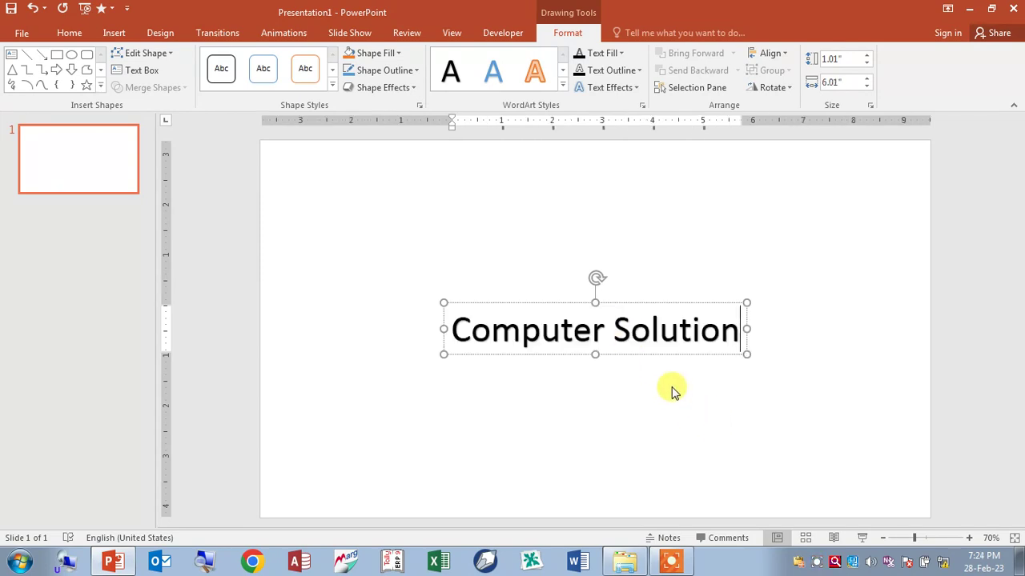
{"action": "left_click_drag", "start_coordinate": [671, 358], "coordinate": [796, 229]}
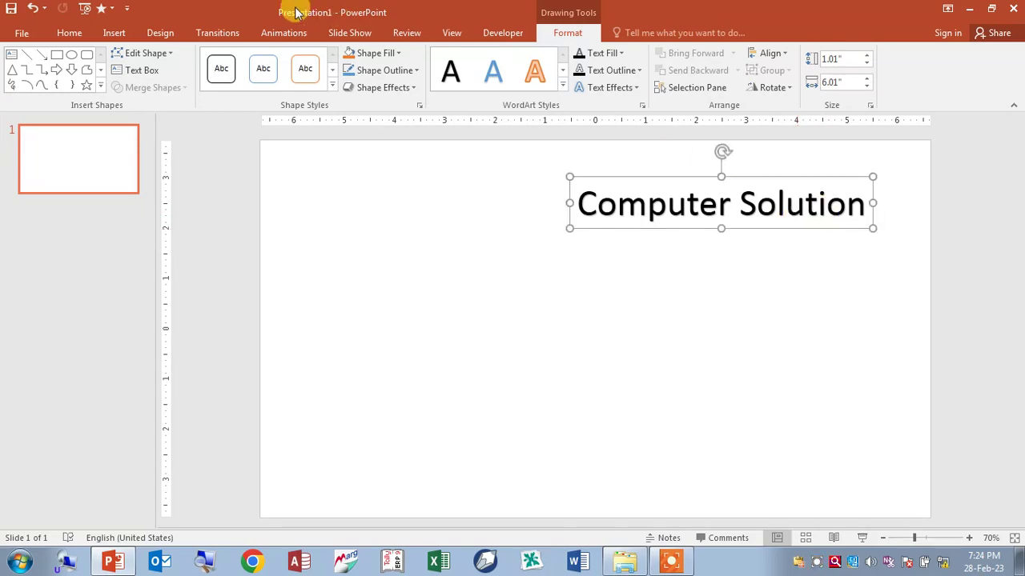
Color the Computer Solution heading dark blue, set it in Arial Black, and nudge it up-left
{"action": "left_click", "coordinate": [608, 51]}
{"action": "left_click", "coordinate": [628, 166]}
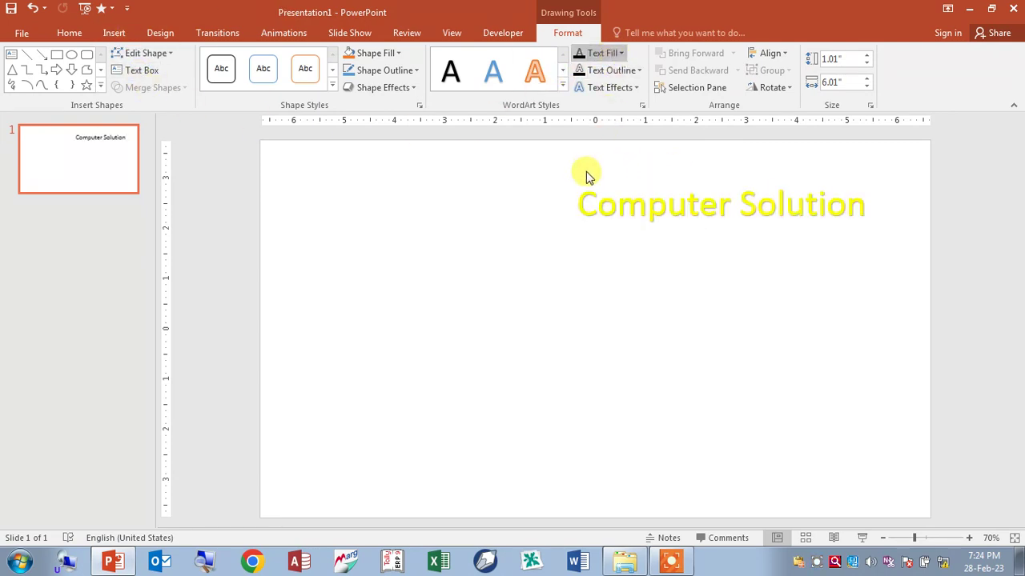
{"action": "left_click", "coordinate": [675, 174]}
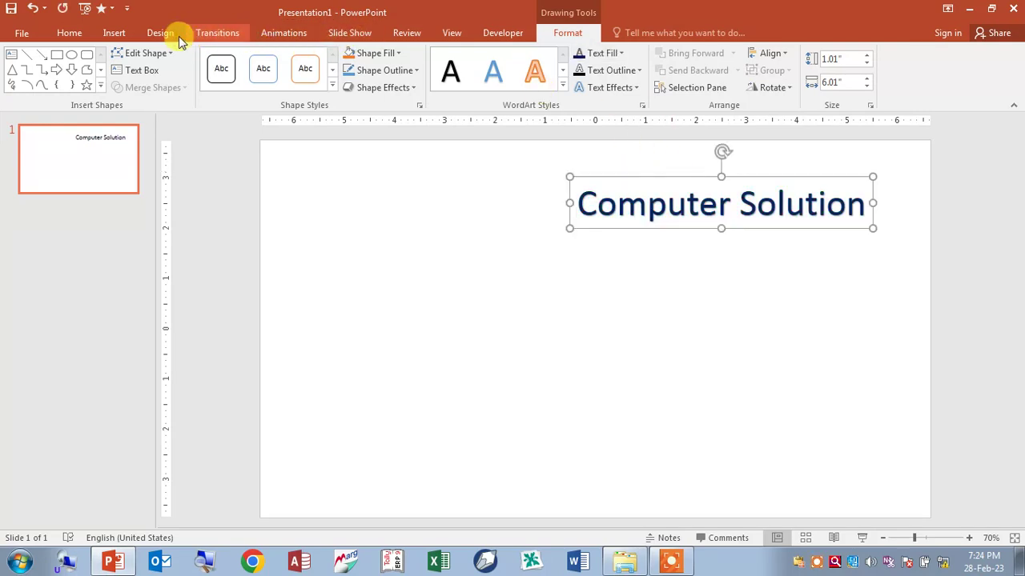
{"action": "left_click", "coordinate": [67, 34]}
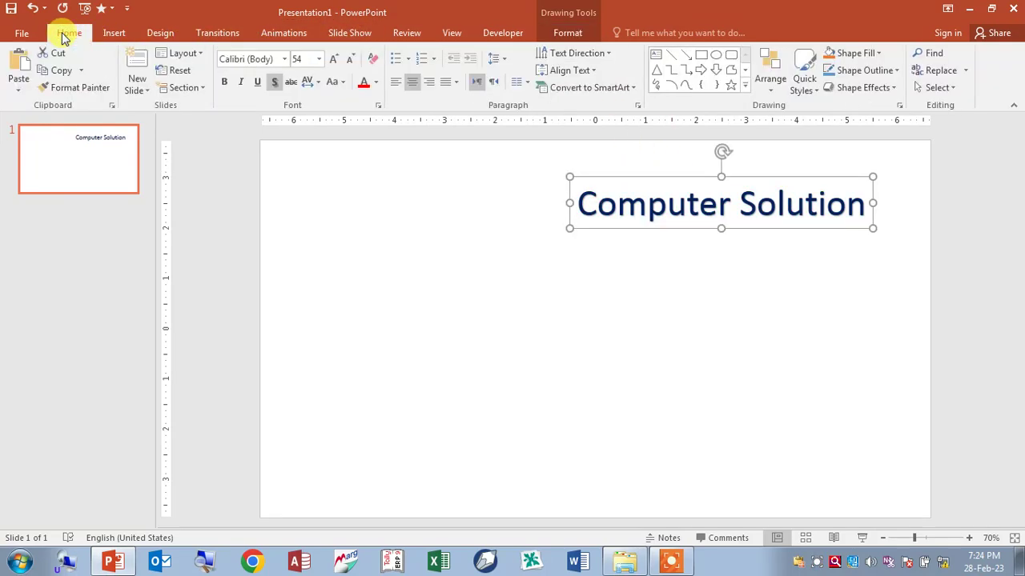
{"action": "left_click", "coordinate": [285, 60]}
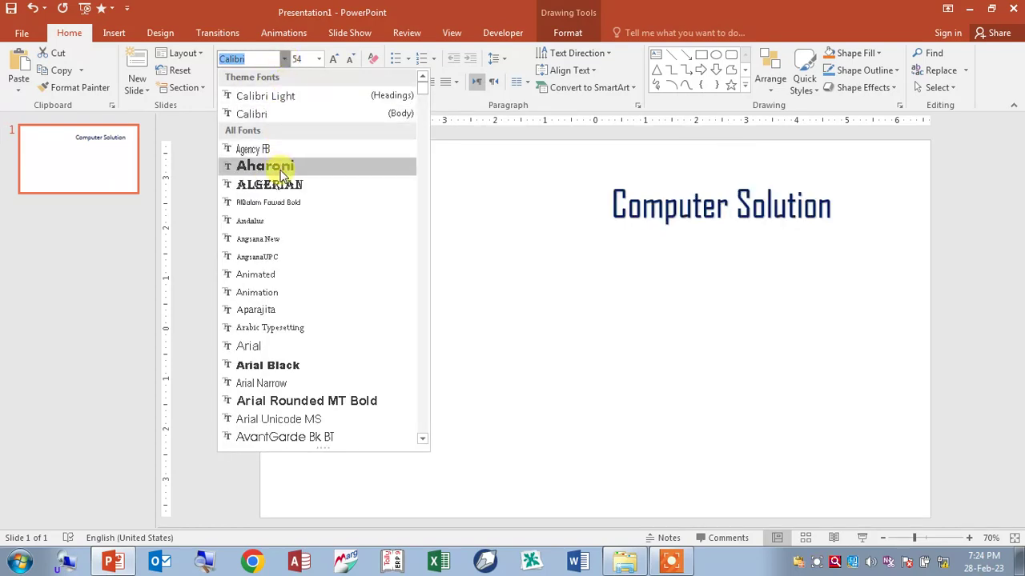
{"action": "left_click", "coordinate": [270, 374]}
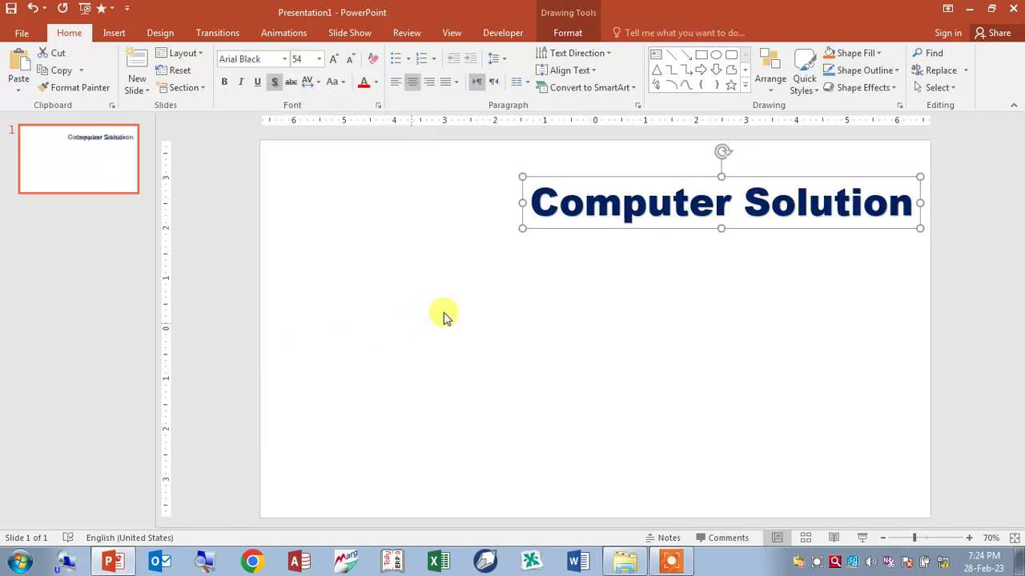
{"action": "left_click_drag", "start_coordinate": [595, 221], "coordinate": [565, 212]}
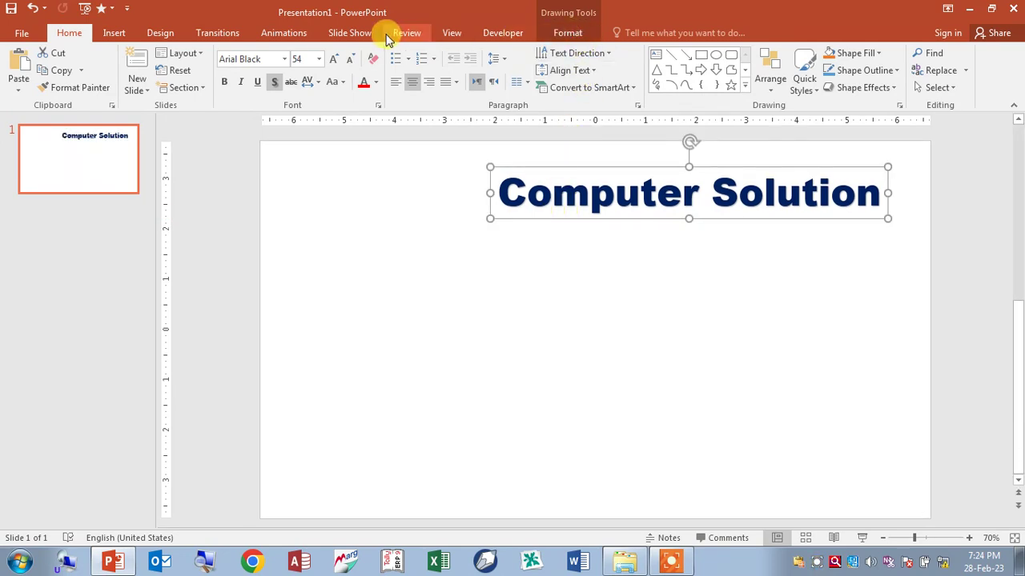
{"action": "left_click", "coordinate": [566, 33]}
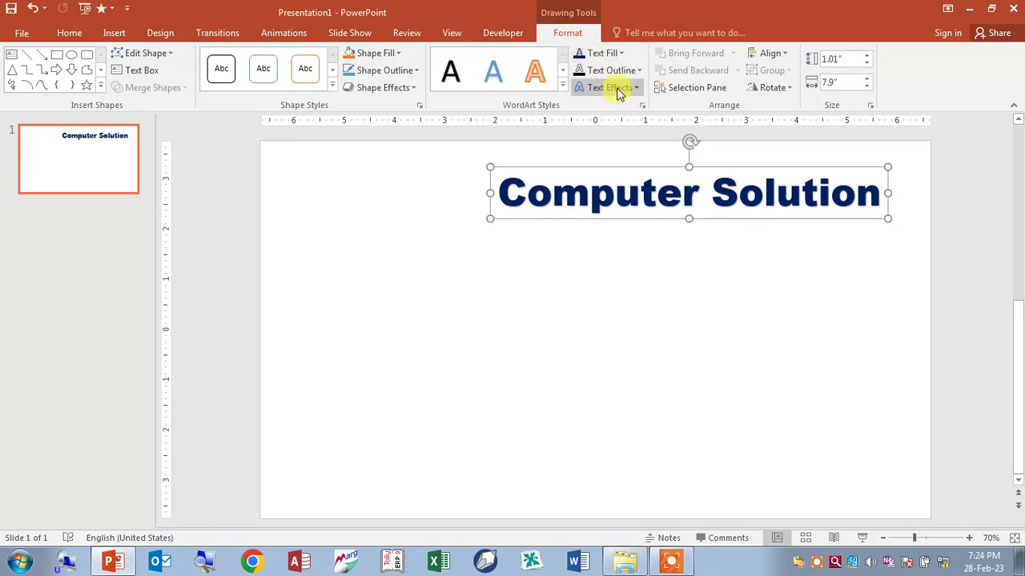
Apply a Tight Reflection, touching, to the Computer Solution heading
{"action": "left_click", "coordinate": [730, 126]}
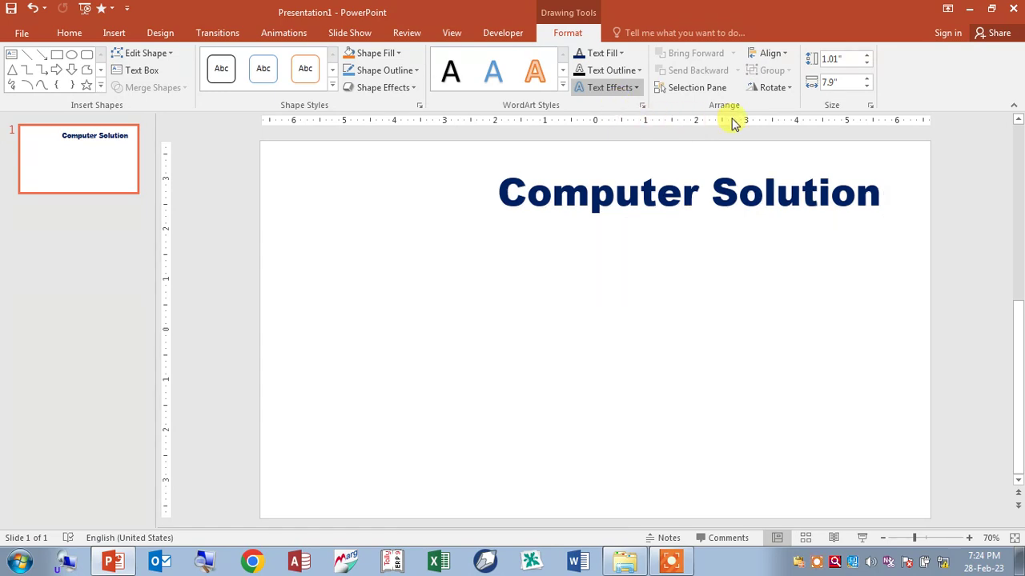
{"action": "left_click", "coordinate": [697, 195]}
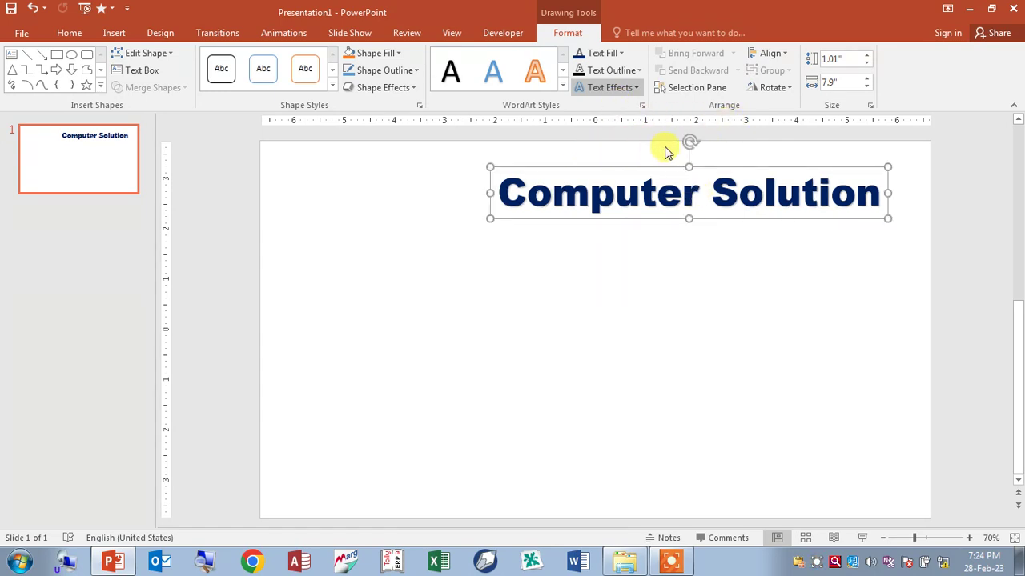
{"action": "left_click", "coordinate": [706, 226]}
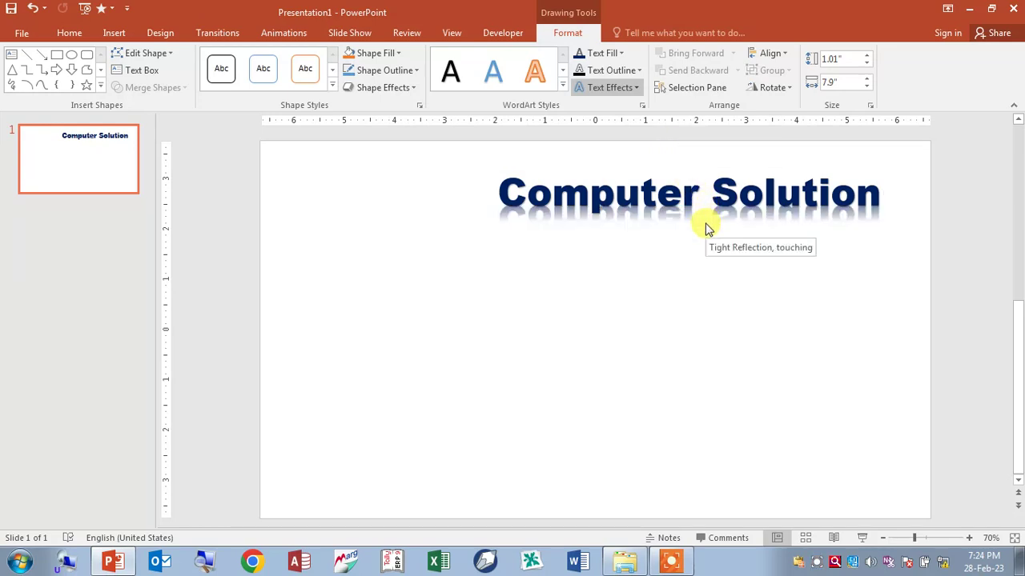
{"action": "left_click", "coordinate": [679, 219]}
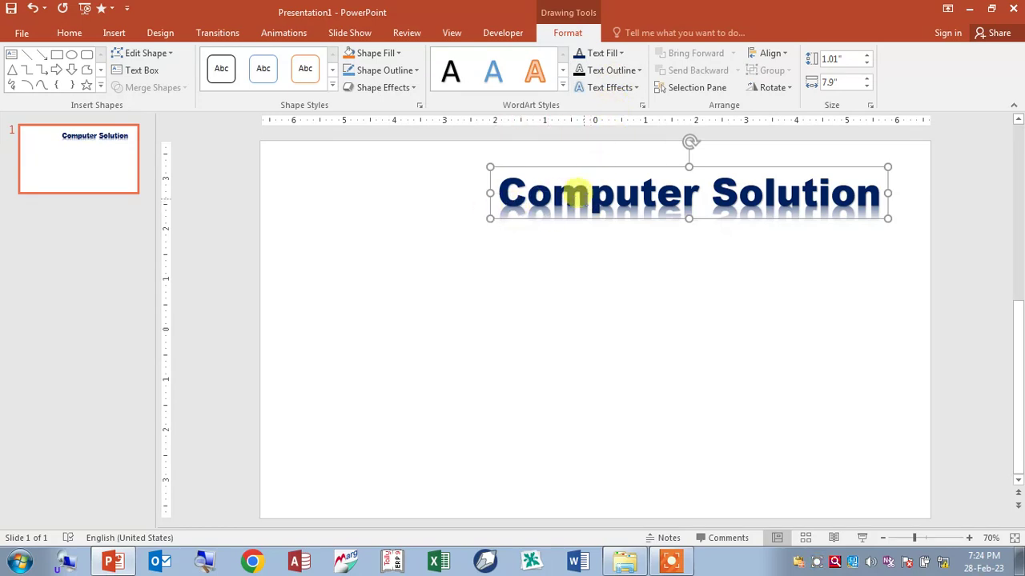
Shrink the heading text from 54 to 44 pt and move it to the slide's top right edge
{"action": "left_click", "coordinate": [578, 194]}
{"action": "triple_click", "coordinate": [578, 194]}
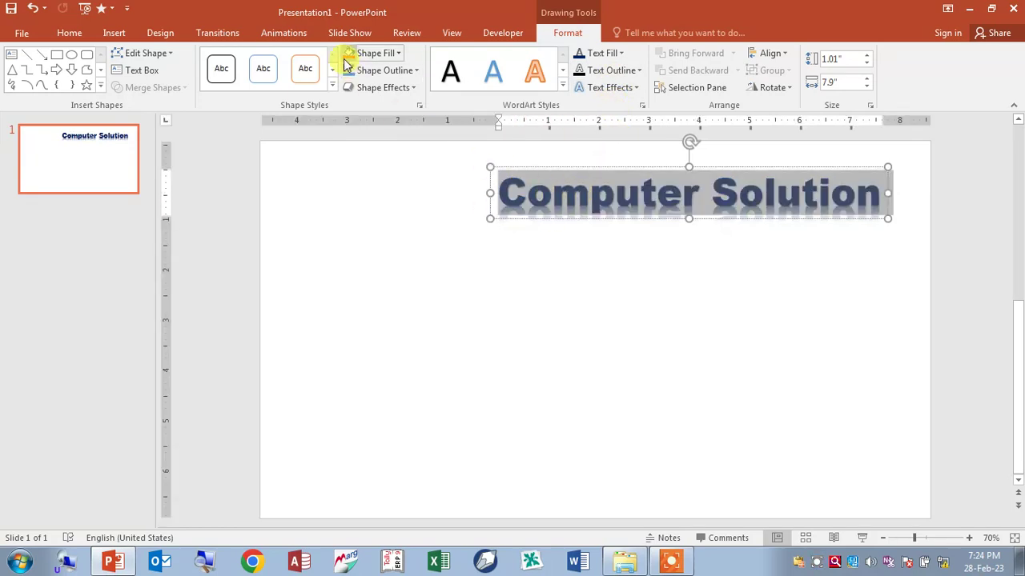
{"action": "left_click", "coordinate": [68, 33]}
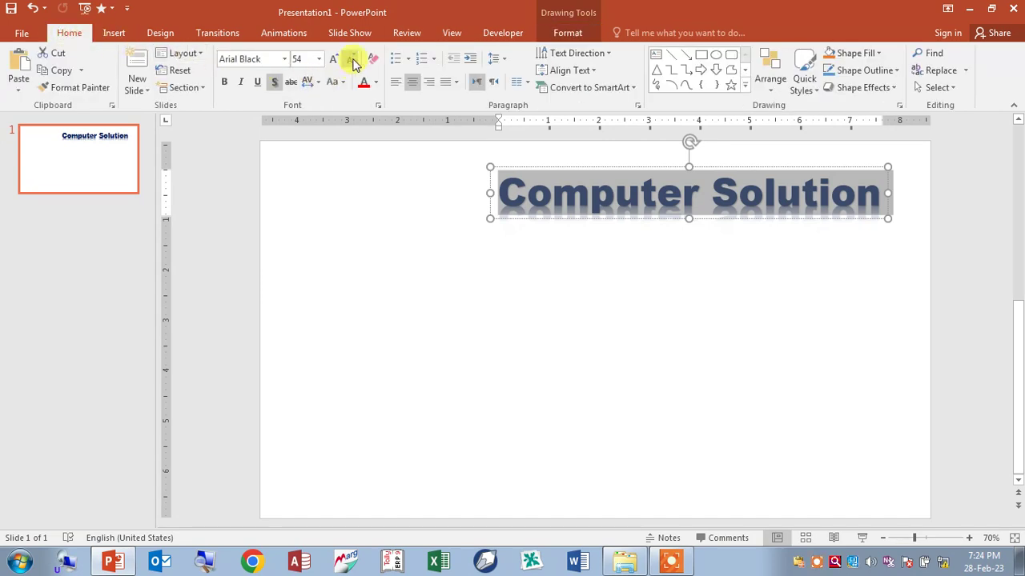
{"action": "left_click", "coordinate": [352, 60]}
{"action": "left_click", "coordinate": [353, 63]}
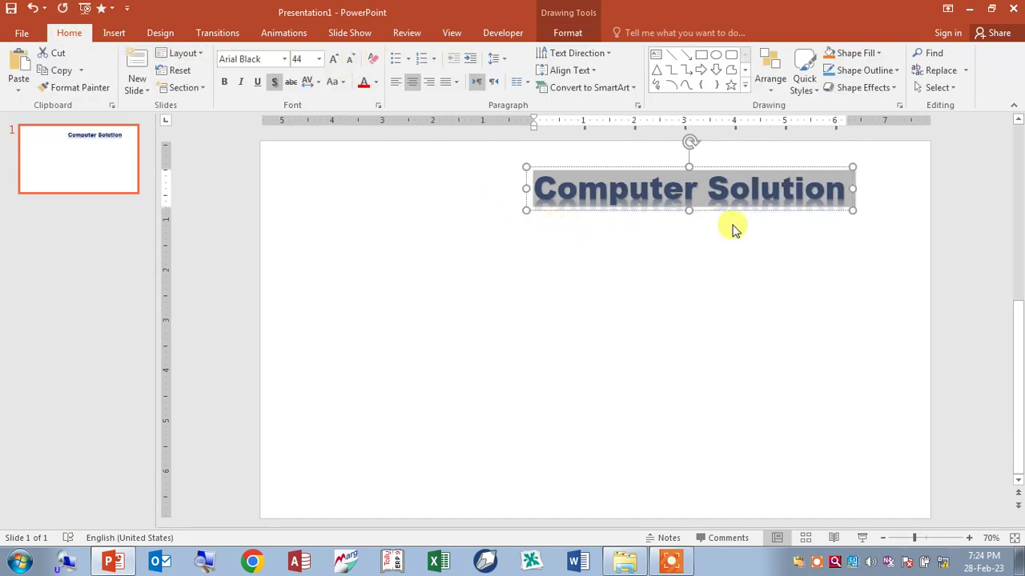
{"action": "left_click_drag", "start_coordinate": [743, 211], "coordinate": [769, 221]}
{"action": "left_click", "coordinate": [753, 254]}
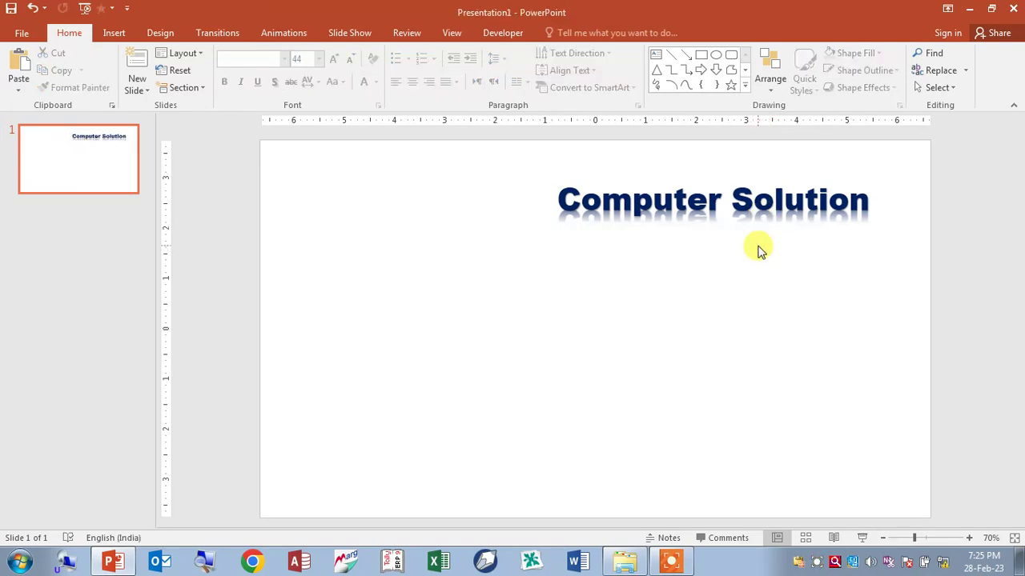
{"action": "left_click", "coordinate": [766, 222]}
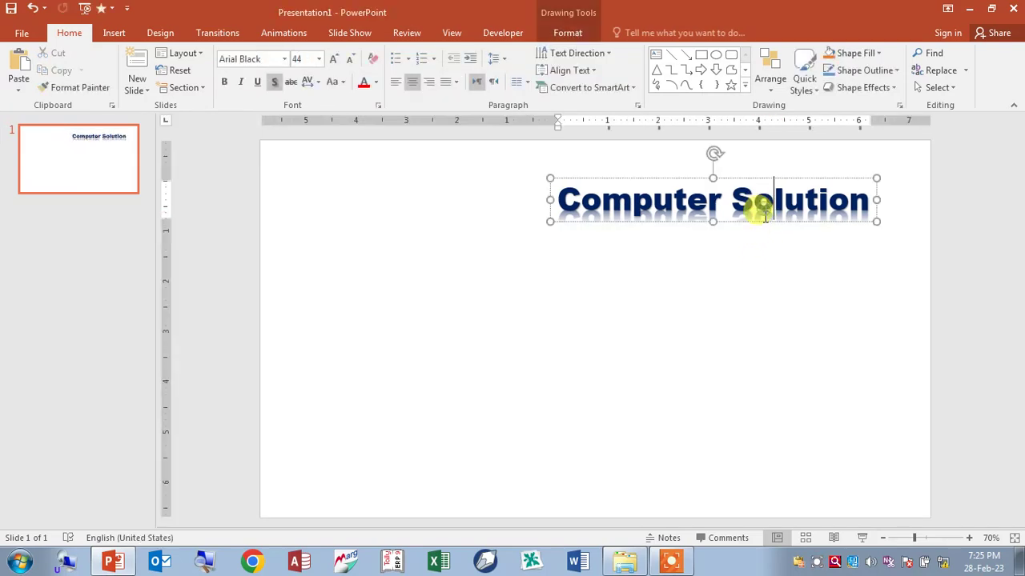
{"action": "left_click_drag", "start_coordinate": [766, 222], "coordinate": [783, 215]}
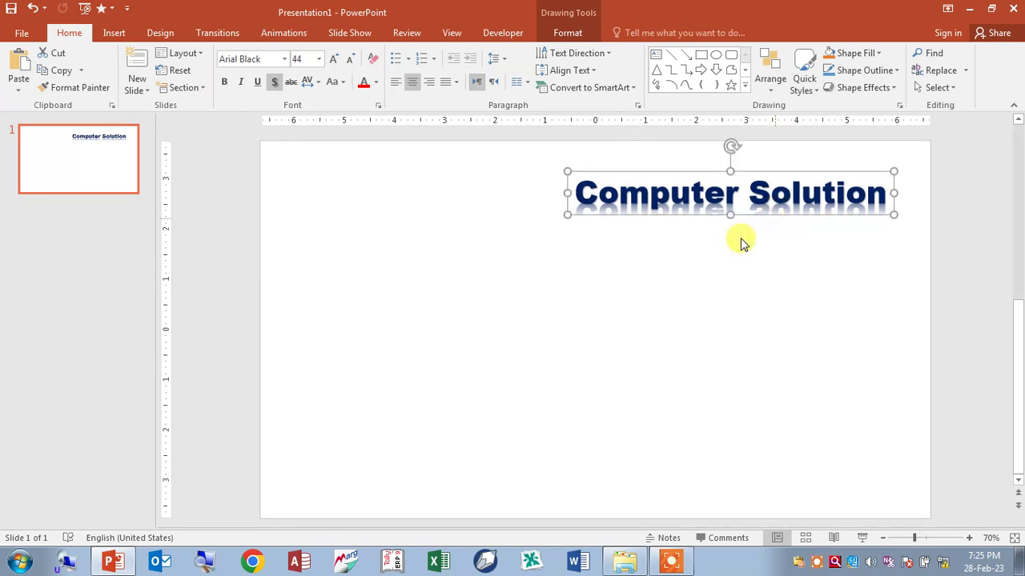
{"action": "left_click", "coordinate": [683, 271]}
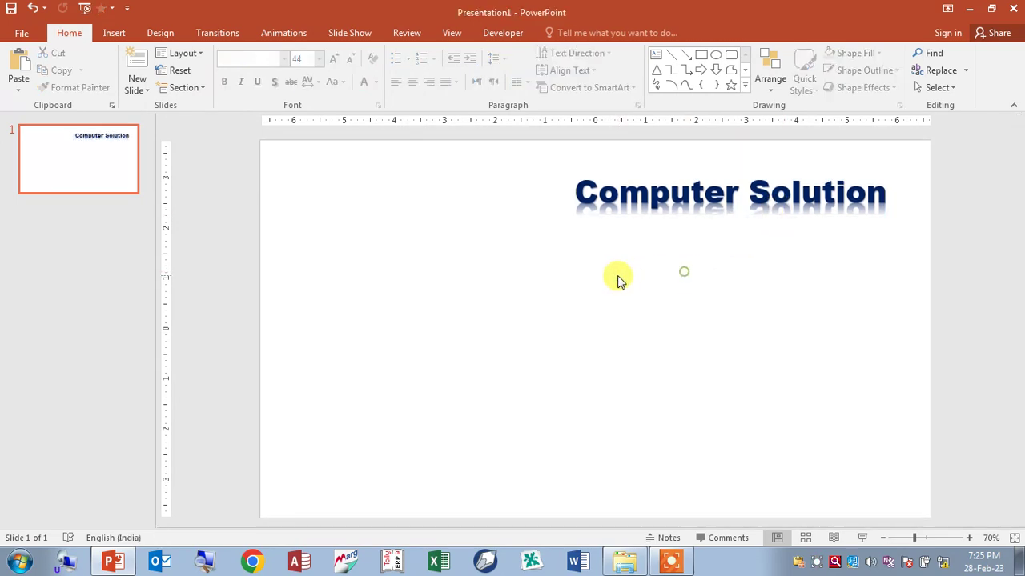
Draw a rectangle along the slide's left side
{"action": "left_click", "coordinate": [118, 33]}
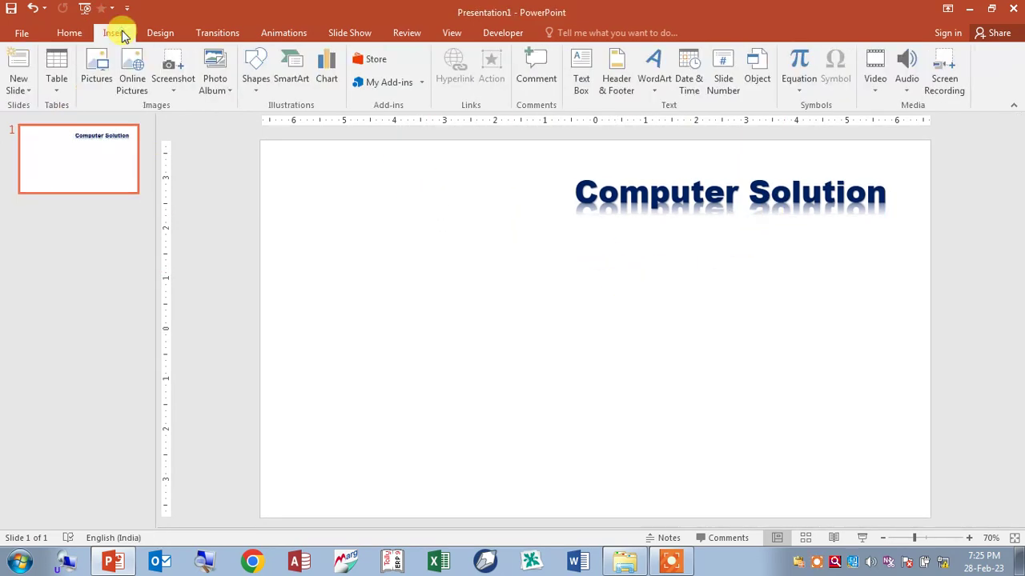
{"action": "left_click", "coordinate": [256, 78]}
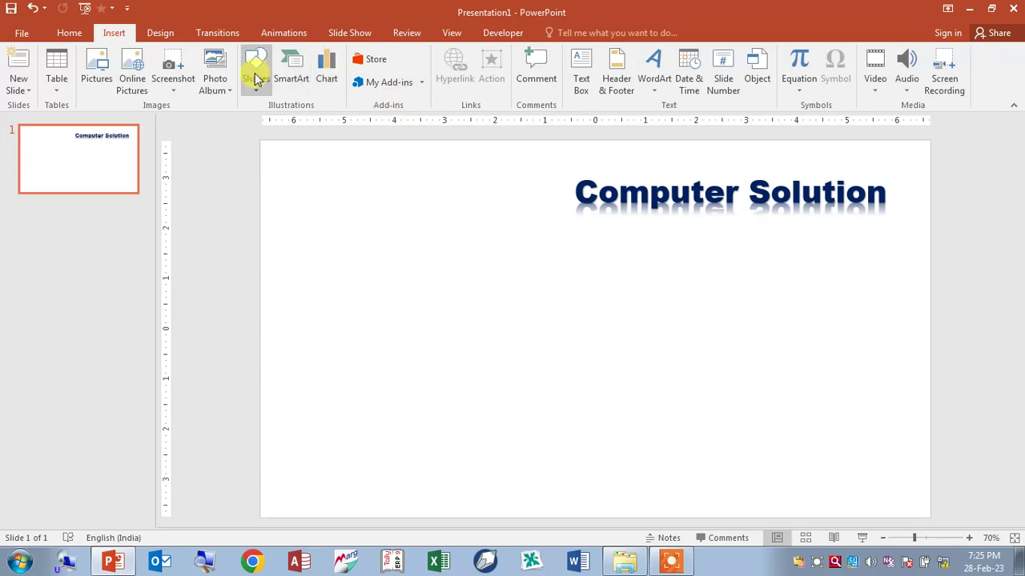
{"action": "left_click", "coordinate": [257, 78]}
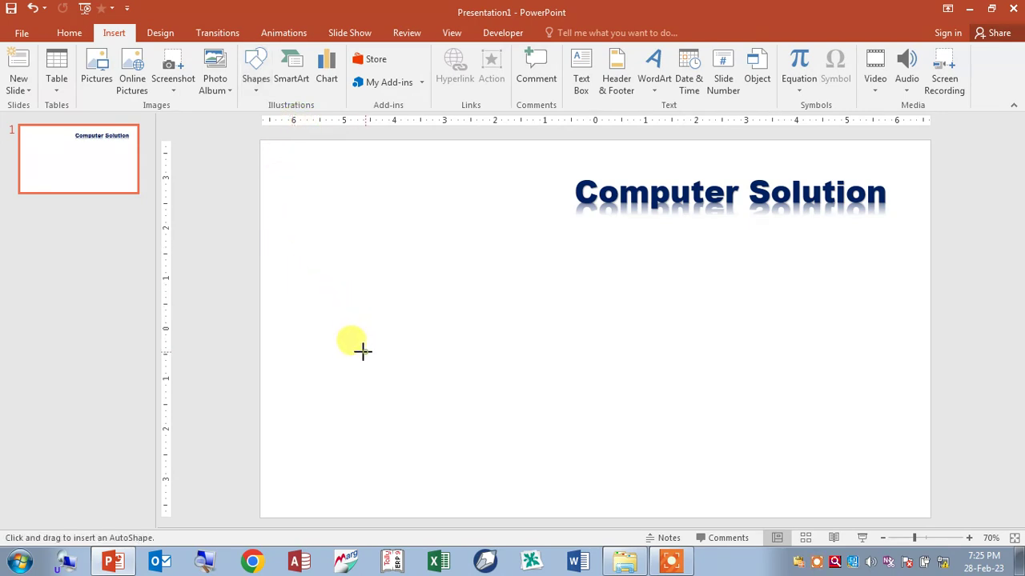
{"action": "left_click_drag", "start_coordinate": [362, 351], "coordinate": [252, 203]}
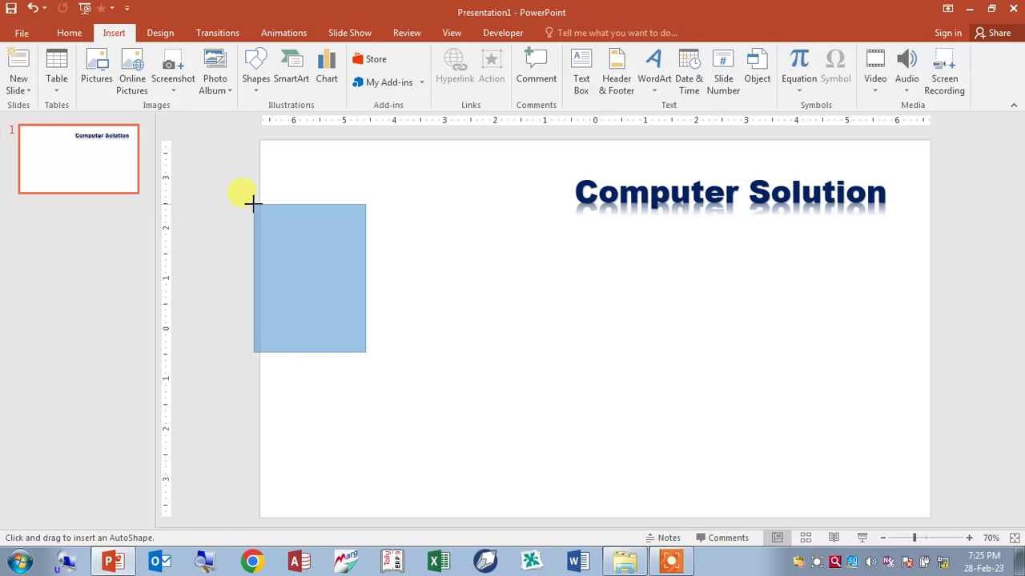
{"action": "left_click_drag", "start_coordinate": [252, 203], "coordinate": [259, 208]}
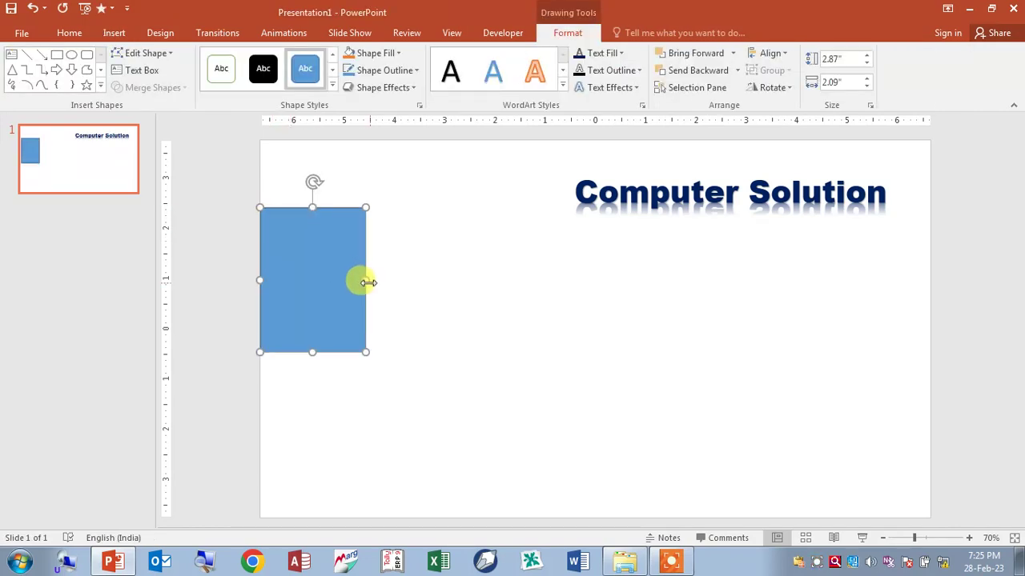
Stretch the rectangle to the full slide height (7.5") and narrow it to a 0.7" bar
{"action": "left_click_drag", "start_coordinate": [368, 281], "coordinate": [309, 281]}
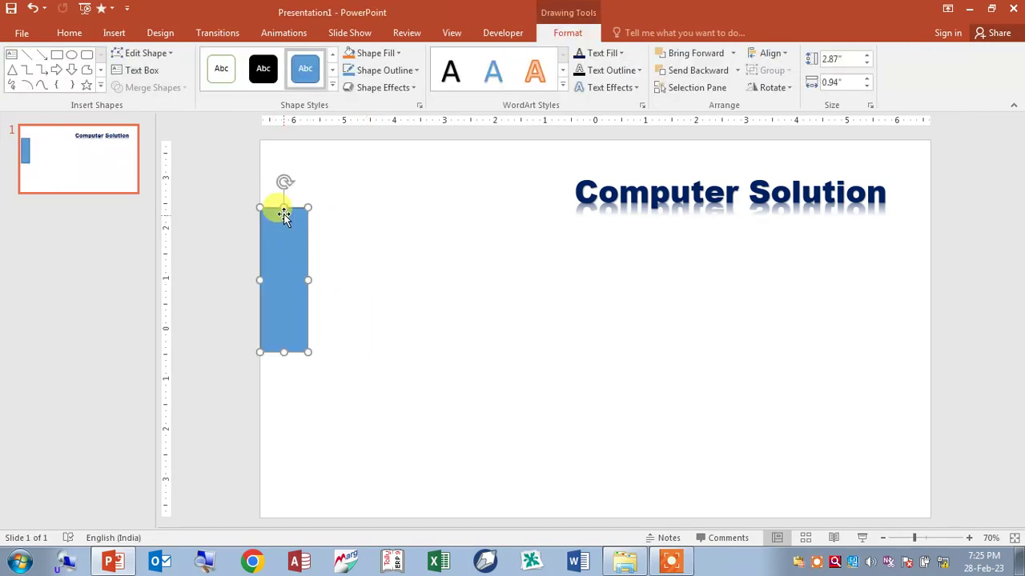
{"action": "left_click_drag", "start_coordinate": [284, 209], "coordinate": [280, 143]}
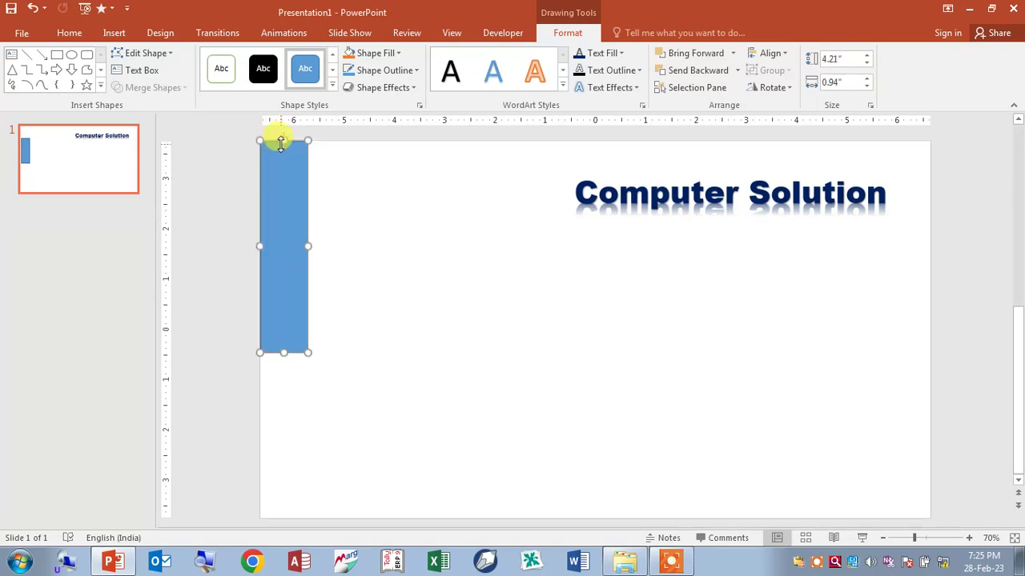
{"action": "left_click_drag", "start_coordinate": [284, 352], "coordinate": [284, 518]}
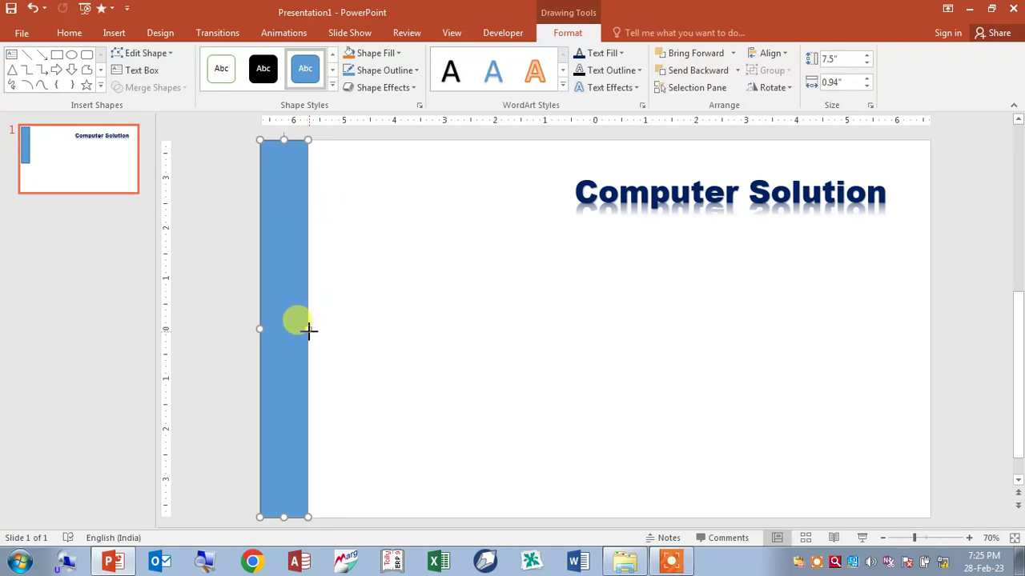
{"action": "left_click_drag", "start_coordinate": [308, 329], "coordinate": [296, 331]}
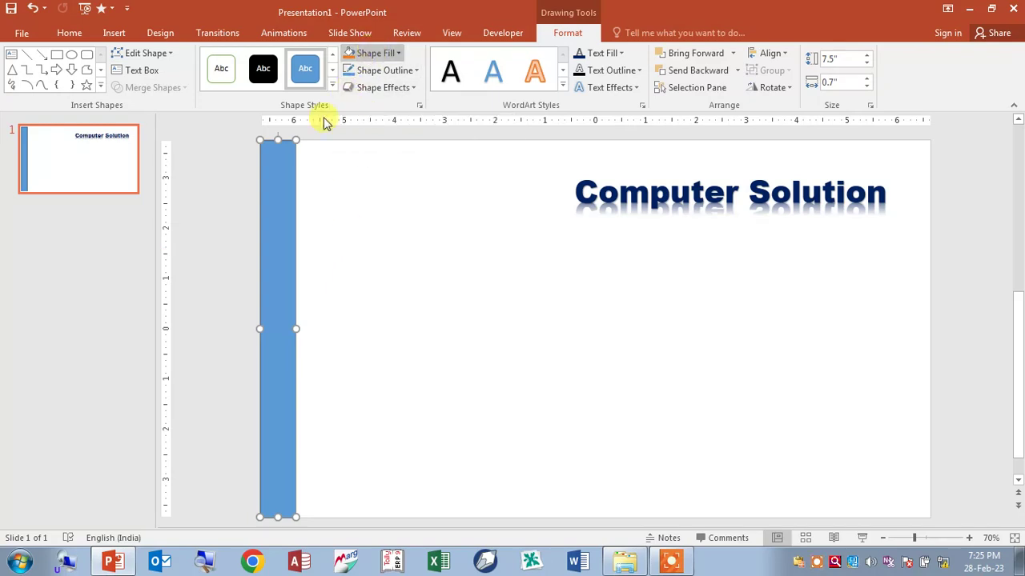
Fill the left bar dark red and give it a bevel effect
{"action": "left_click", "coordinate": [369, 53]}
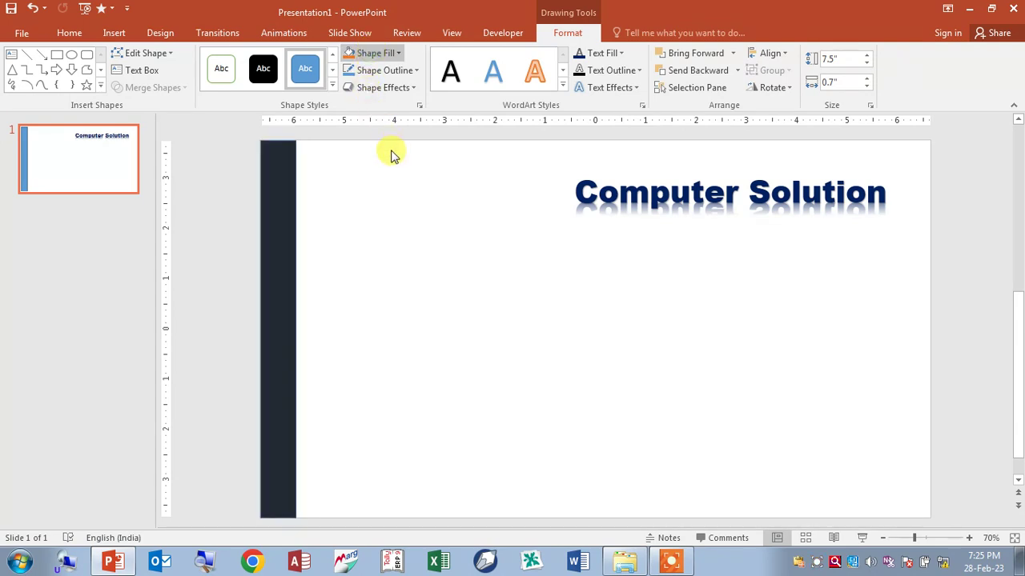
{"action": "left_click", "coordinate": [353, 175]}
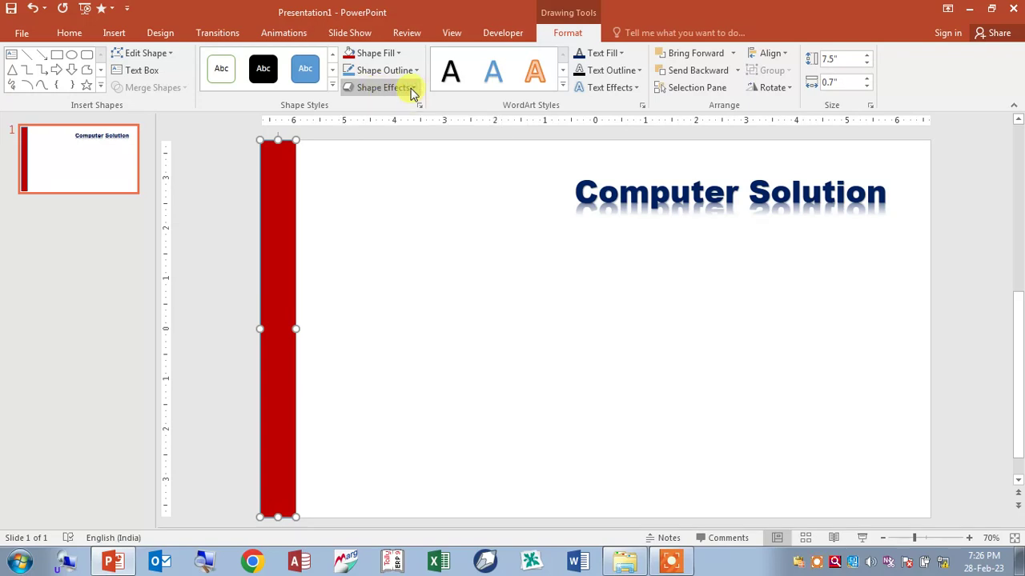
{"action": "left_click", "coordinate": [514, 203]}
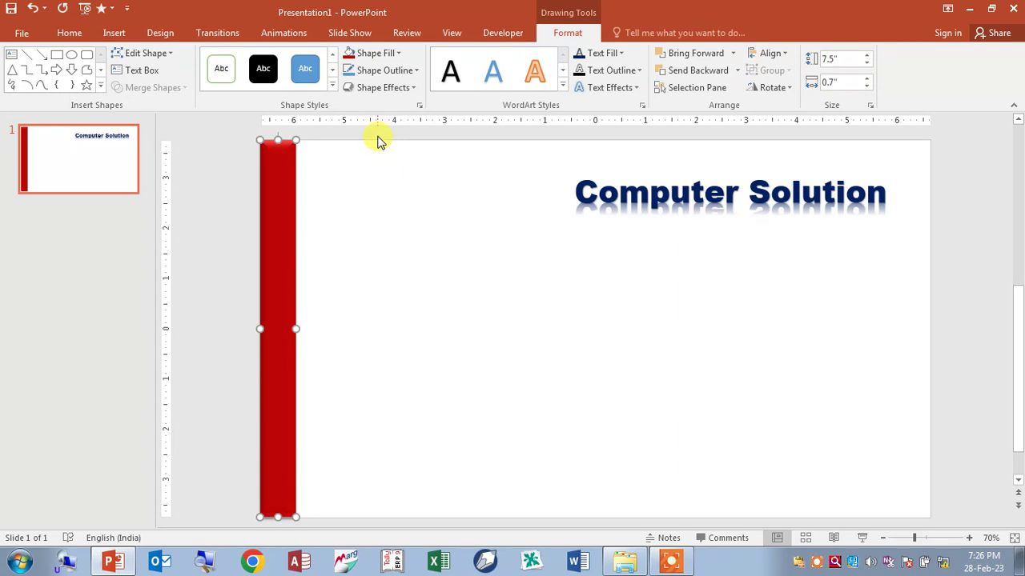
{"action": "left_click", "coordinate": [114, 36]}
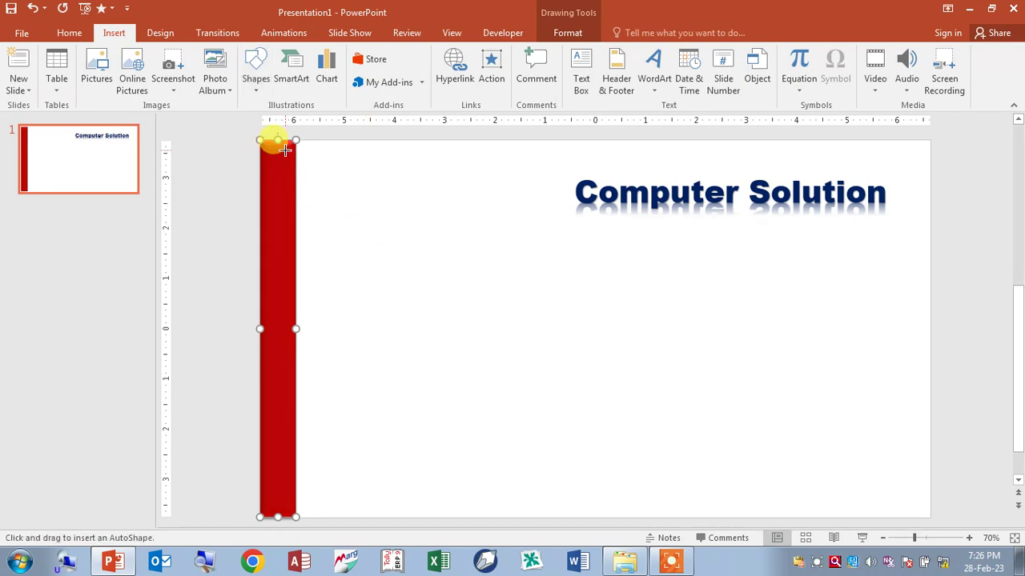
Draw a hexagon at the top of the red bar and line it up onto the bar
{"action": "mouse_move", "coordinate": [285, 150]}
{"action": "left_mouse_down"}
{"action": "mouse_move", "coordinate": [339, 201]}
{"action": "mouse_move", "coordinate": [306, 176]}
{"action": "left_mouse_up"}
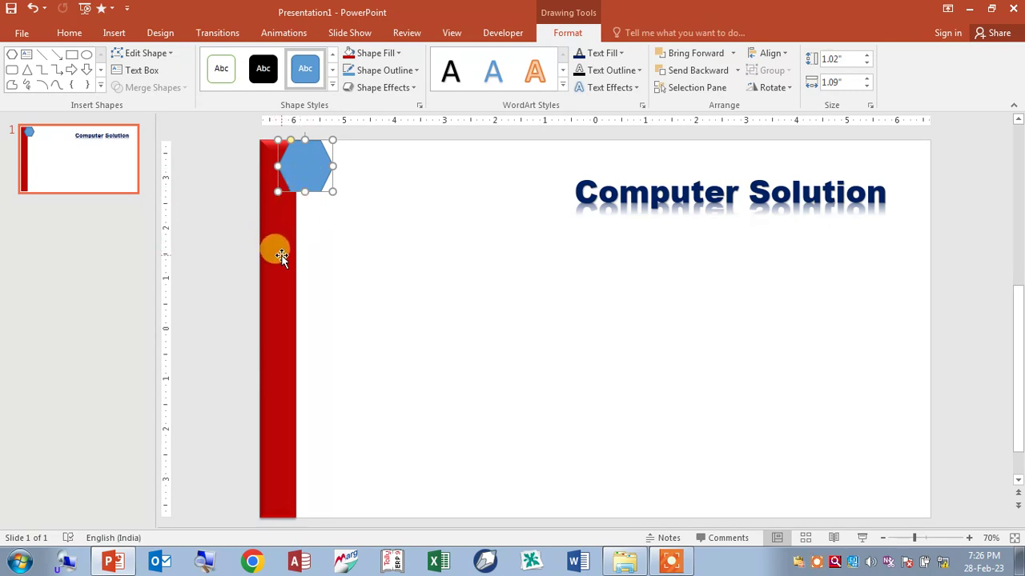
{"action": "left_click", "coordinate": [285, 260], "text": "shift"}
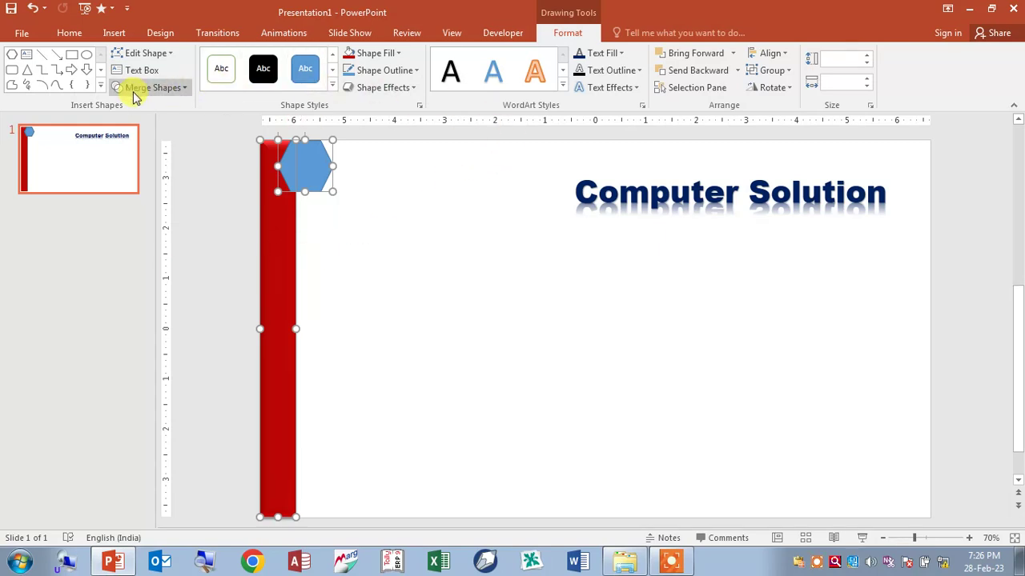
{"action": "left_click", "coordinate": [181, 88]}
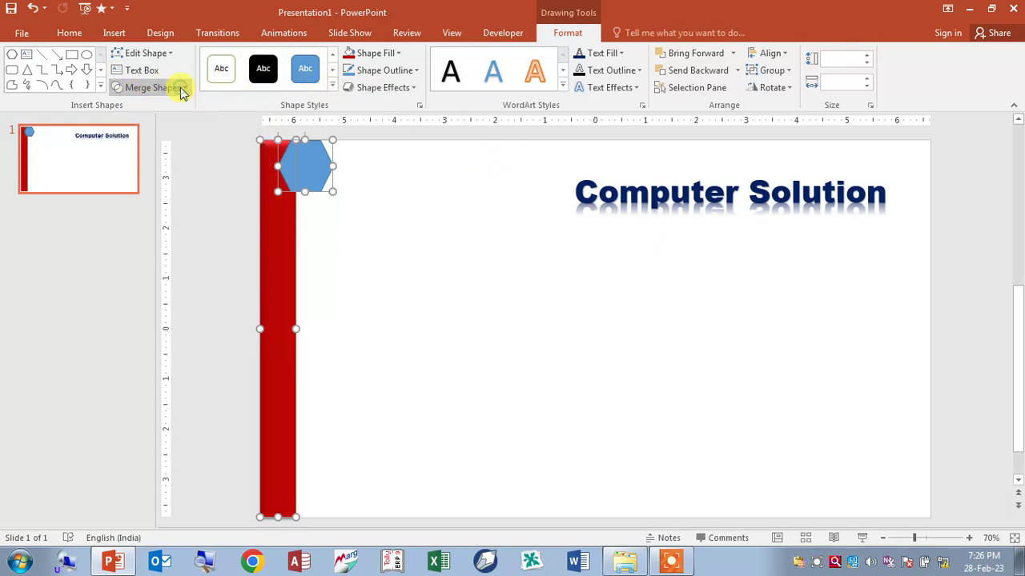
{"action": "left_click", "coordinate": [142, 108]}
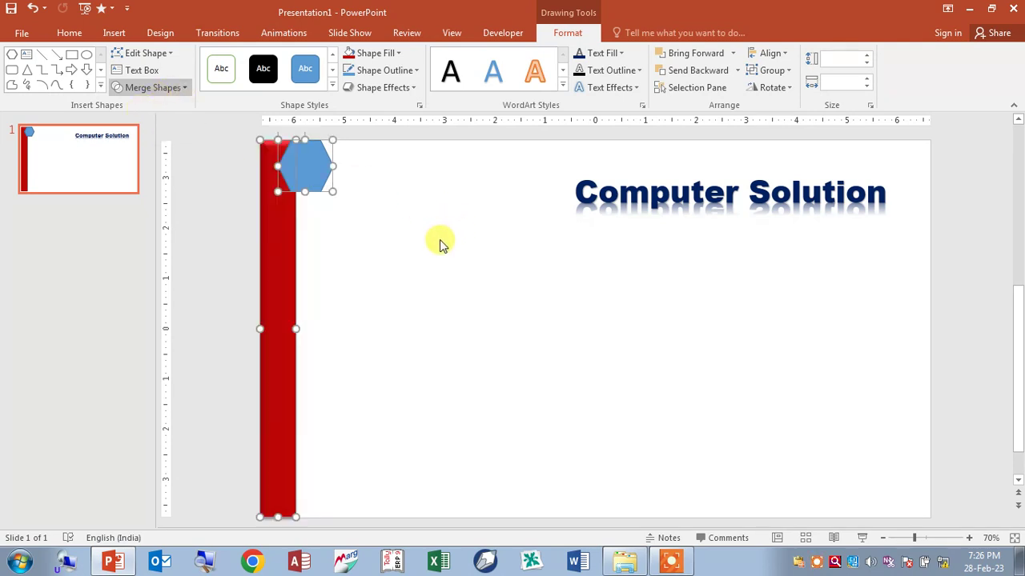
{"action": "left_click", "coordinate": [335, 239]}
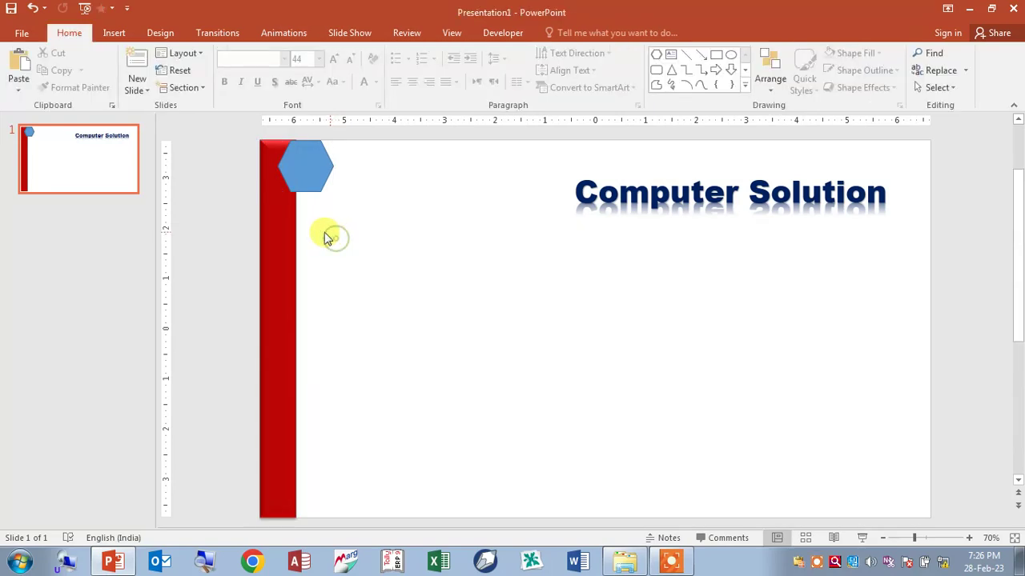
{"action": "left_click", "coordinate": [312, 176]}
{"action": "left_click_drag", "start_coordinate": [314, 177], "coordinate": [304, 178]}
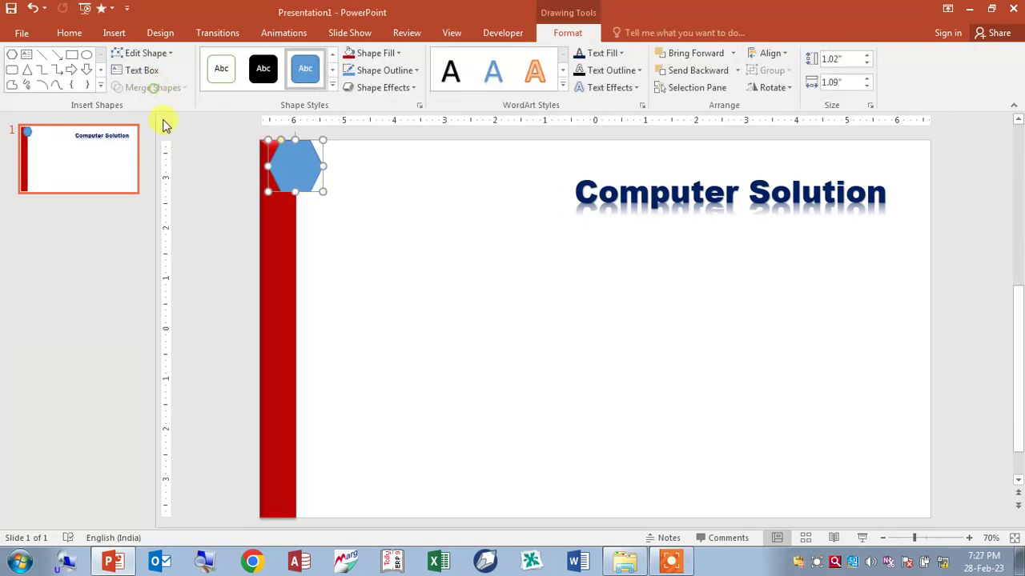
Union the red bar and hexagon into one solid red shape with a pointed tab
{"action": "left_click", "coordinate": [282, 286]}
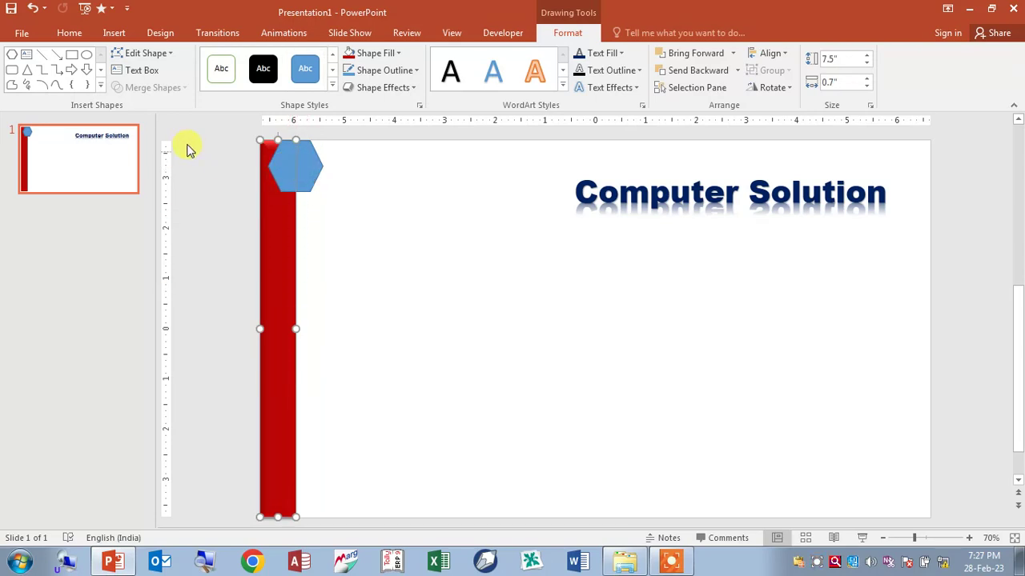
{"action": "left_click", "coordinate": [302, 172], "text": "shift"}
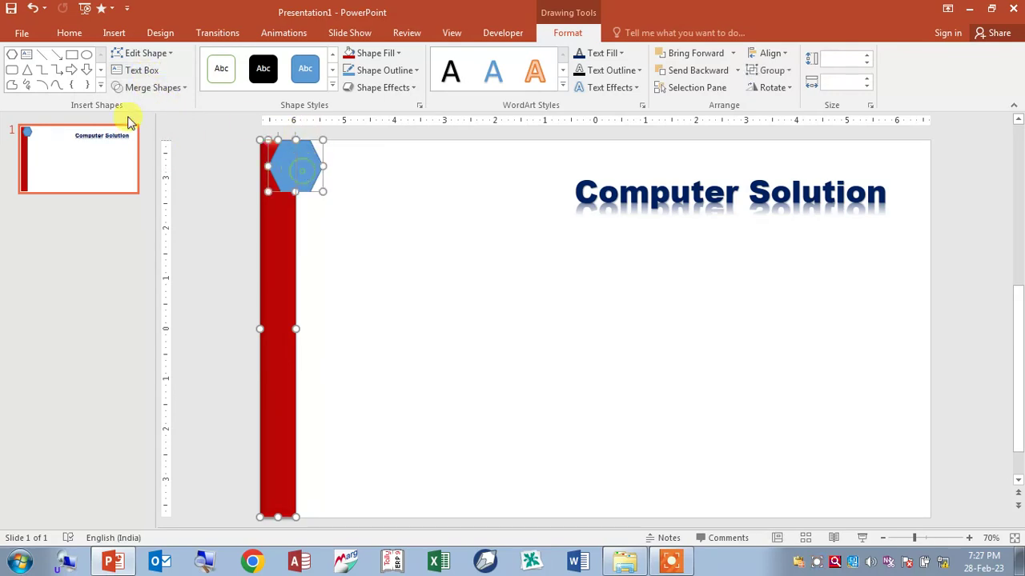
{"action": "left_click", "coordinate": [158, 89]}
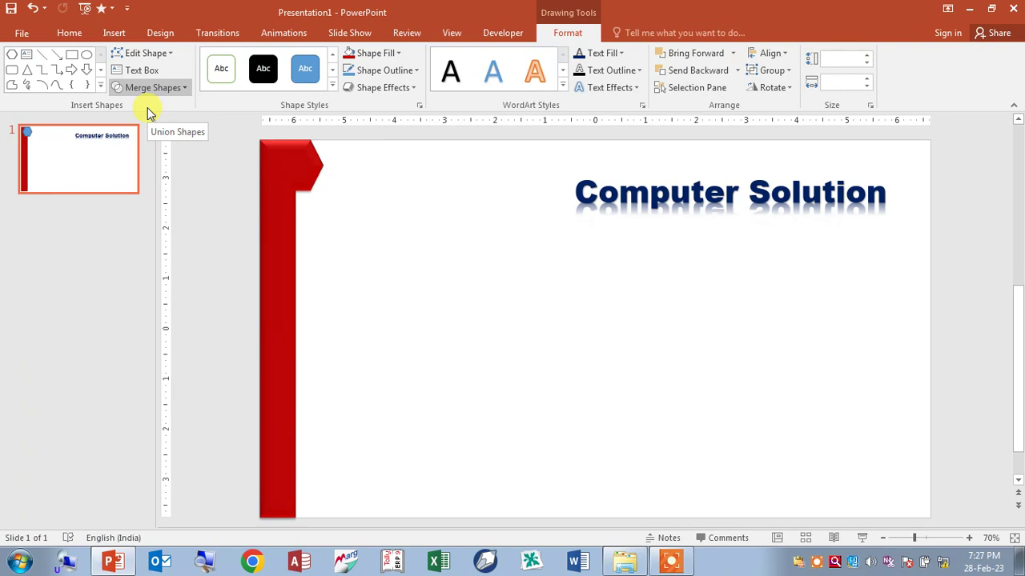
{"action": "key", "text": "ctrl+z"}
{"action": "left_click", "coordinate": [158, 87]}
{"action": "left_click", "coordinate": [135, 121]}
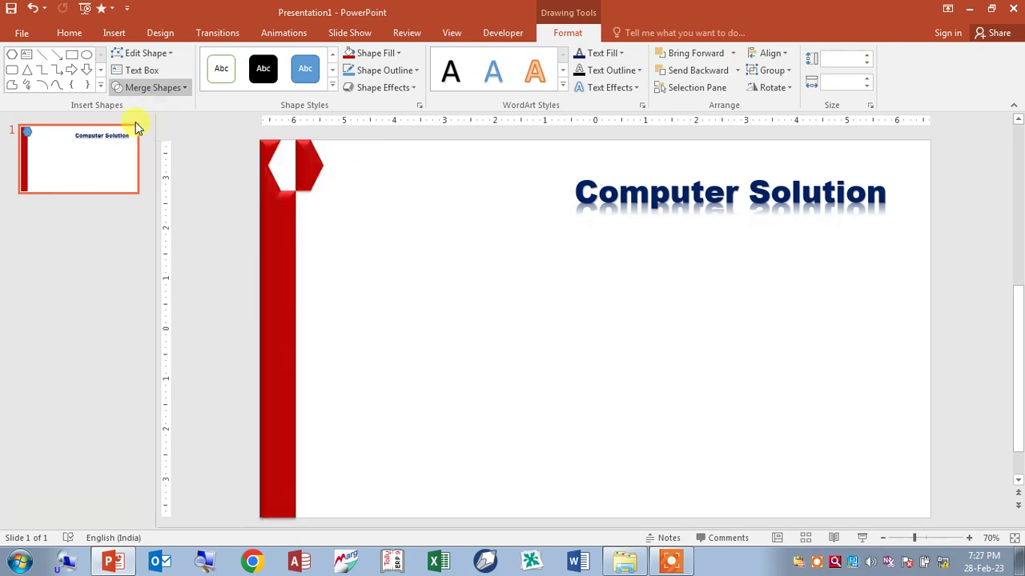
{"action": "left_click", "coordinate": [133, 112]}
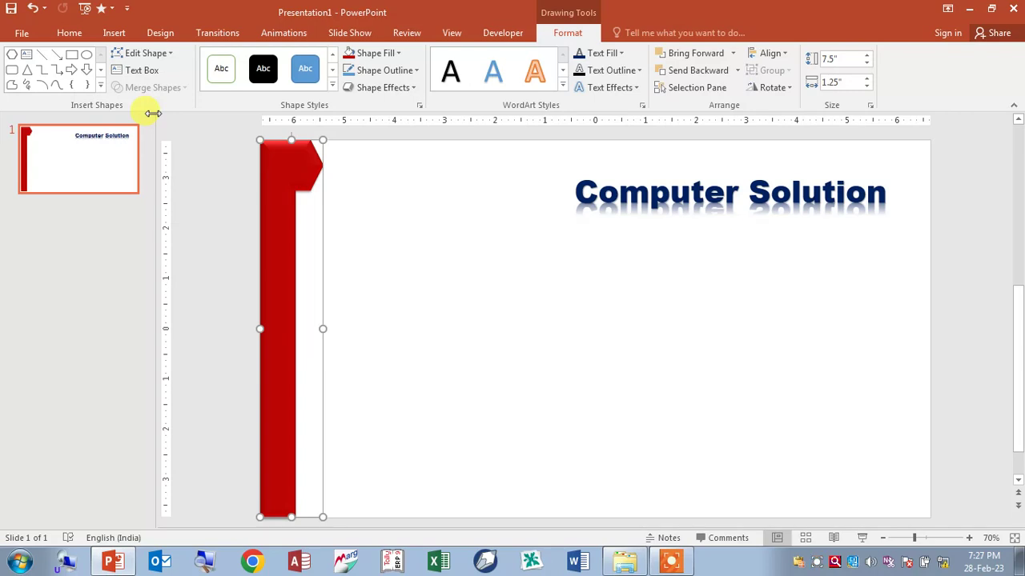
{"action": "left_click", "coordinate": [491, 278]}
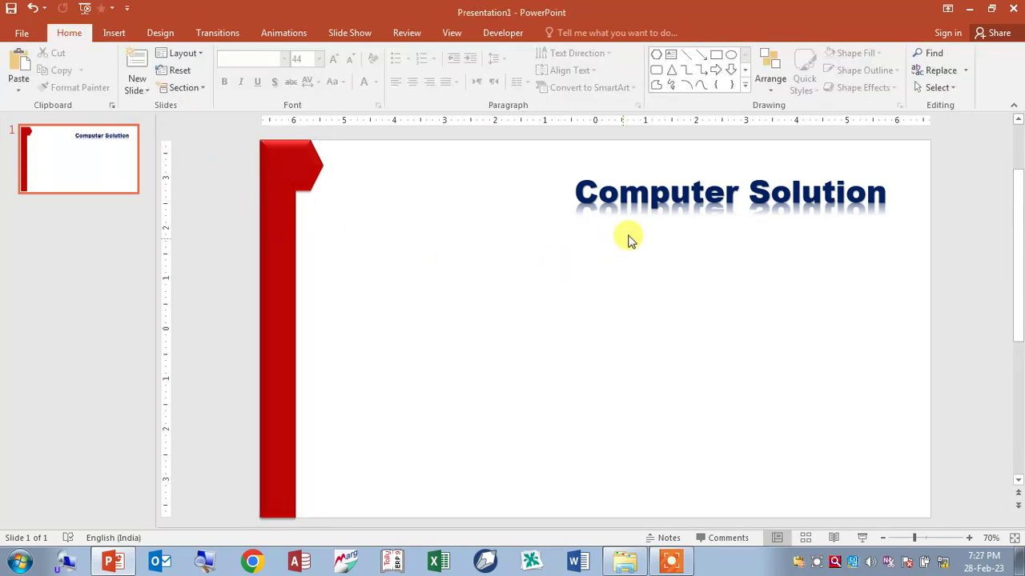
Apply the Wipe entrance animation to the Computer Solution heading
{"action": "left_click", "coordinate": [650, 195]}
{"action": "left_click", "coordinate": [287, 216]}
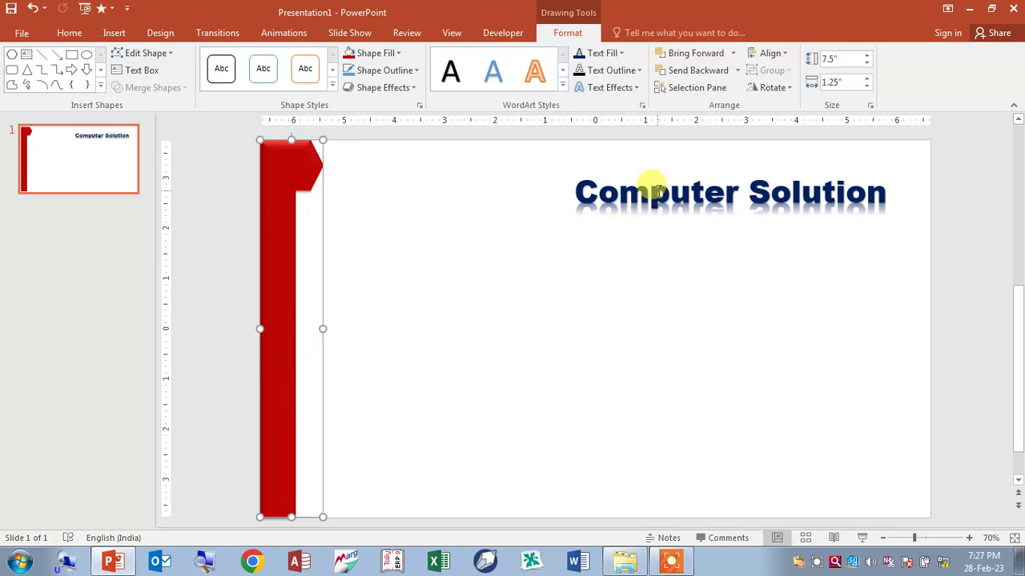
{"action": "left_click", "coordinate": [651, 190]}
{"action": "left_click", "coordinate": [289, 203]}
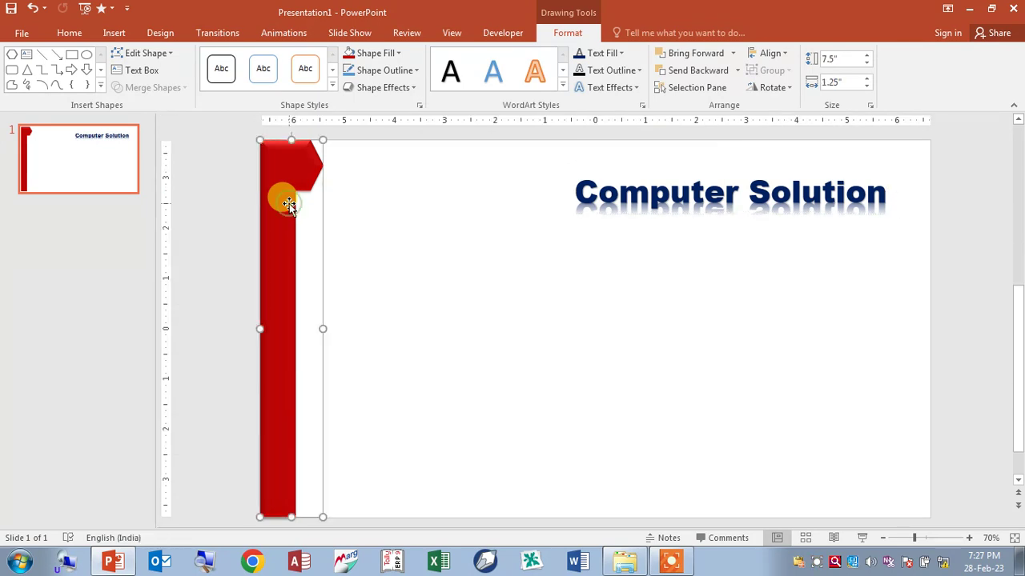
{"action": "left_click", "coordinate": [673, 192]}
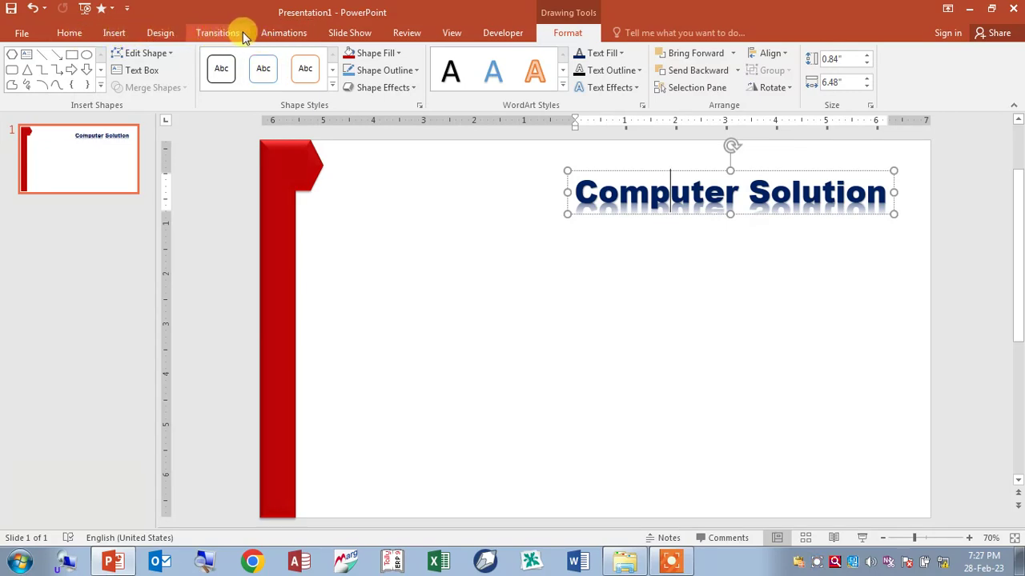
{"action": "left_click", "coordinate": [300, 32]}
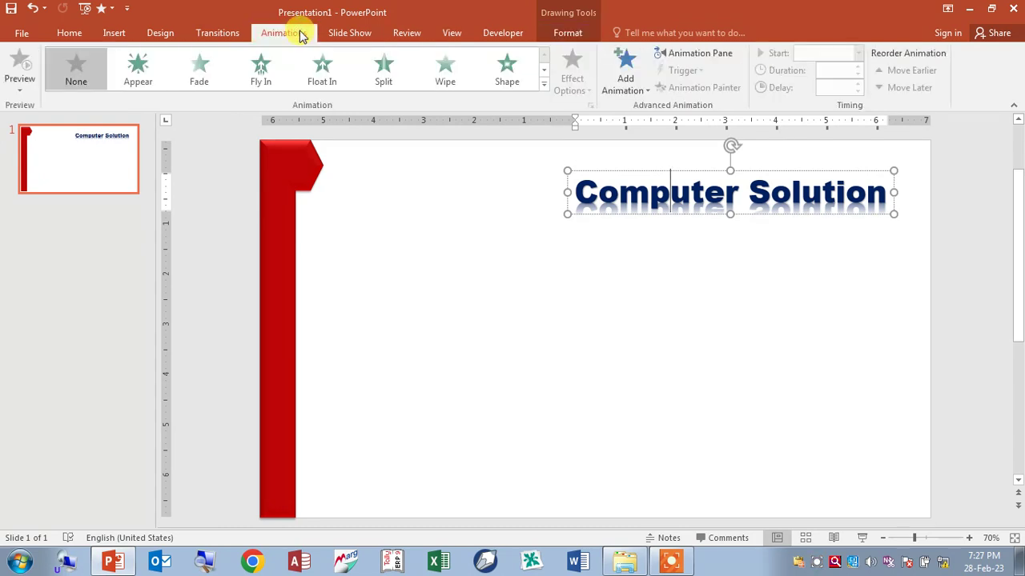
{"action": "left_click", "coordinate": [544, 86]}
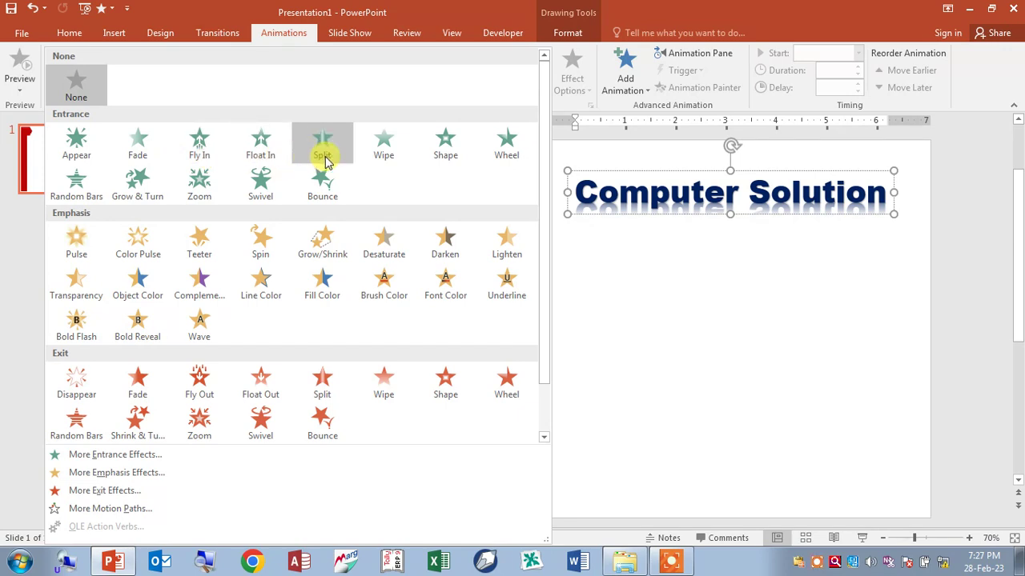
{"action": "left_click", "coordinate": [393, 159]}
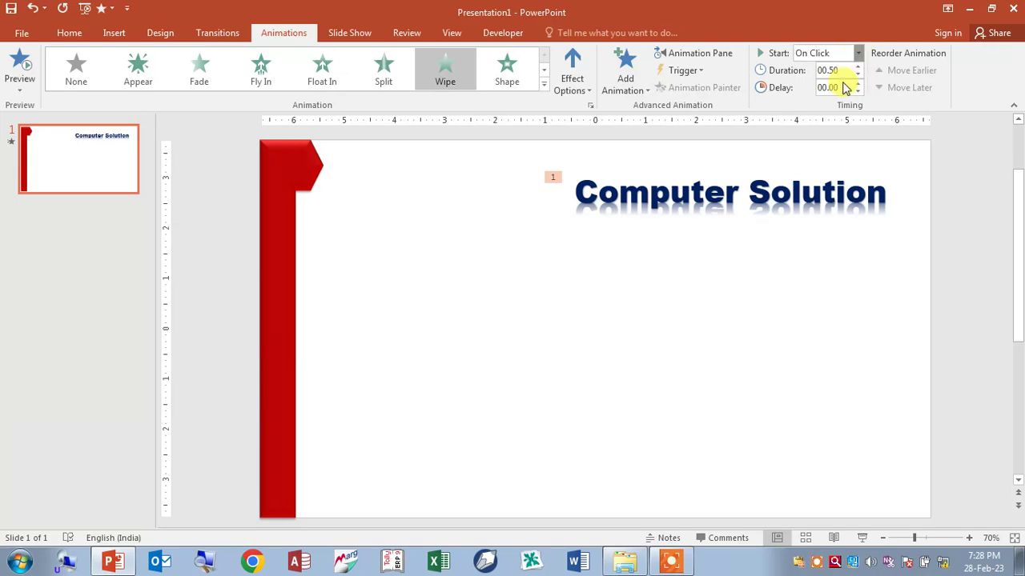
Set the heading's Wipe to start With Previous over 01.75, then preview it in a slide show
{"action": "key", "text": "Down"}
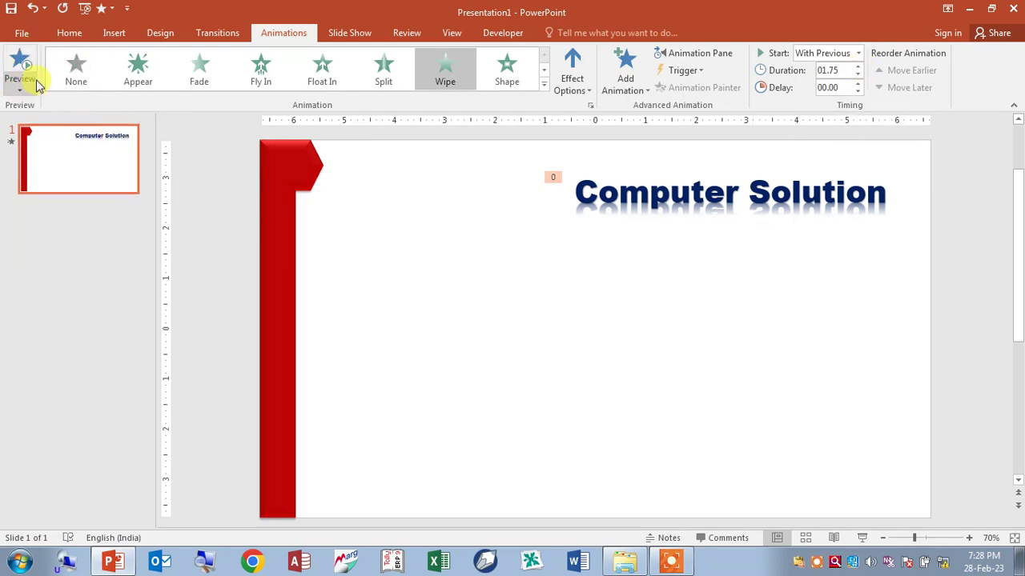
{"action": "left_click", "coordinate": [12, 64]}
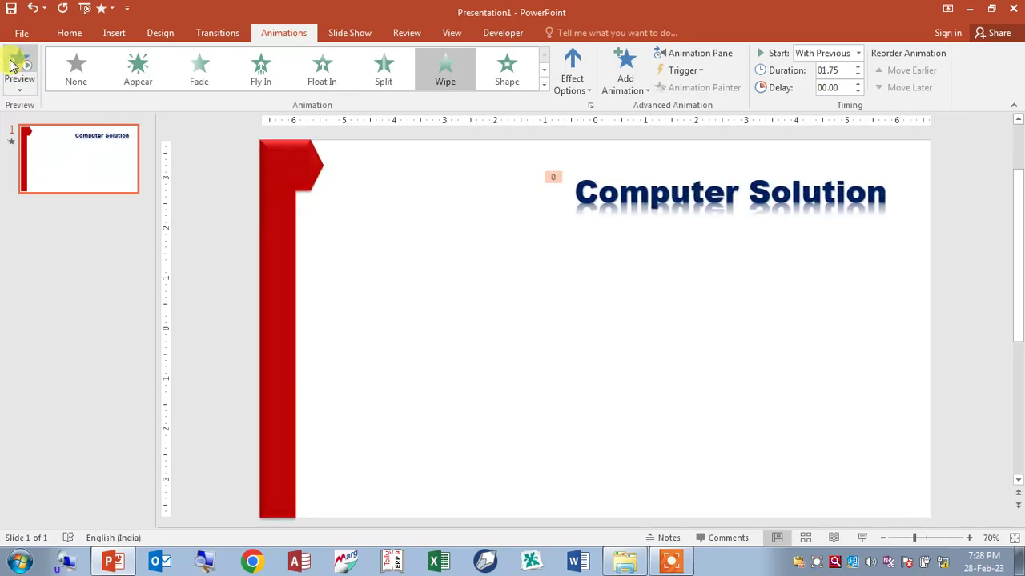
{"action": "key", "text": "F5"}
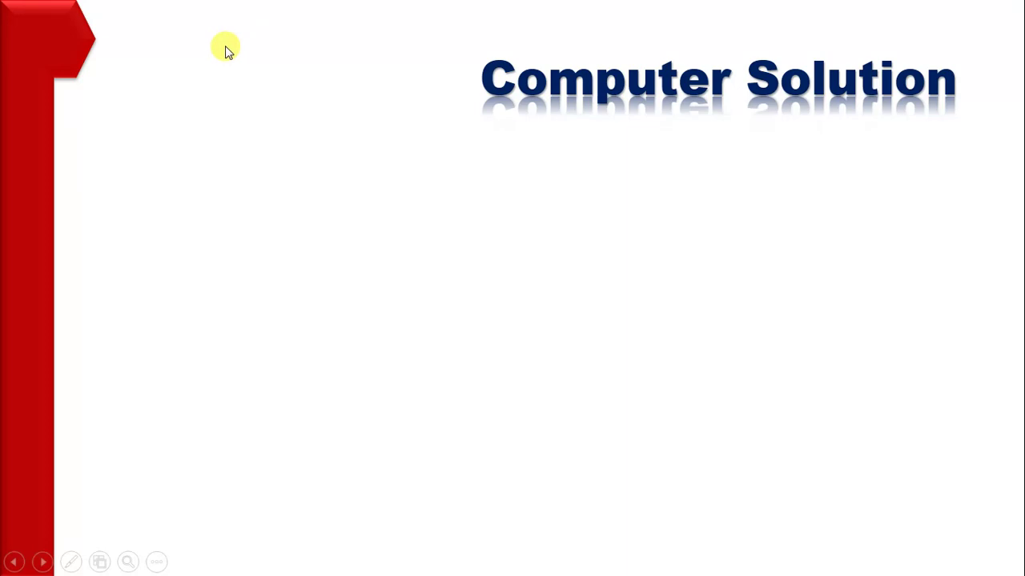
{"action": "key", "text": "Escape"}
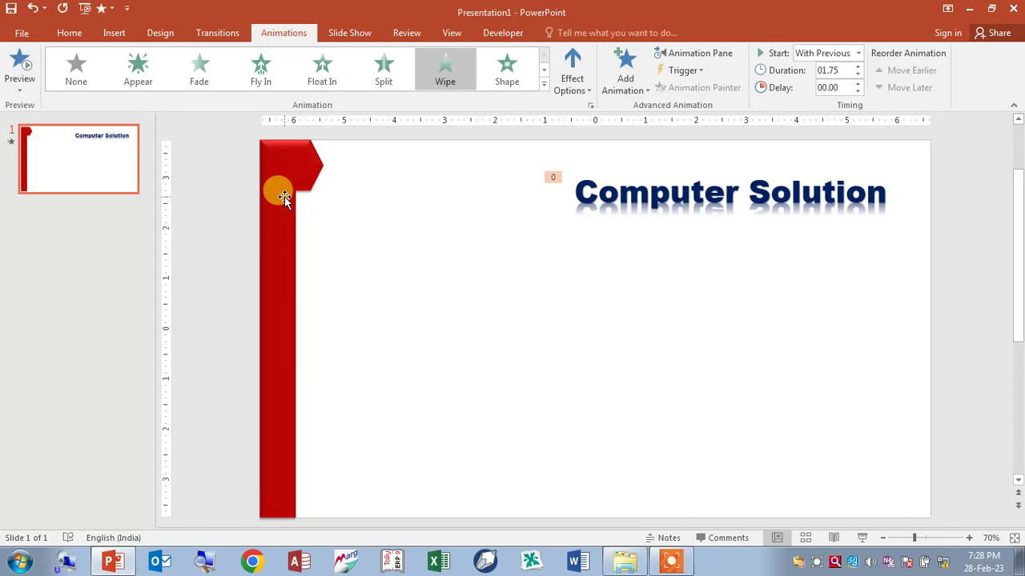
Give the red tabbed bar a Wipe entrance lasting 01.50 and play it in a slide show
{"action": "left_click", "coordinate": [284, 197]}
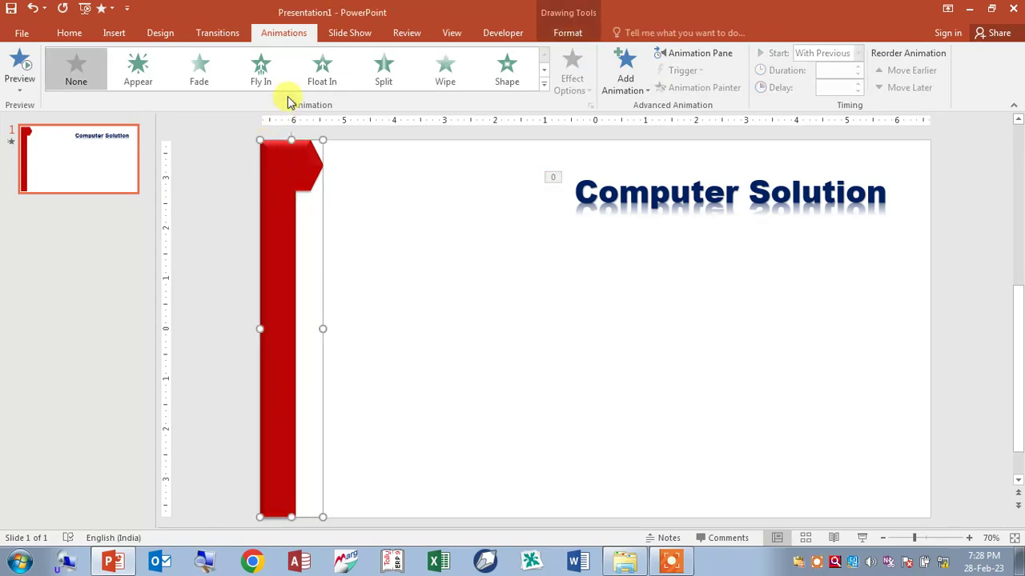
{"action": "left_click", "coordinate": [543, 82]}
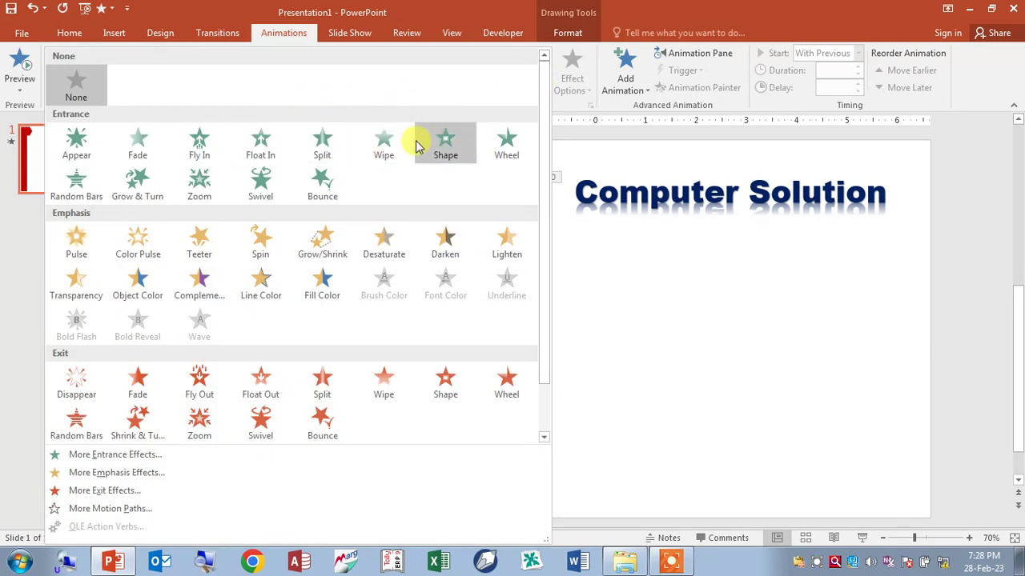
{"action": "left_click", "coordinate": [385, 143]}
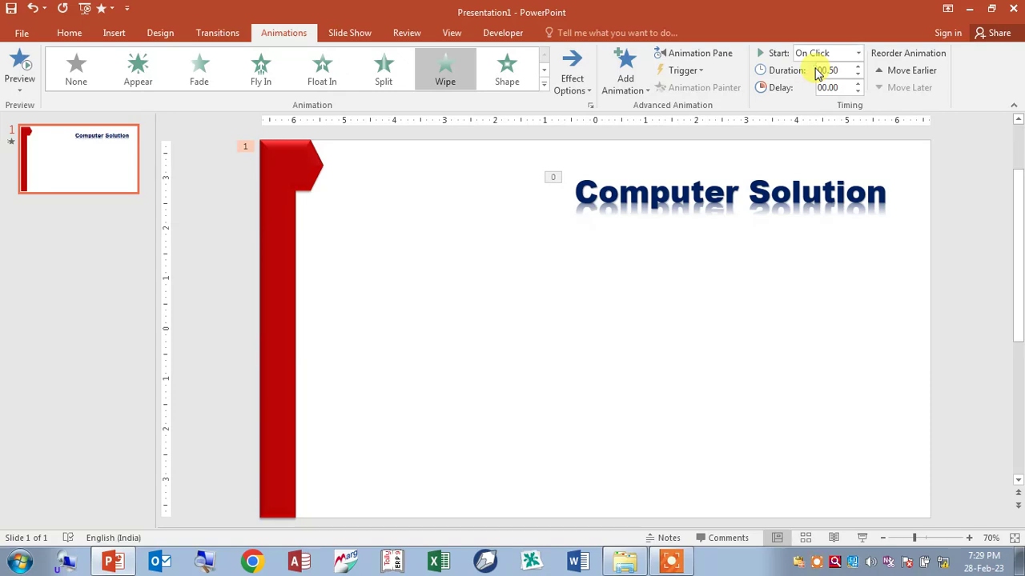
{"action": "left_click", "coordinate": [858, 67]}
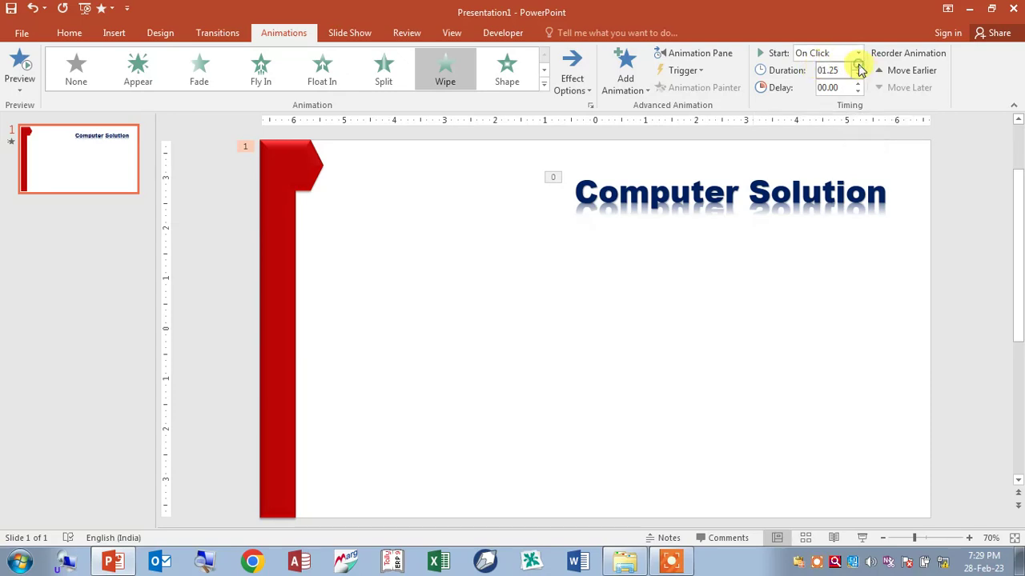
{"action": "key", "text": "F5"}
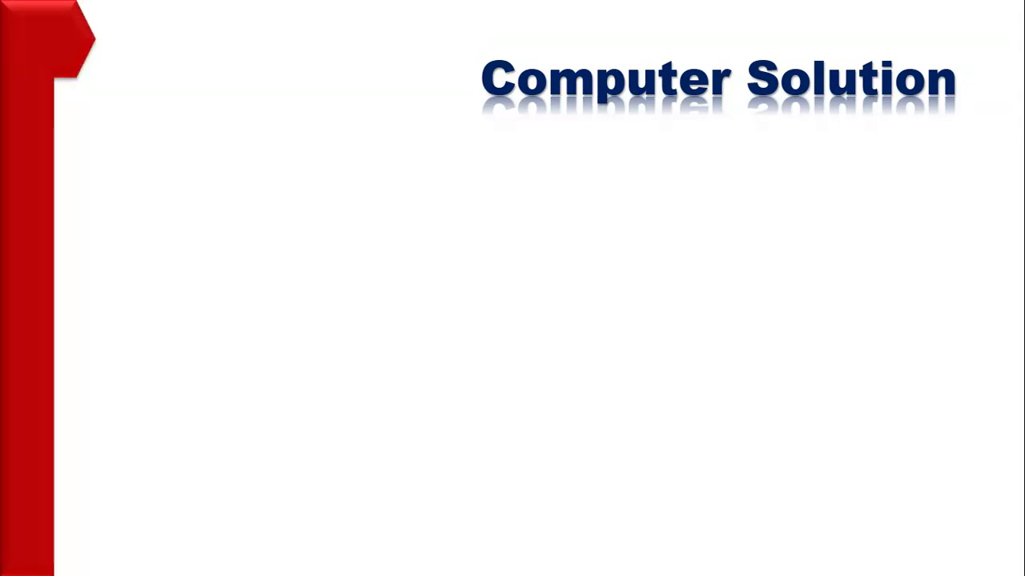
{"action": "key", "text": "Escape"}
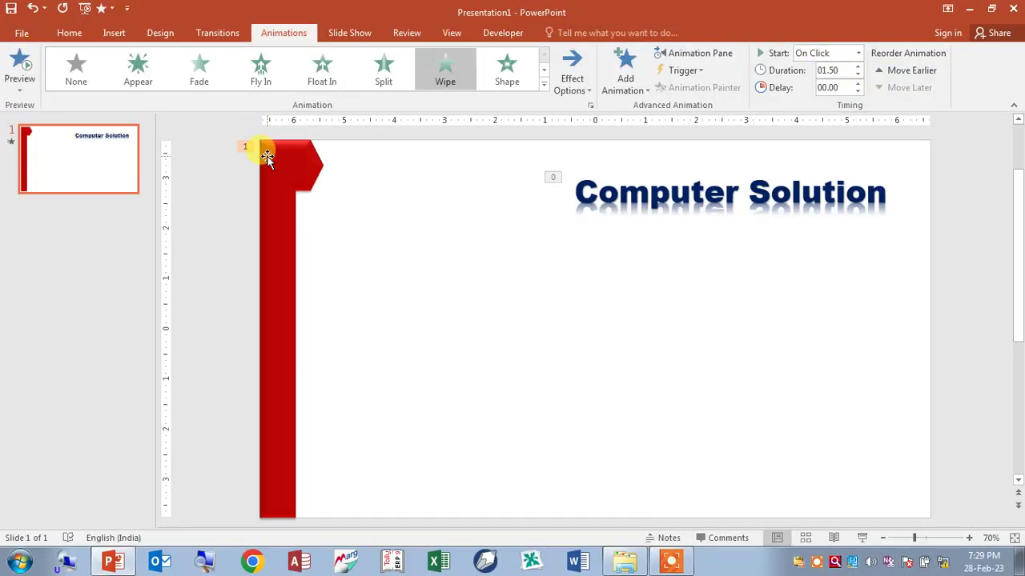
Insert a Gradient Fill - Gold WordArt '1' and move it onto the red banner's tab
{"action": "left_click", "coordinate": [113, 35]}
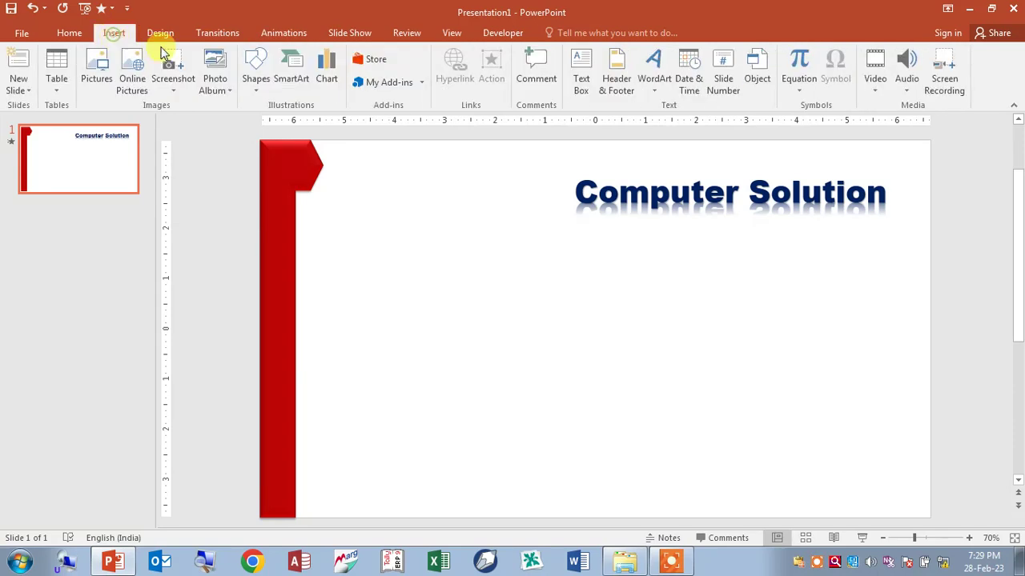
{"action": "left_click", "coordinate": [653, 84]}
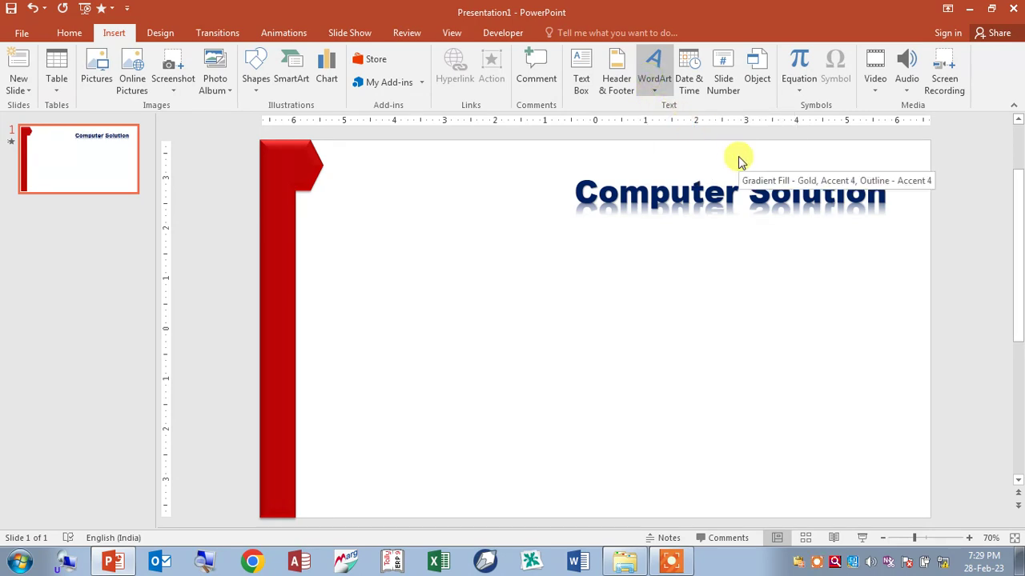
{"action": "left_click", "coordinate": [738, 160]}
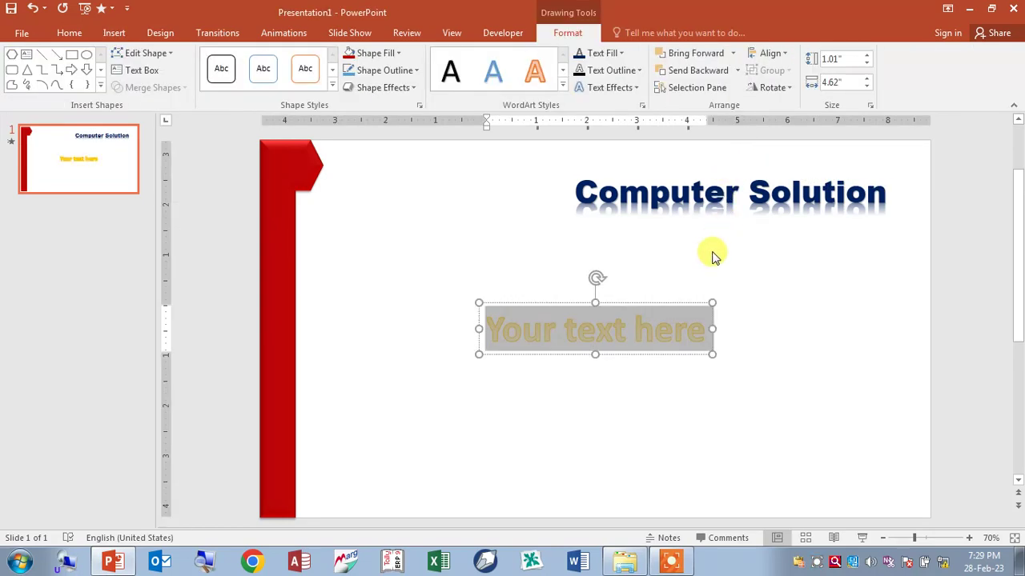
{"action": "type", "text": "1"}
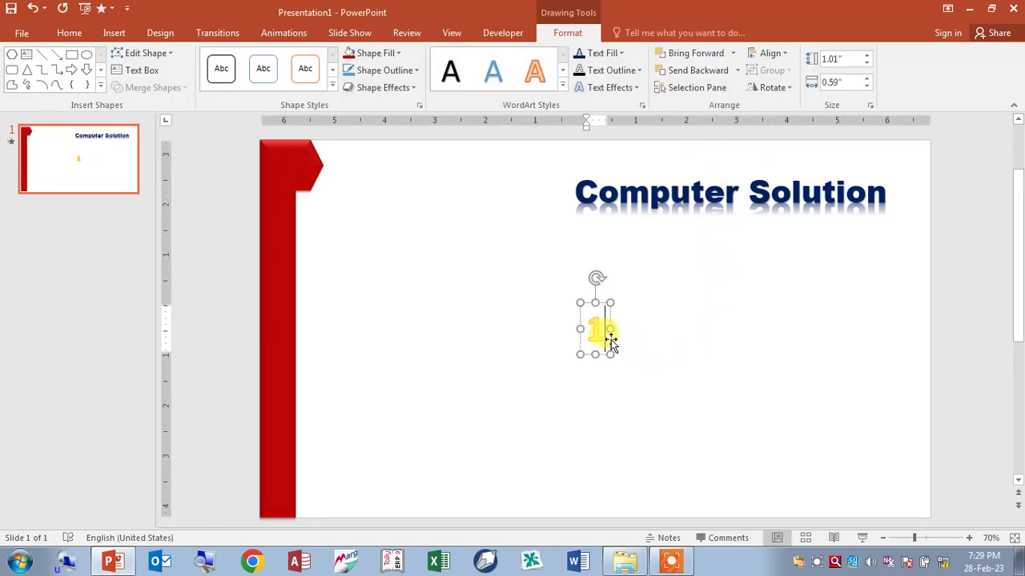
{"action": "left_click_drag", "start_coordinate": [610, 340], "coordinate": [311, 178]}
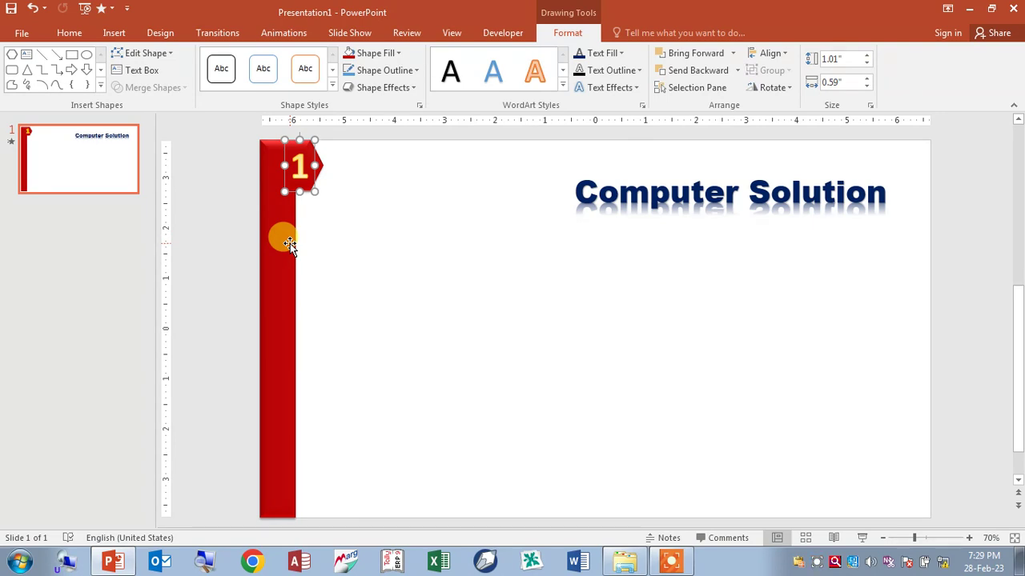
Group the gold '1' with the red banner into one object
{"action": "left_click", "coordinate": [289, 244], "text": "shift"}
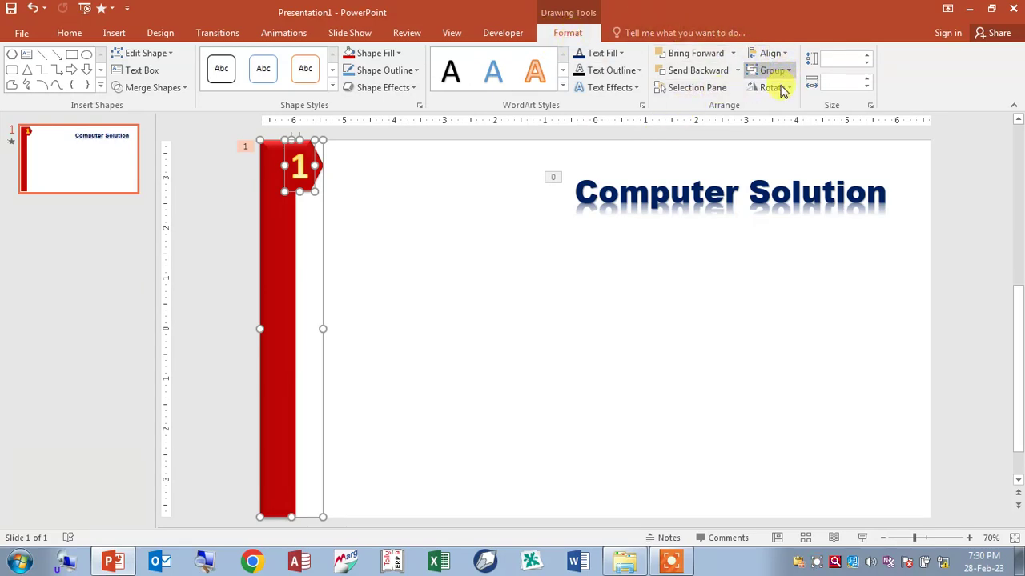
{"action": "left_click", "coordinate": [773, 71]}
{"action": "left_click", "coordinate": [783, 90]}
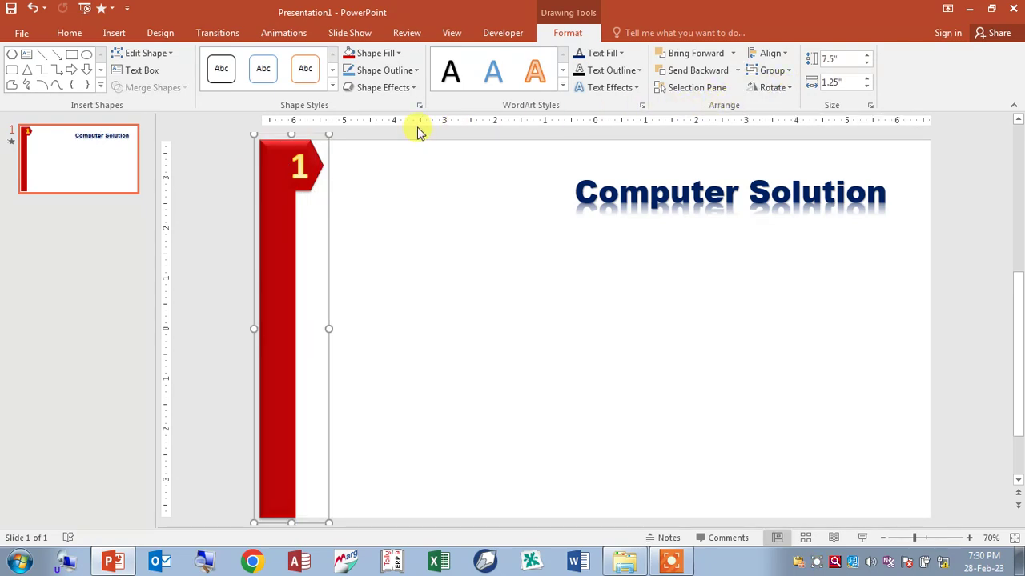
Preview the slide show, then review the slide's existing animations in the animation list
{"action": "key", "text": "F5"}
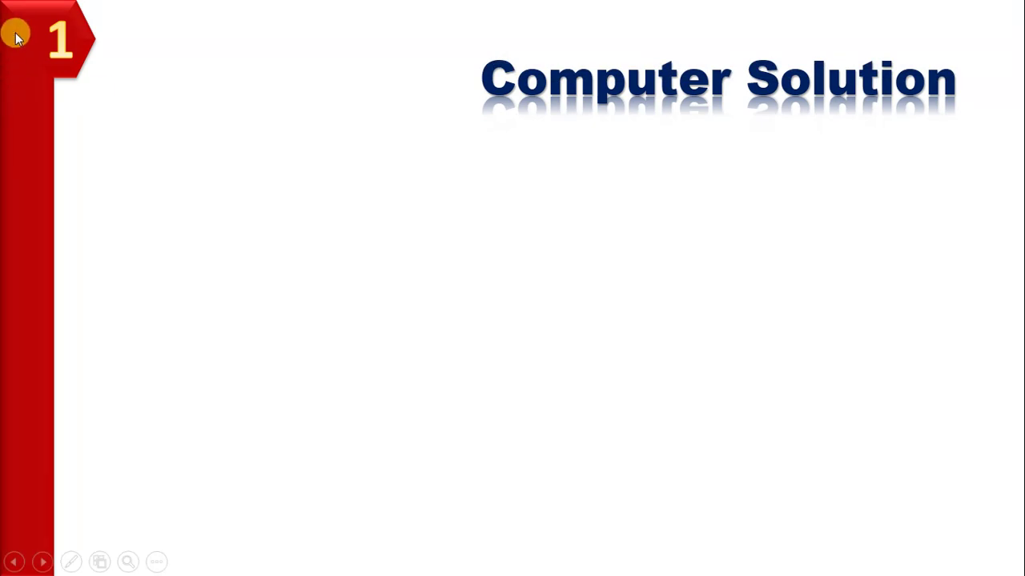
{"action": "key", "text": "Escape"}
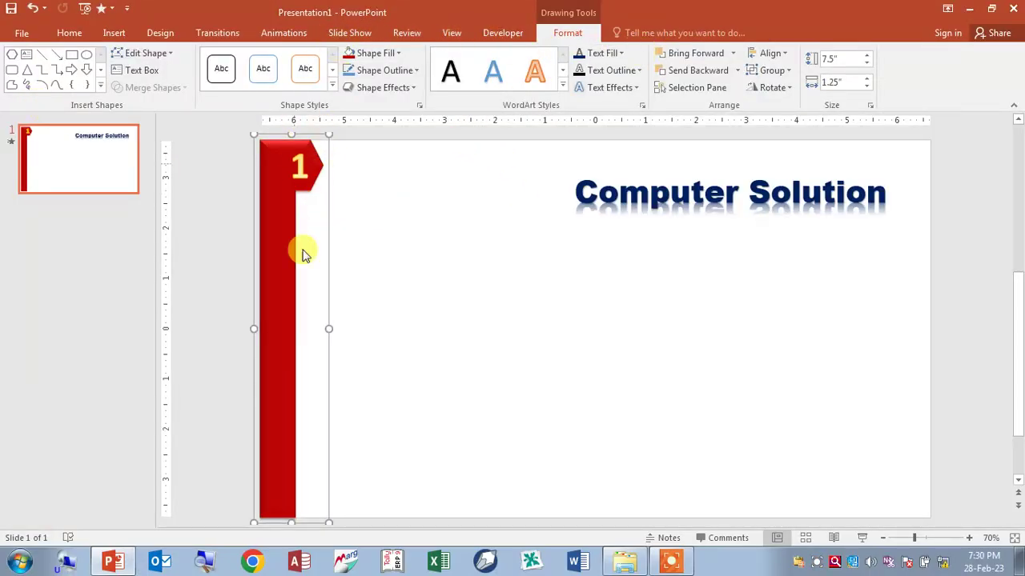
{"action": "left_click", "coordinate": [284, 33]}
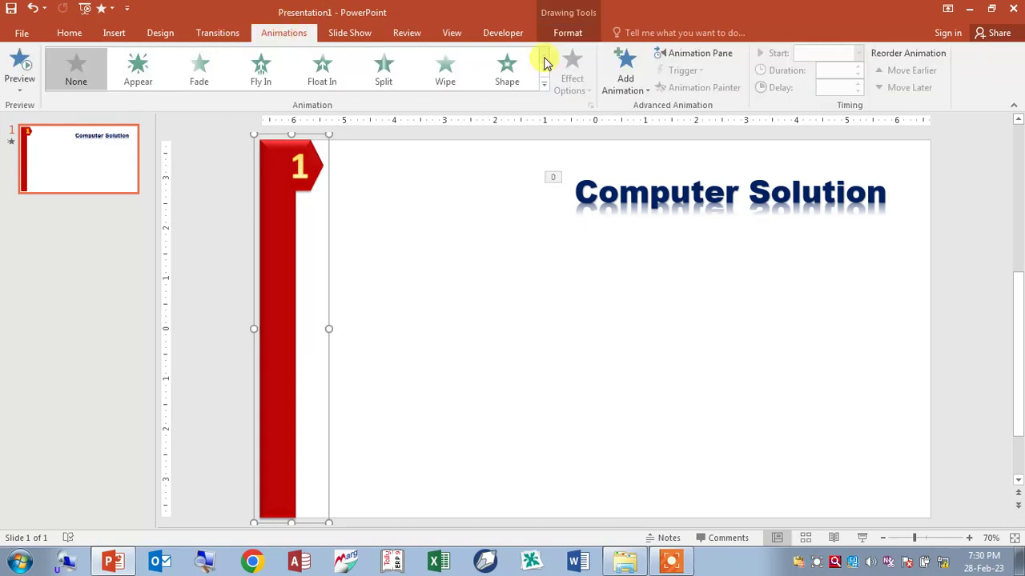
{"action": "left_click", "coordinate": [702, 53]}
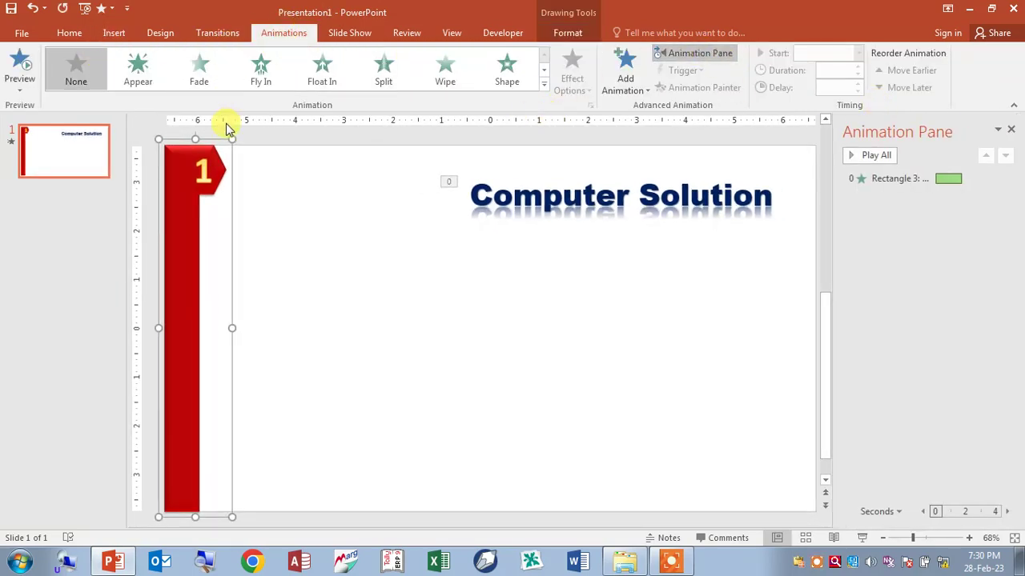
{"action": "left_click", "coordinate": [1010, 131]}
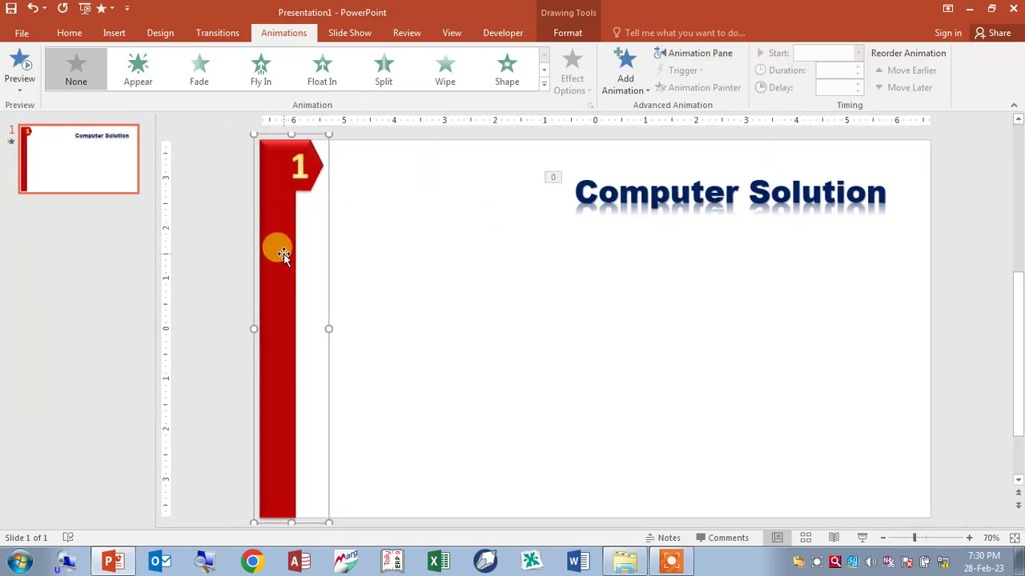
Give the grouped banner a Wipe From Left entrance lasting 01.50, then preview it
{"action": "left_click", "coordinate": [287, 34]}
{"action": "left_click", "coordinate": [544, 83]}
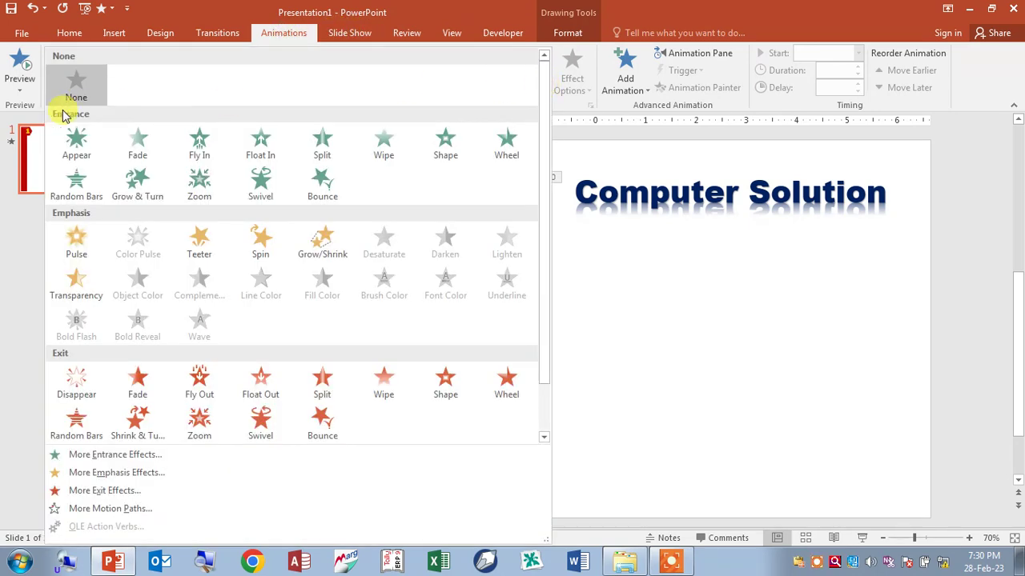
{"action": "left_click", "coordinate": [379, 147]}
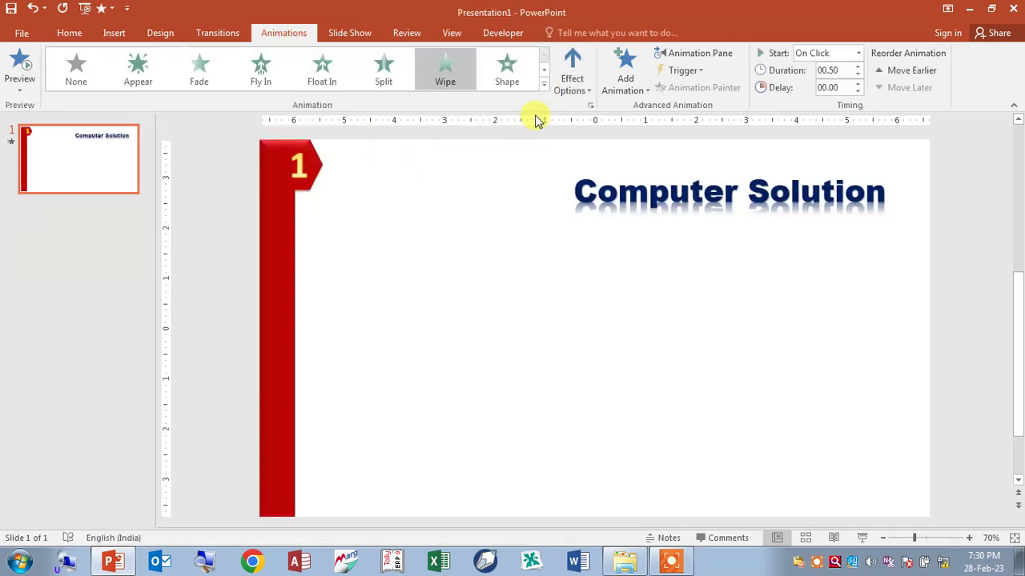
{"action": "left_click", "coordinate": [609, 165]}
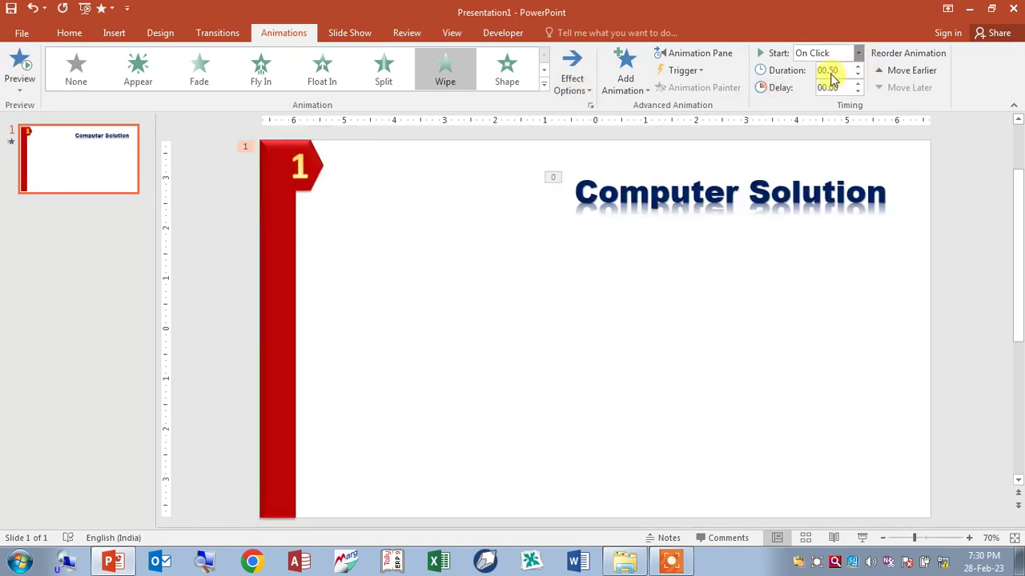
{"action": "left_click", "coordinate": [857, 68]}
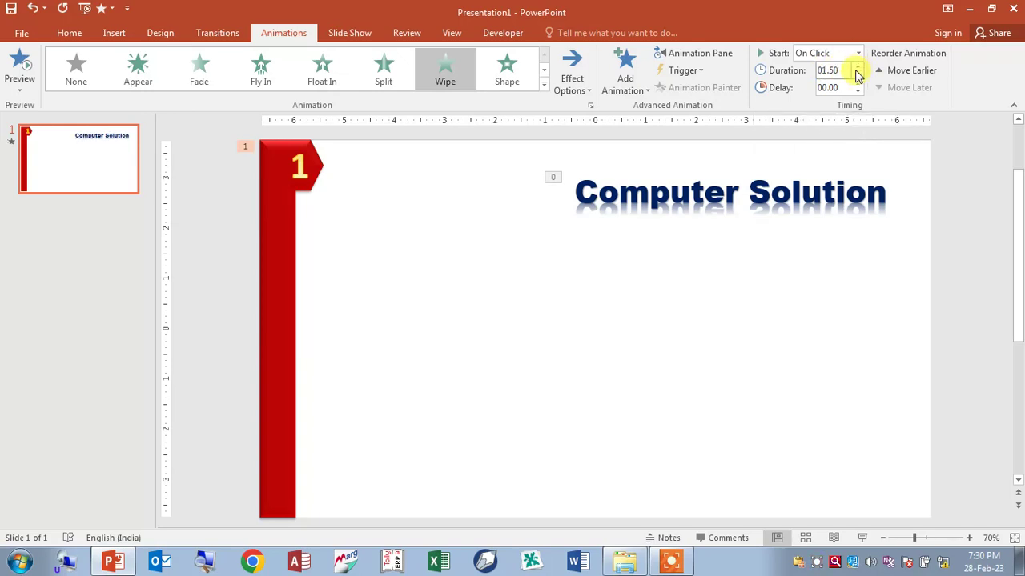
{"action": "key", "text": "F5"}
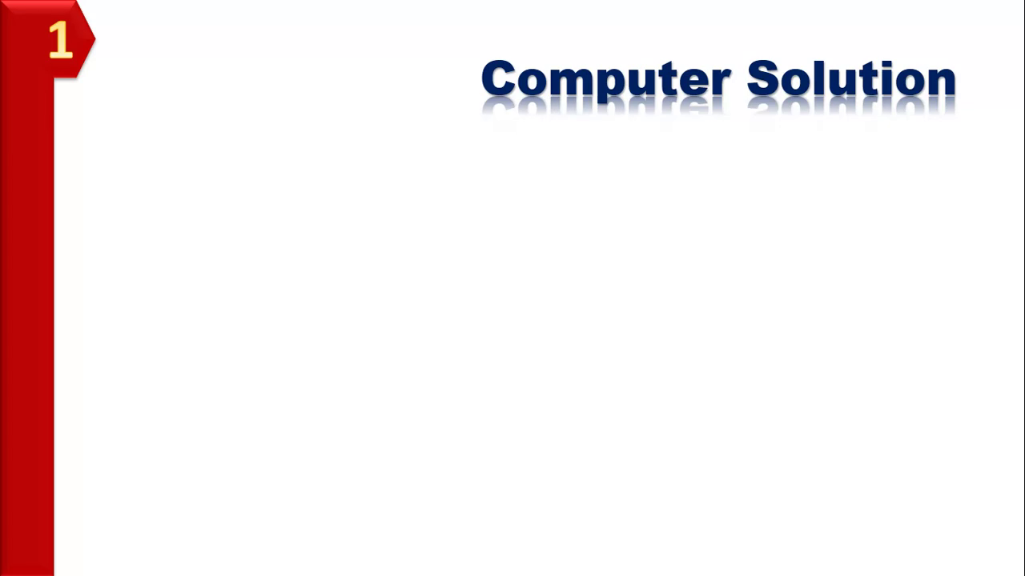
{"action": "key", "text": "Escape"}
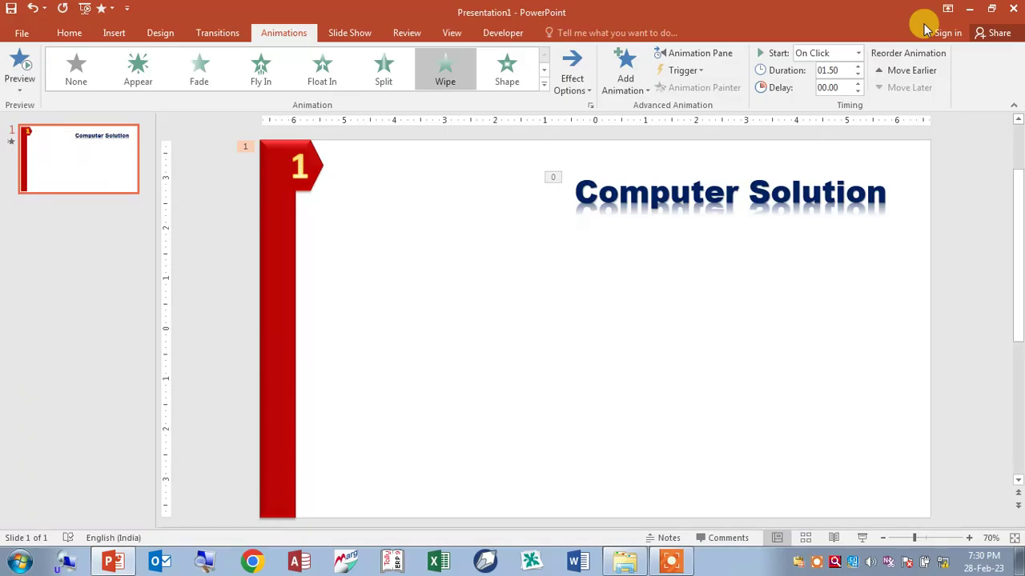
Duplicate the Computer Solution text box just below the original and select the copy's text
{"action": "left_click", "coordinate": [663, 204]}
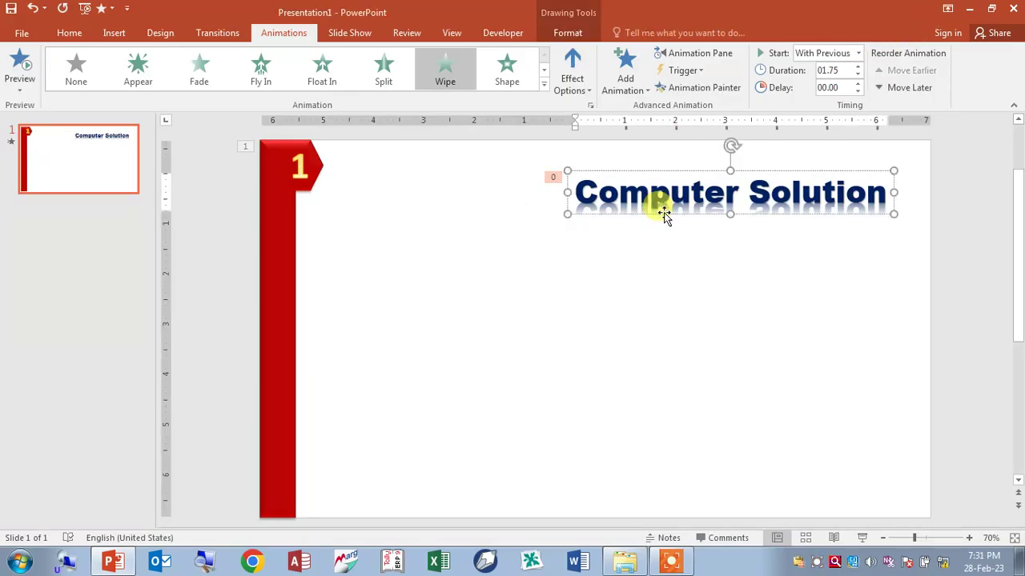
{"action": "left_click_drag", "start_coordinate": [663, 212], "coordinate": [669, 260]}
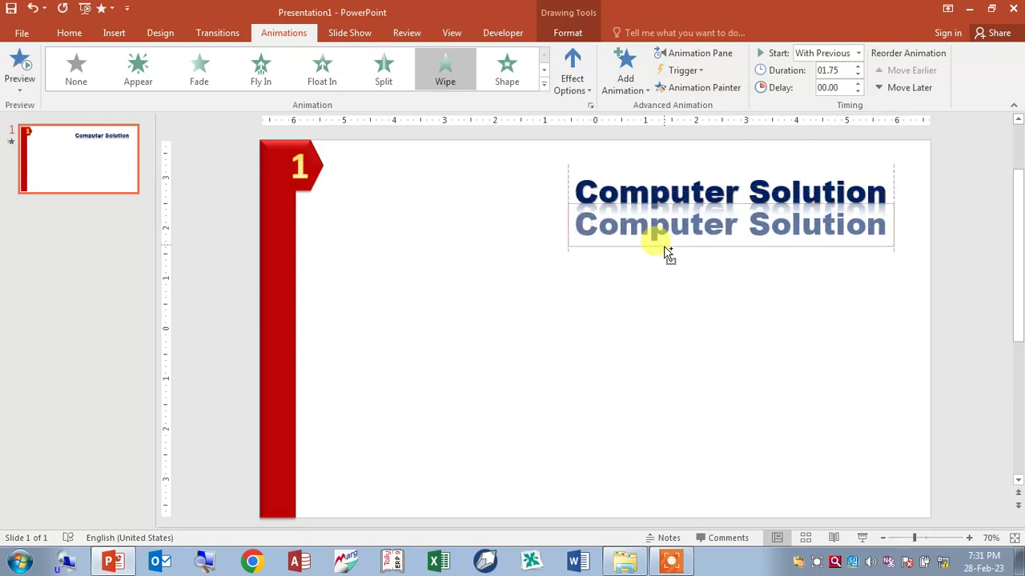
{"action": "left_click_drag", "start_coordinate": [670, 261], "coordinate": [671, 272]}
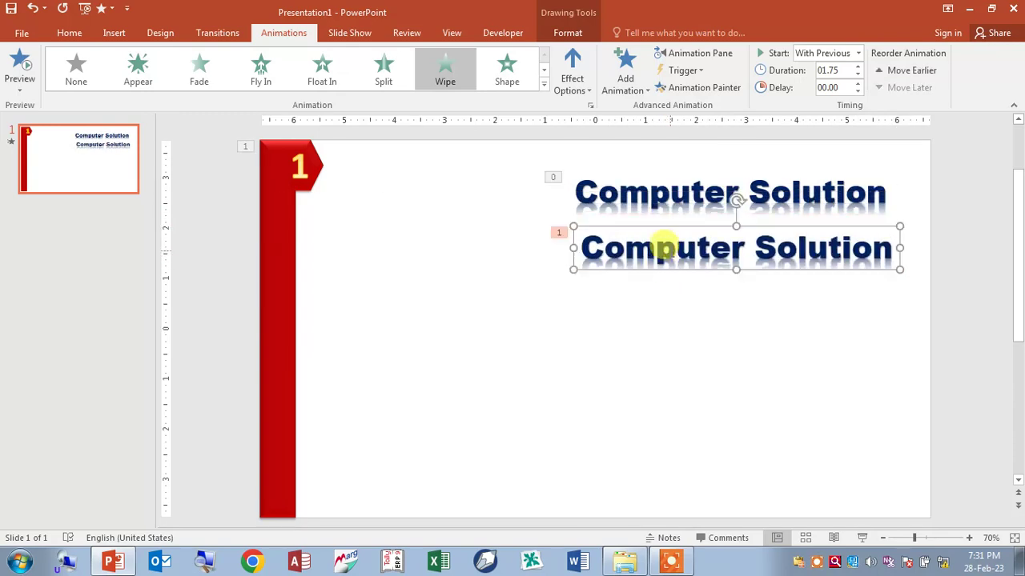
{"action": "left_click", "coordinate": [666, 245]}
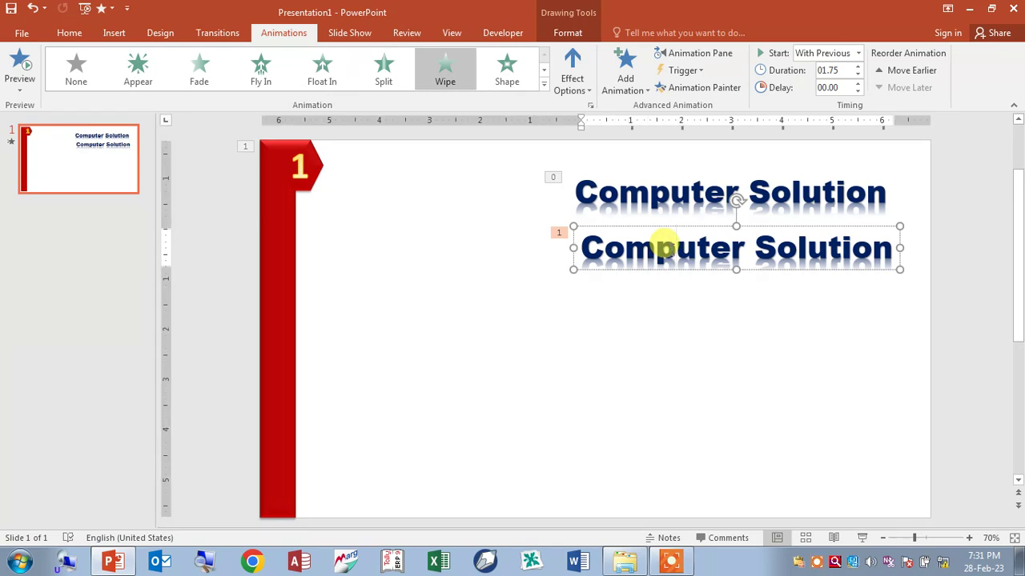
{"action": "triple_click", "coordinate": [664, 244]}
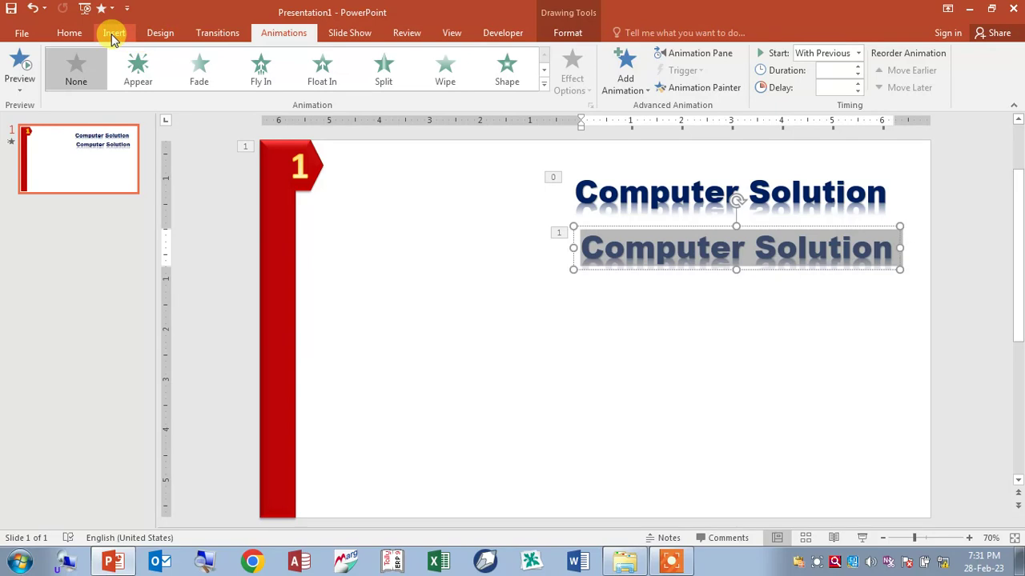
Colour the upper Computer Solution heading's text dark red
{"action": "left_click", "coordinate": [584, 35]}
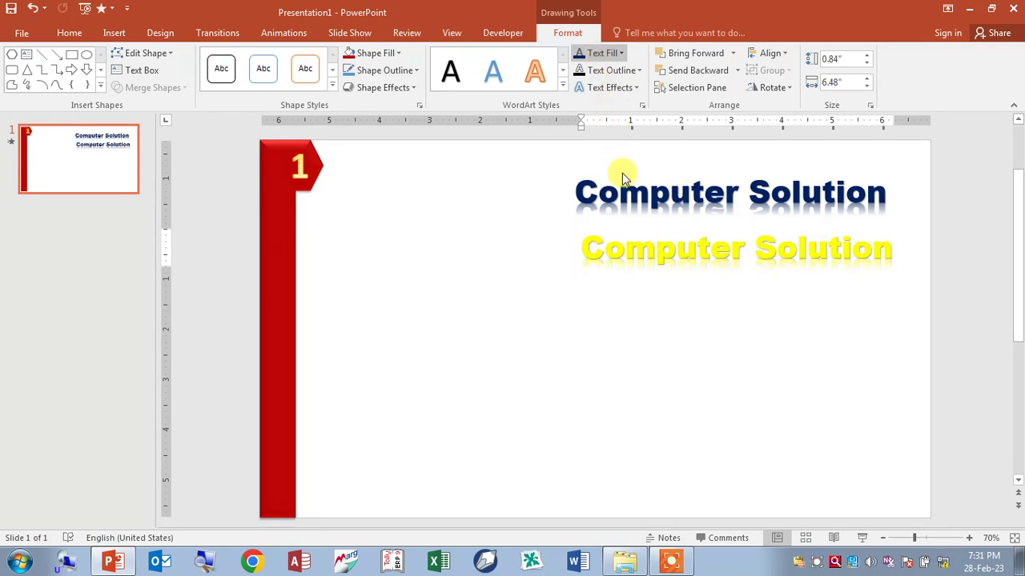
{"action": "left_click", "coordinate": [751, 189]}
{"action": "key", "text": "ctrl+a"}
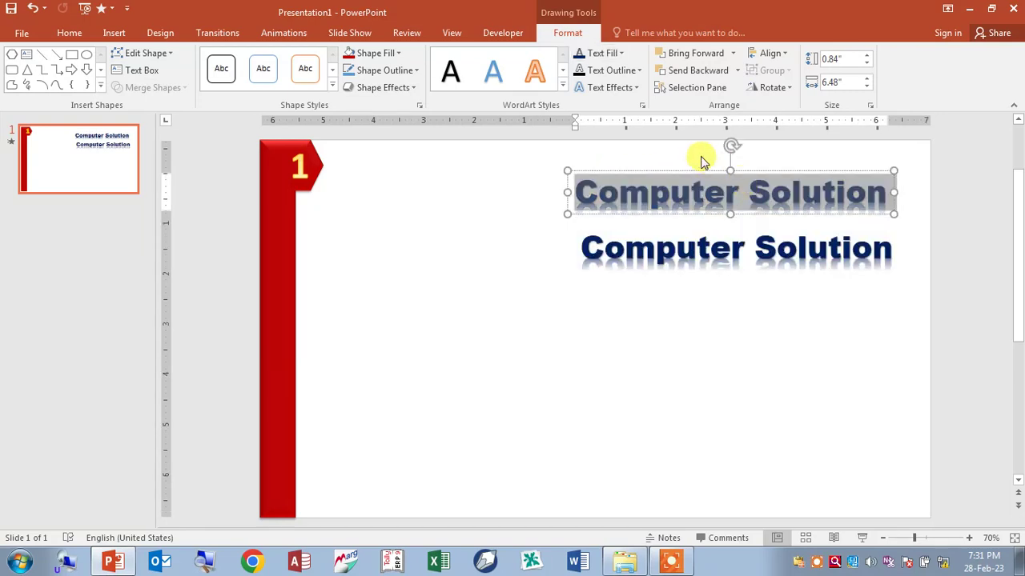
{"action": "left_click", "coordinate": [606, 55]}
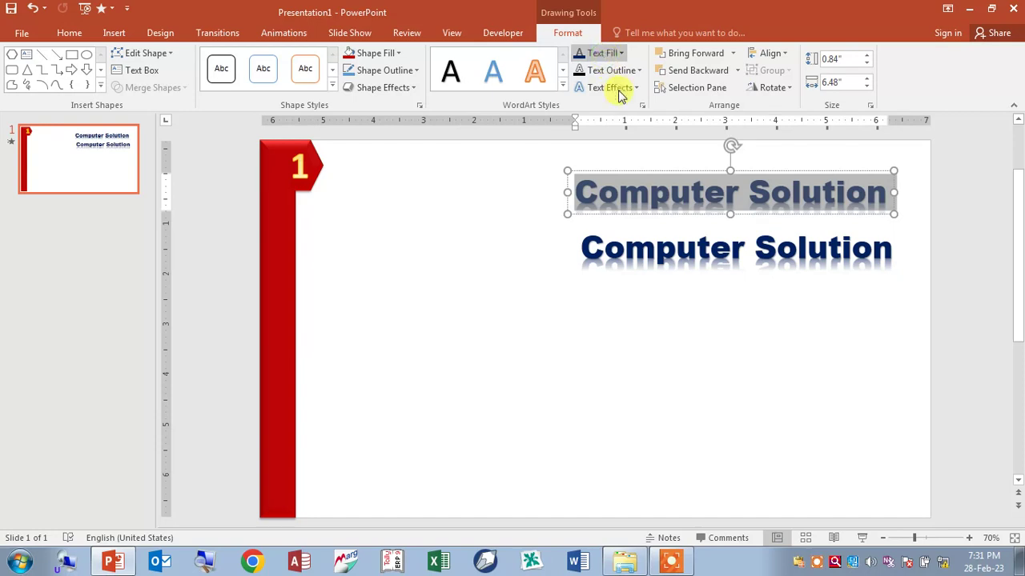
Colour the lower Computer Solution copy's text blue
{"action": "left_click", "coordinate": [748, 253]}
{"action": "key", "text": "ctrl+a"}
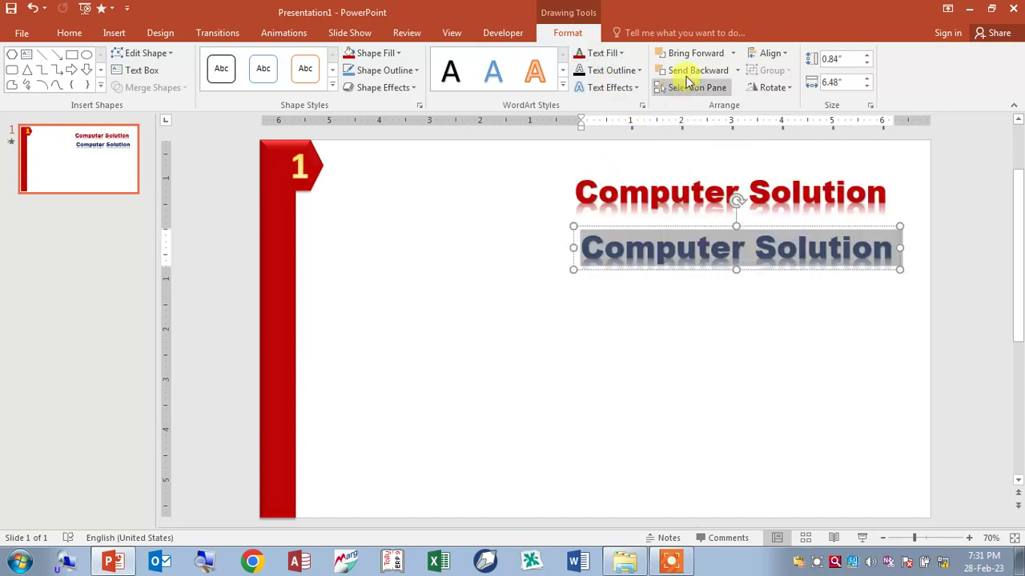
{"action": "left_click", "coordinate": [664, 165]}
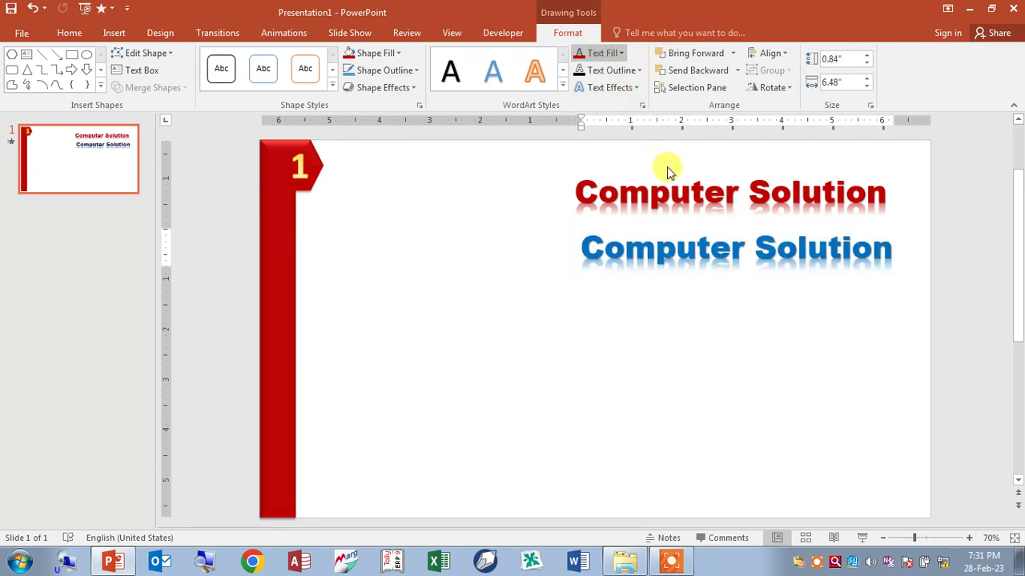
{"action": "key", "text": "ctrl+z"}
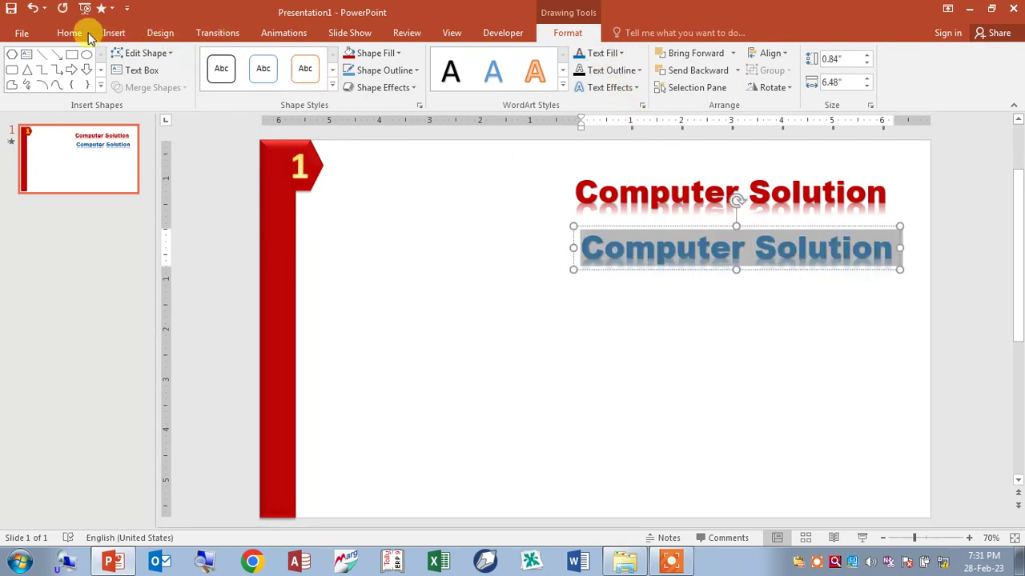
Set the lower line in French Script MT and shift it left under the red heading
{"action": "left_click", "coordinate": [64, 33]}
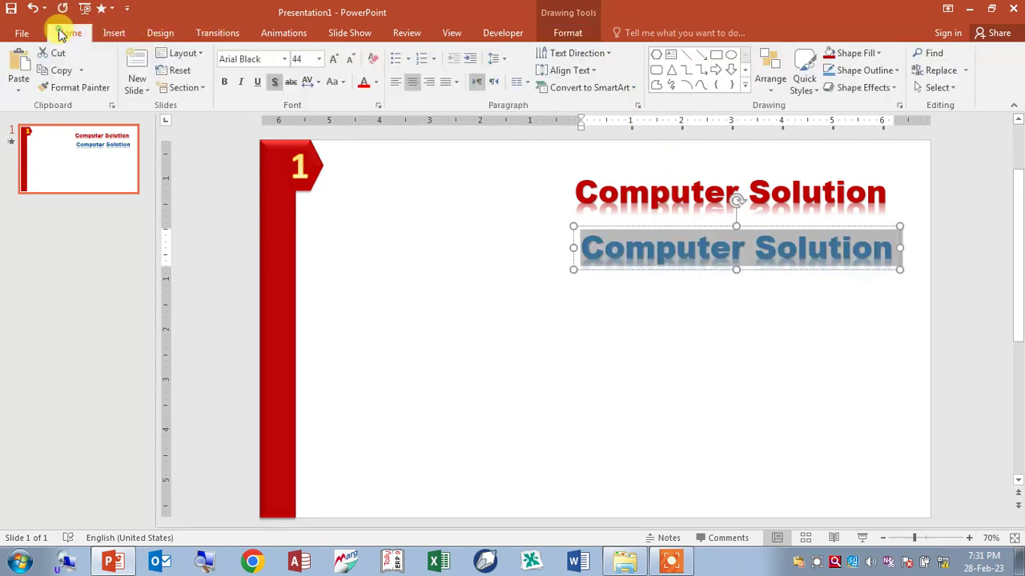
{"action": "left_click", "coordinate": [284, 62]}
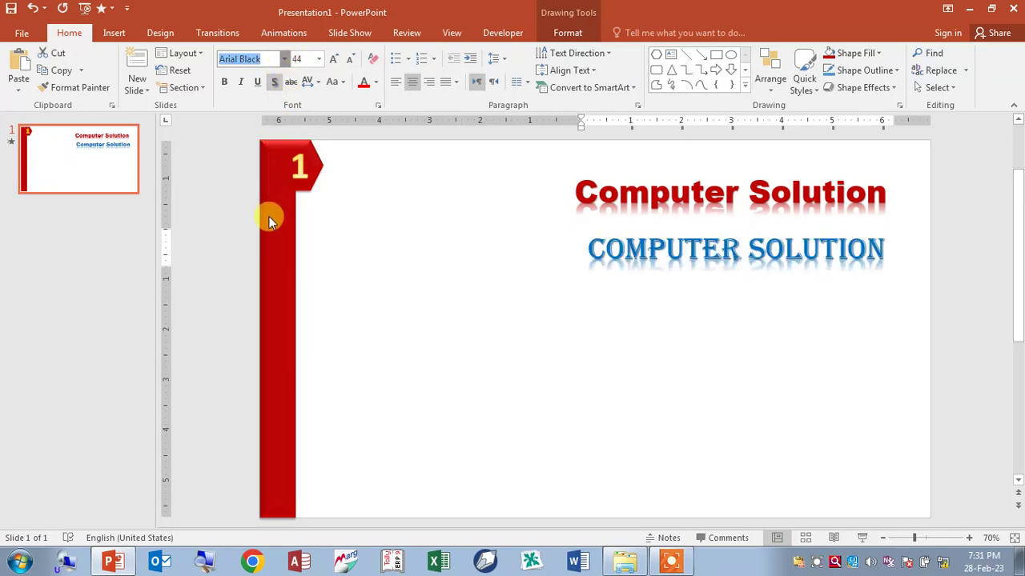
{"action": "key", "text": "Escape"}
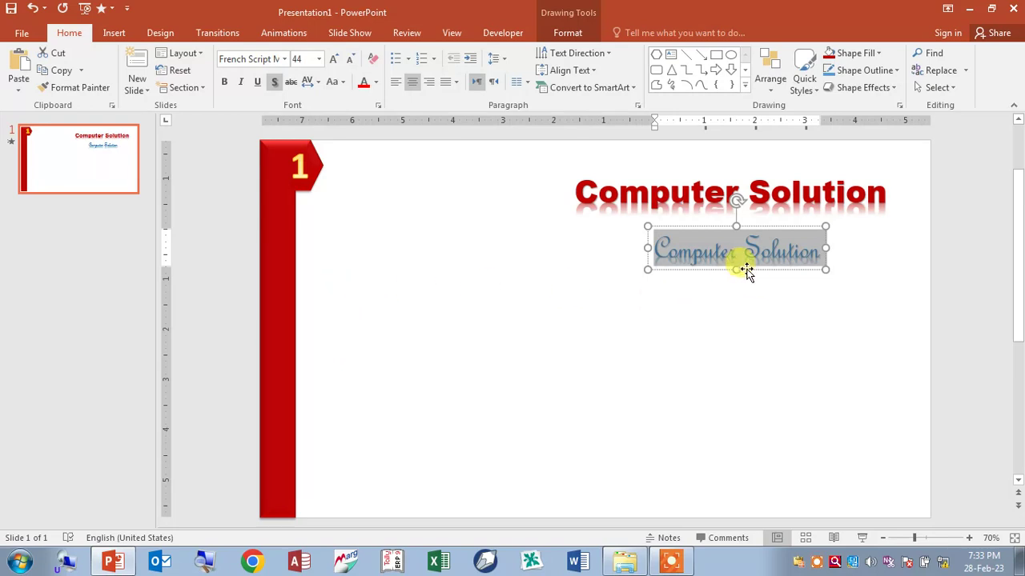
{"action": "mouse_move", "coordinate": [755, 269]}
{"action": "left_mouse_down"}
{"action": "mouse_move", "coordinate": [675, 286]}
{"action": "mouse_move", "coordinate": [679, 278]}
{"action": "left_mouse_up"}
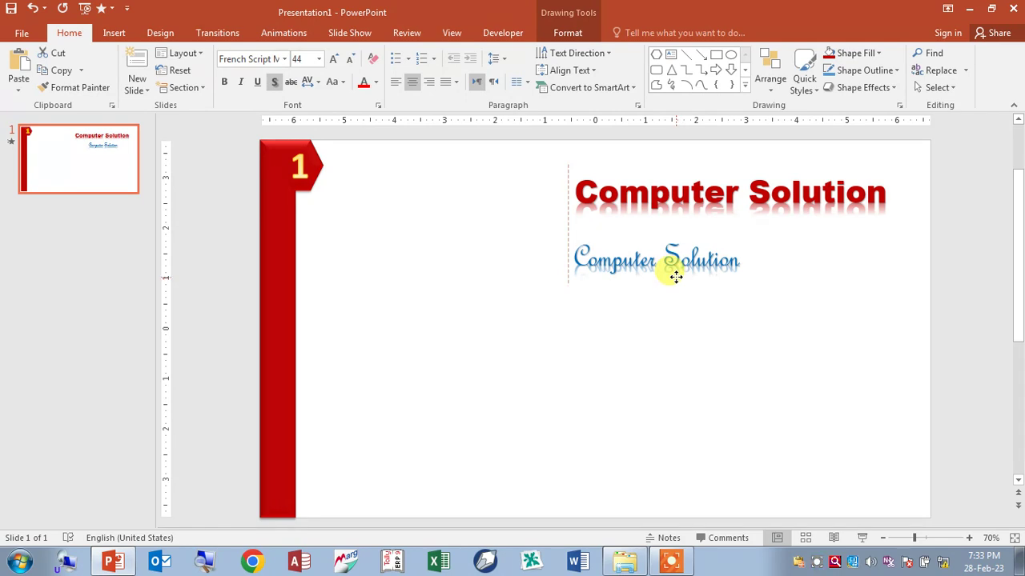
{"action": "left_click_drag", "start_coordinate": [676, 277], "coordinate": [675, 273]}
Replace the script line's text with 'Computer Training Center' and align it under the title
{"action": "left_click", "coordinate": [712, 264]}
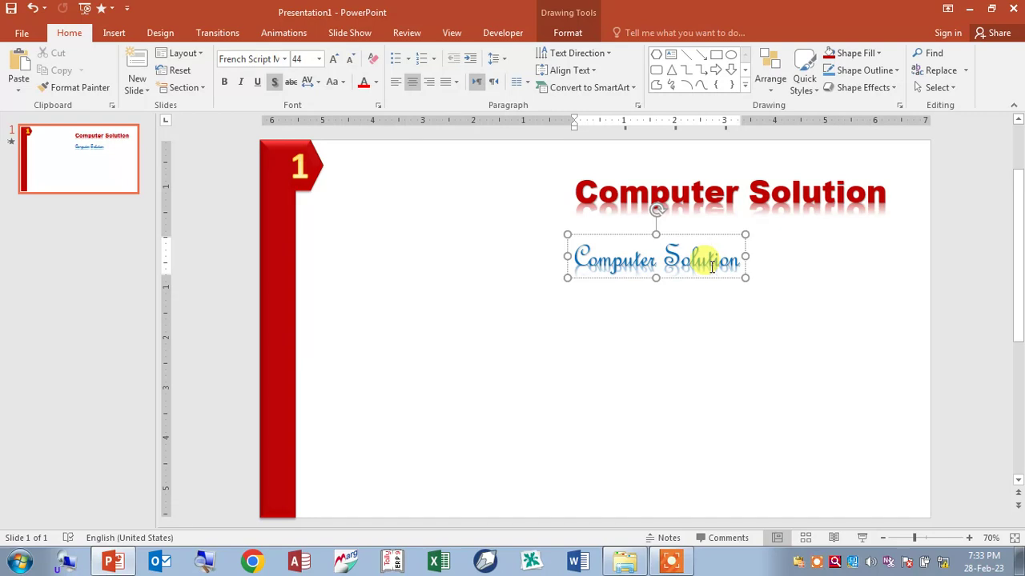
{"action": "key", "text": "ctrl+a"}
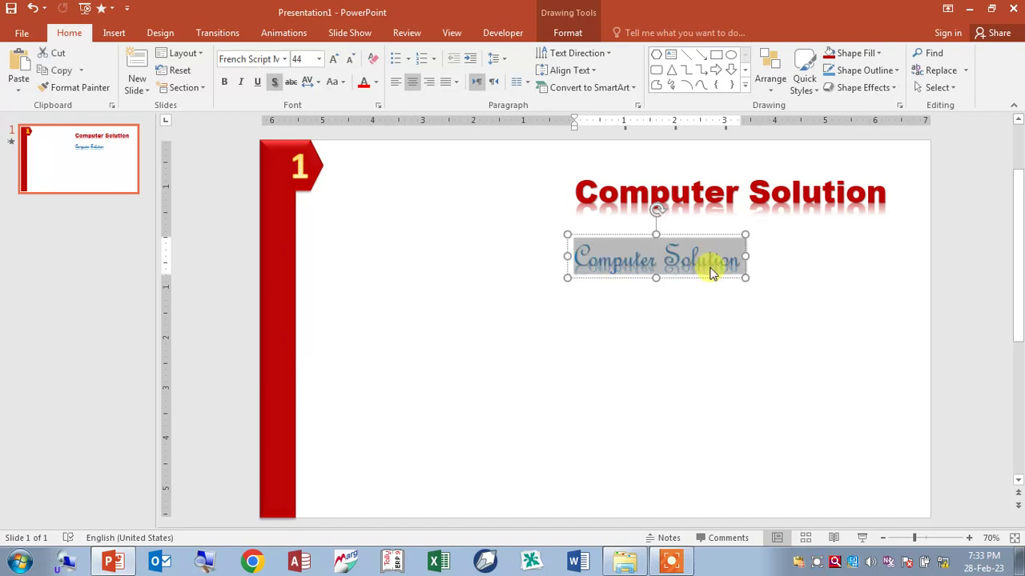
{"action": "type", "text": "Computer Training Center"}
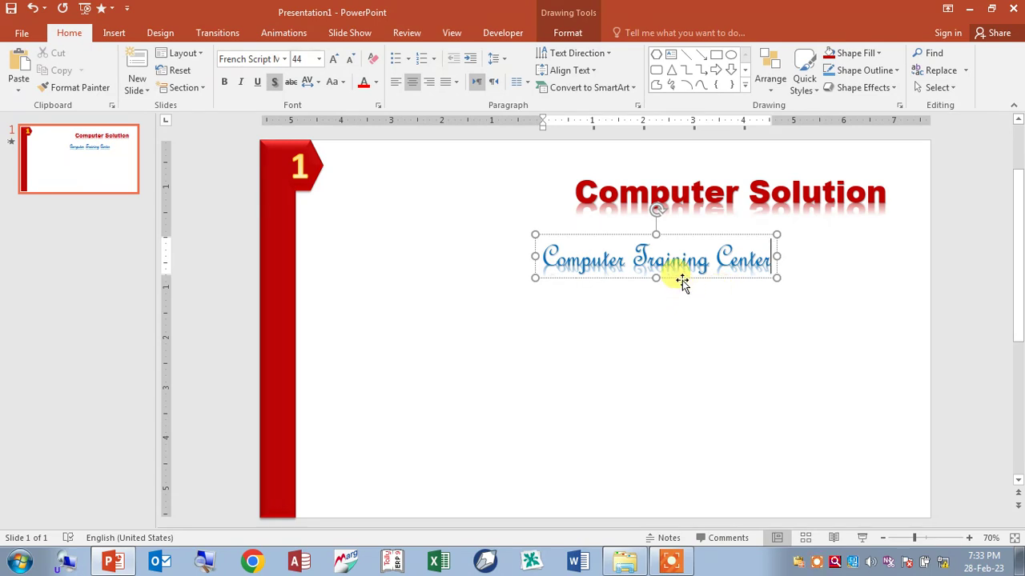
{"action": "left_click_drag", "start_coordinate": [680, 281], "coordinate": [712, 285]}
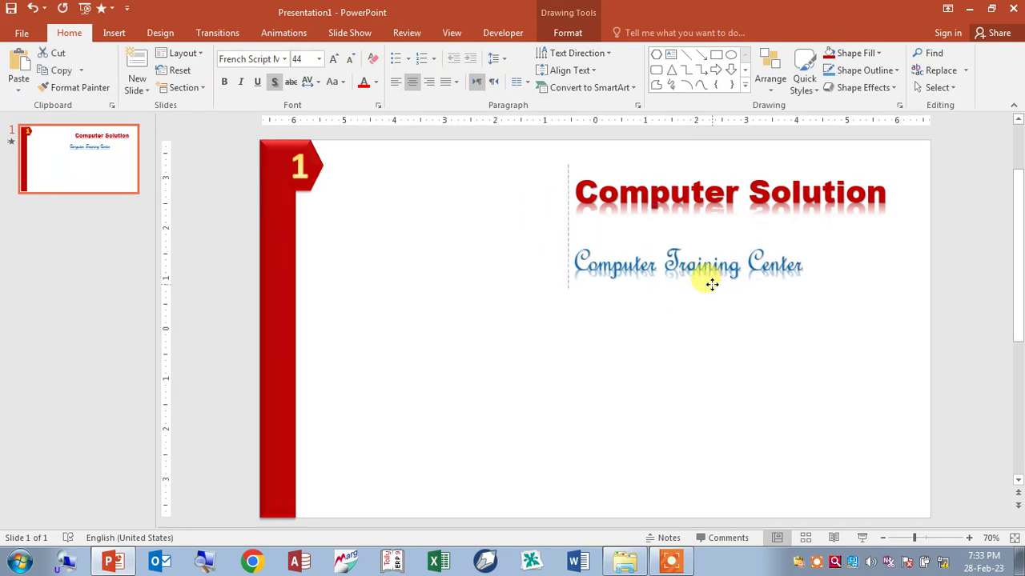
{"action": "left_click_drag", "start_coordinate": [711, 284], "coordinate": [712, 280]}
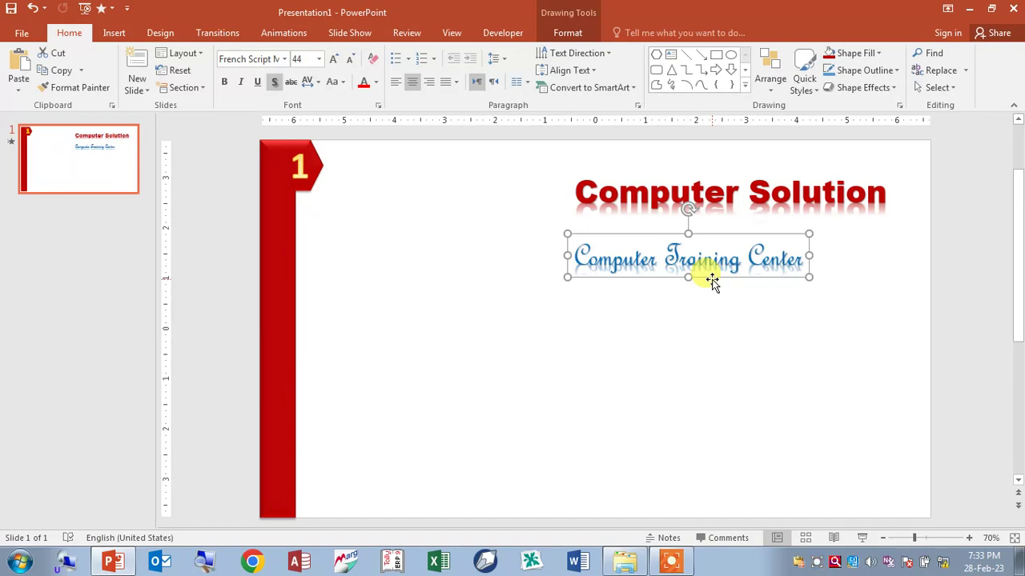
Check the existing animations on the Computer Solution title and red banner
{"action": "left_click", "coordinate": [621, 192]}
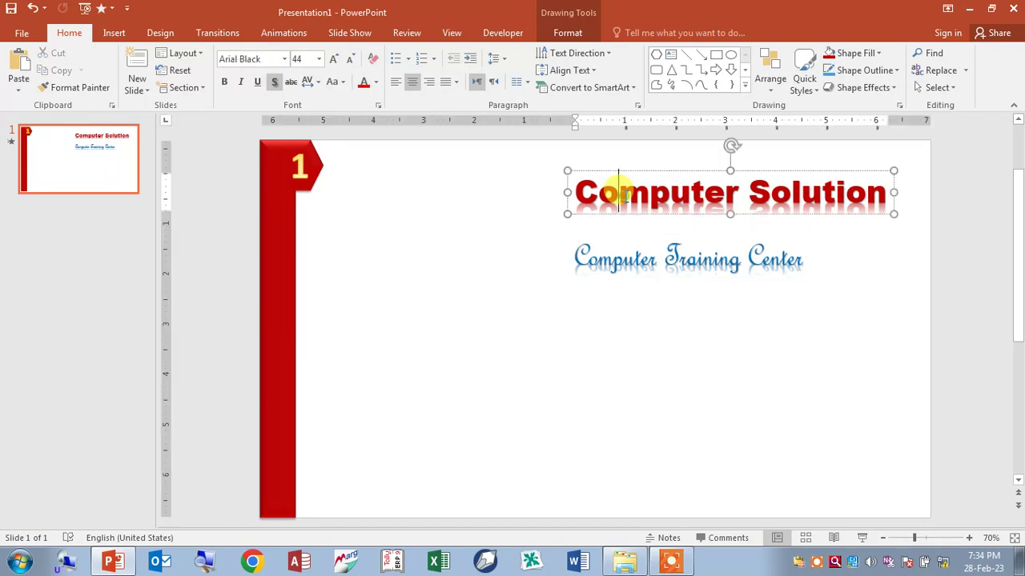
{"action": "left_click", "coordinate": [272, 34]}
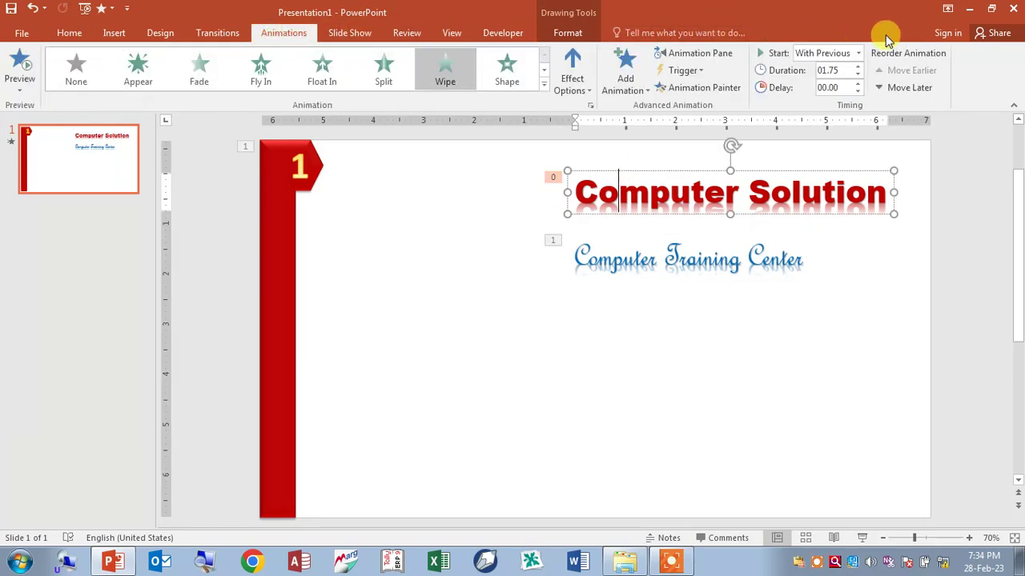
{"action": "left_click", "coordinate": [822, 52]}
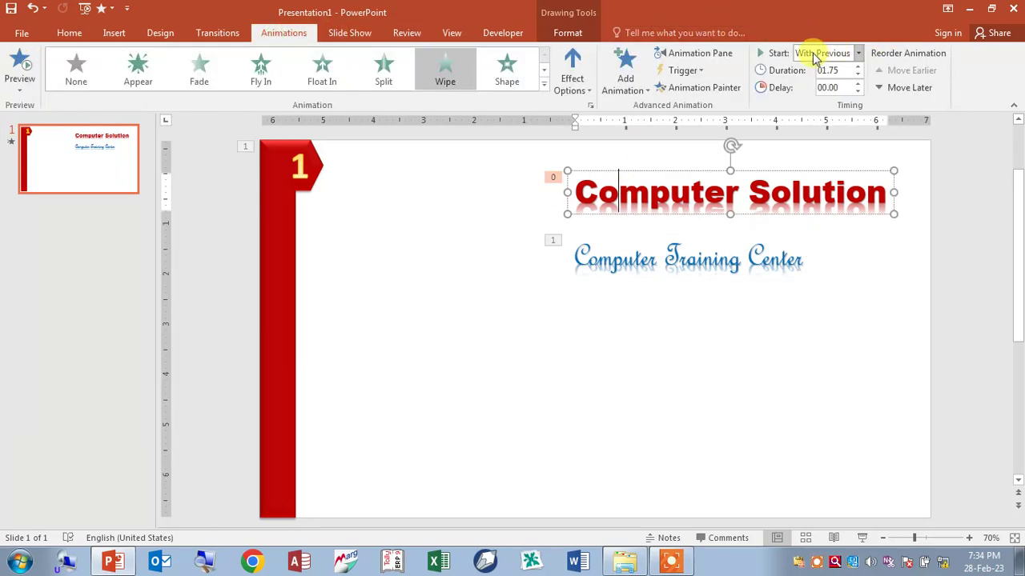
{"action": "left_click", "coordinate": [273, 201]}
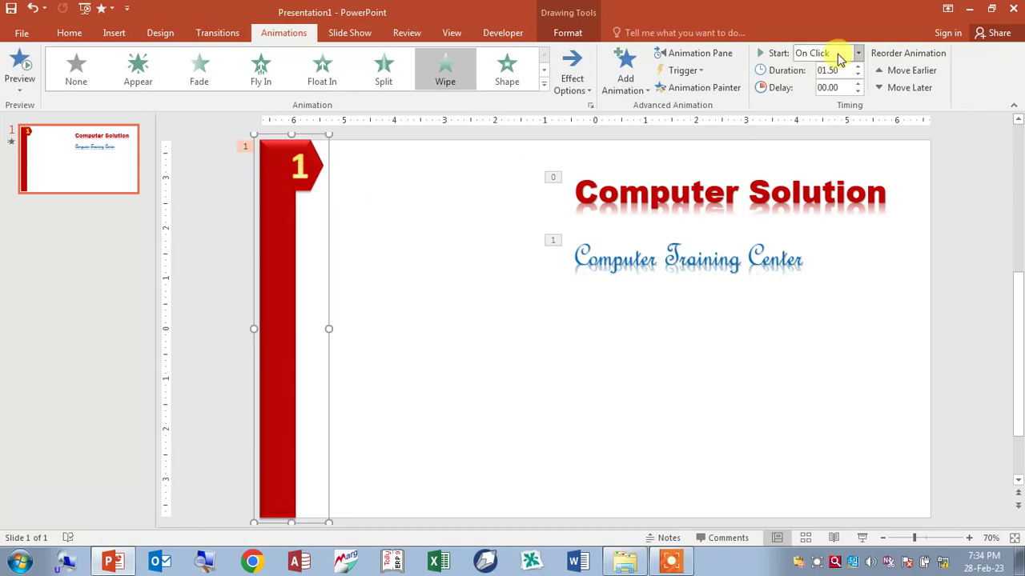
Give the Computer Training Center subtitle a Wipe entrance starting After Previous, then preview the slide
{"action": "left_click", "coordinate": [677, 266]}
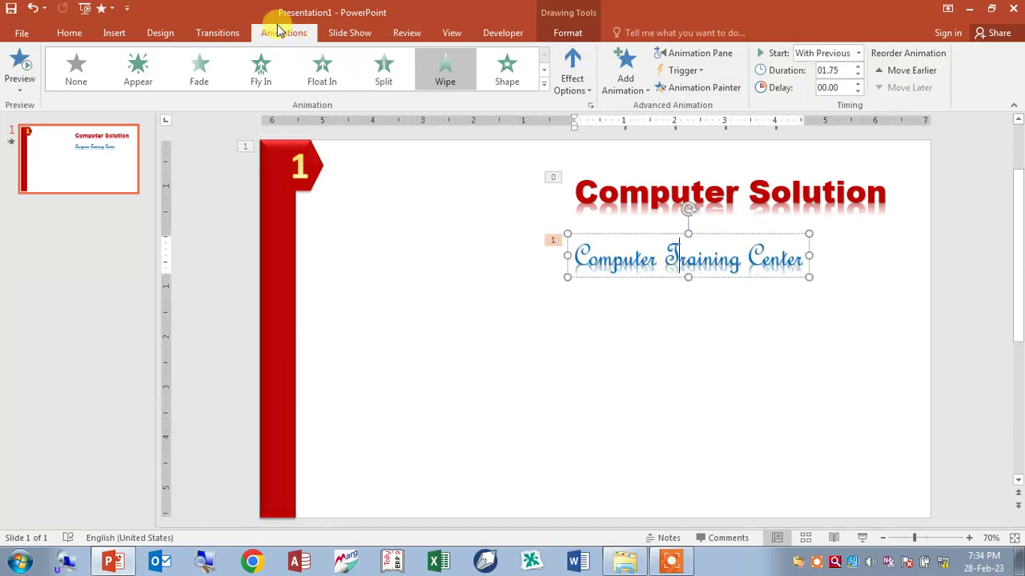
{"action": "left_click", "coordinate": [543, 87]}
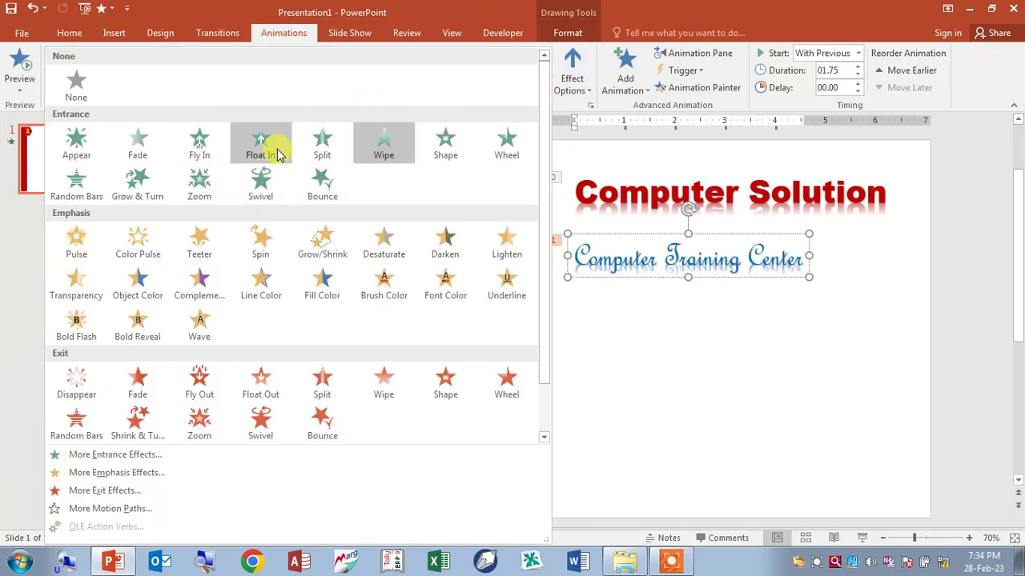
{"action": "left_click", "coordinate": [387, 152]}
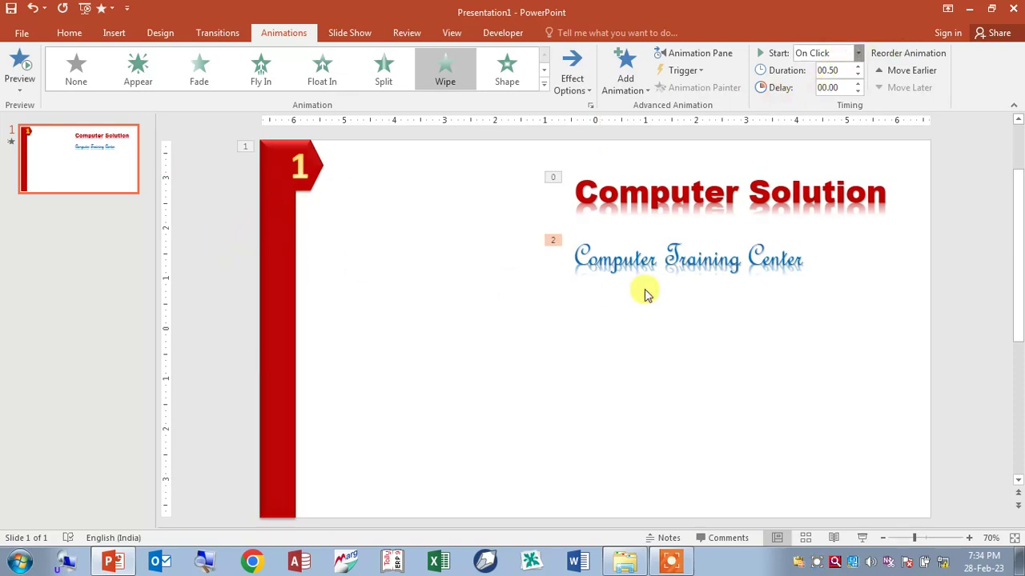
{"action": "left_click", "coordinate": [847, 98]}
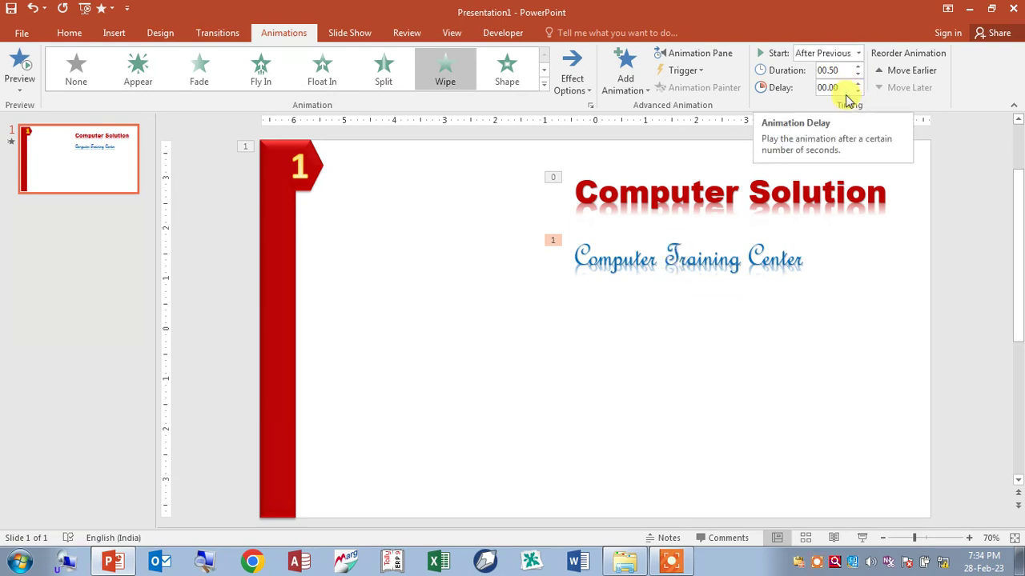
{"action": "key", "text": "F5"}
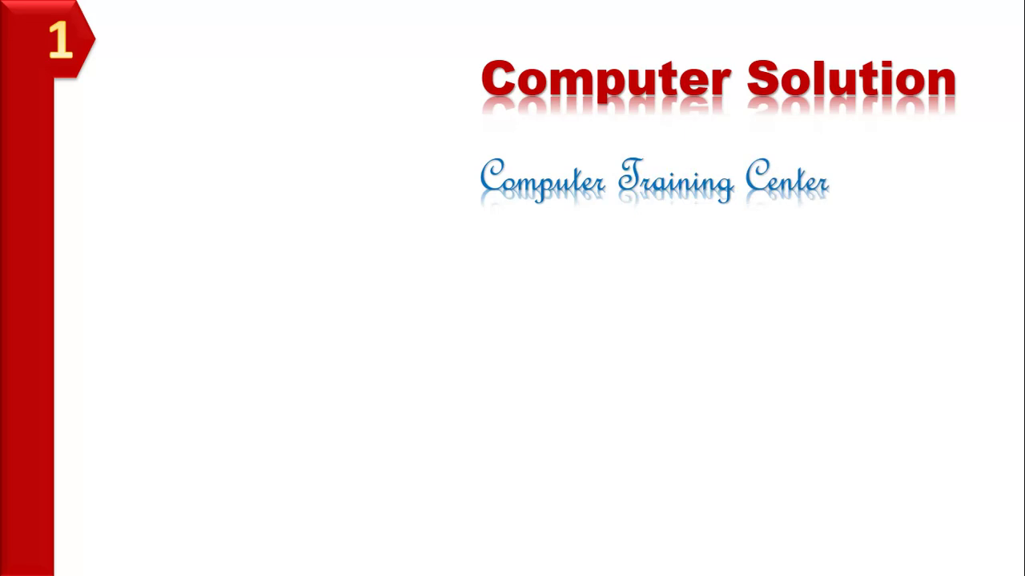
{"action": "key", "text": "Escape"}
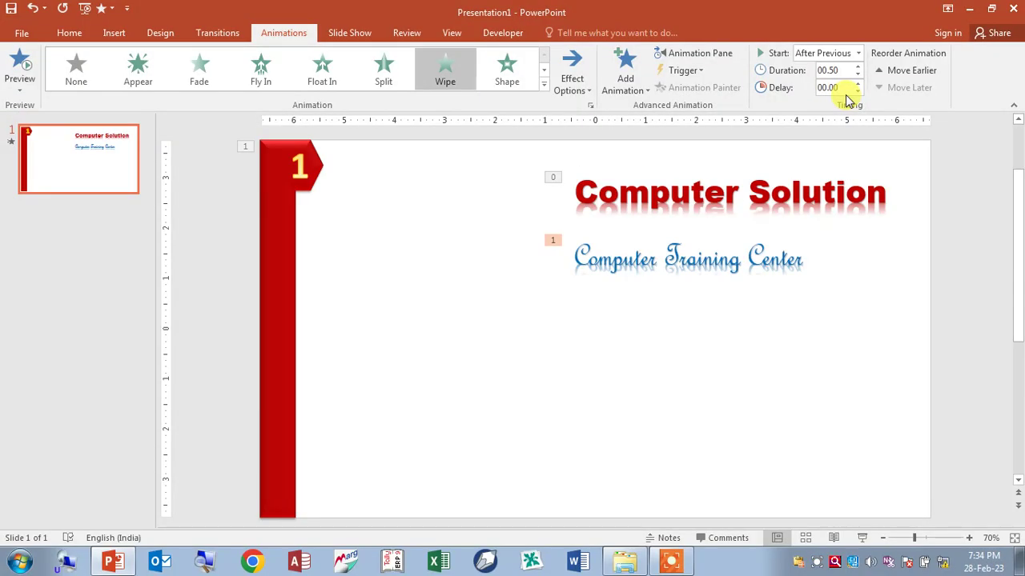
Draw a rectangle, stretch it to full slide height, and set it as a blue bar beside the red bar
{"action": "left_click", "coordinate": [117, 33]}
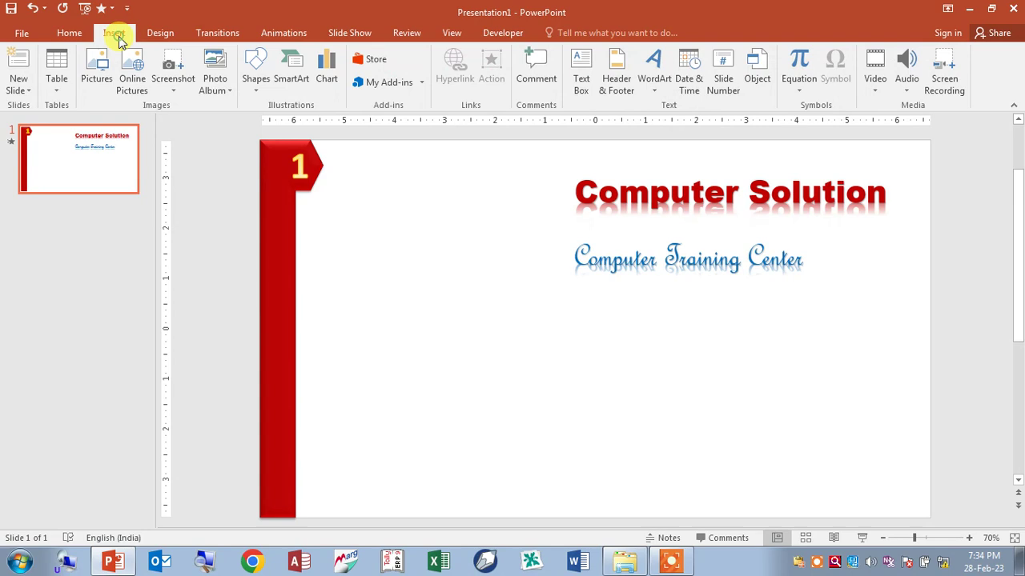
{"action": "left_click", "coordinate": [252, 84]}
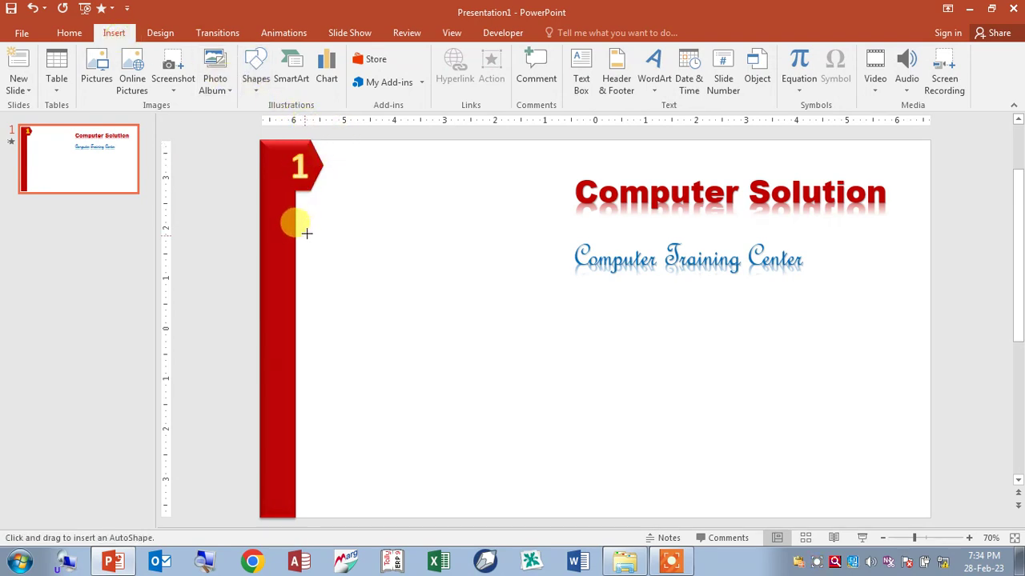
{"action": "left_click_drag", "start_coordinate": [296, 233], "coordinate": [262, 251]}
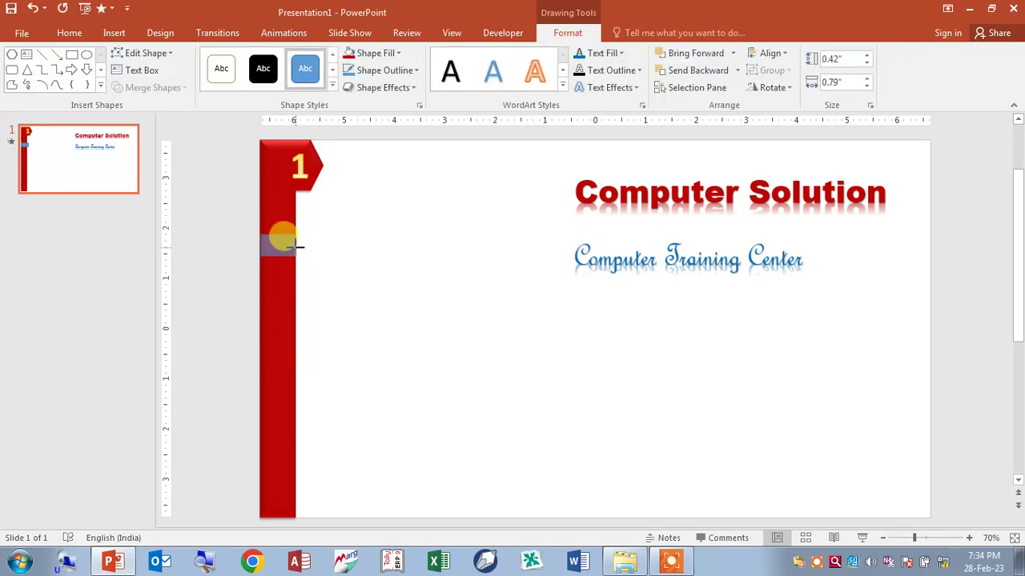
{"action": "left_click", "coordinate": [289, 248]}
{"action": "left_click_drag", "start_coordinate": [277, 256], "coordinate": [289, 516]}
{"action": "left_click_drag", "start_coordinate": [277, 235], "coordinate": [273, 140]}
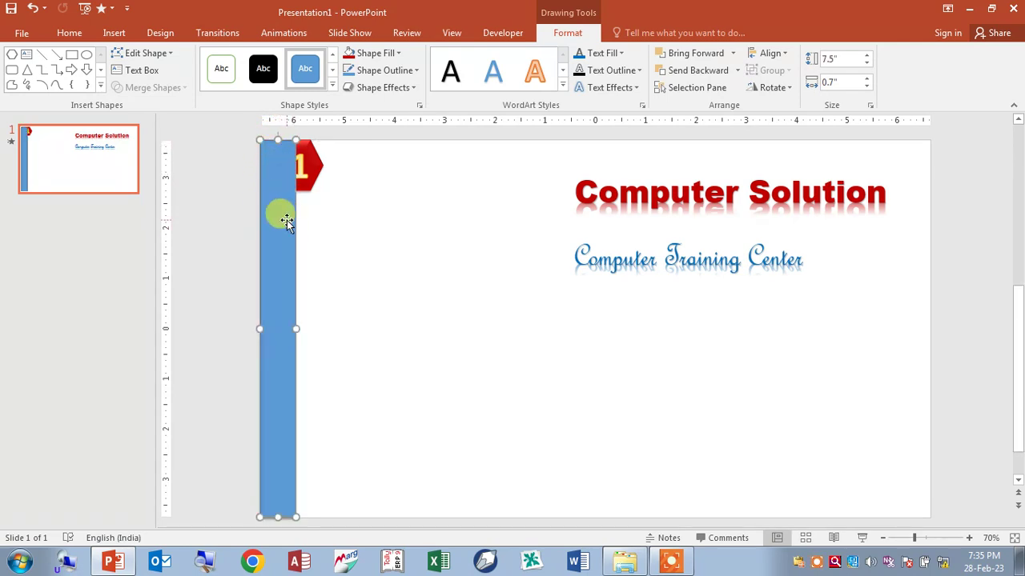
{"action": "left_click_drag", "start_coordinate": [285, 221], "coordinate": [316, 218]}
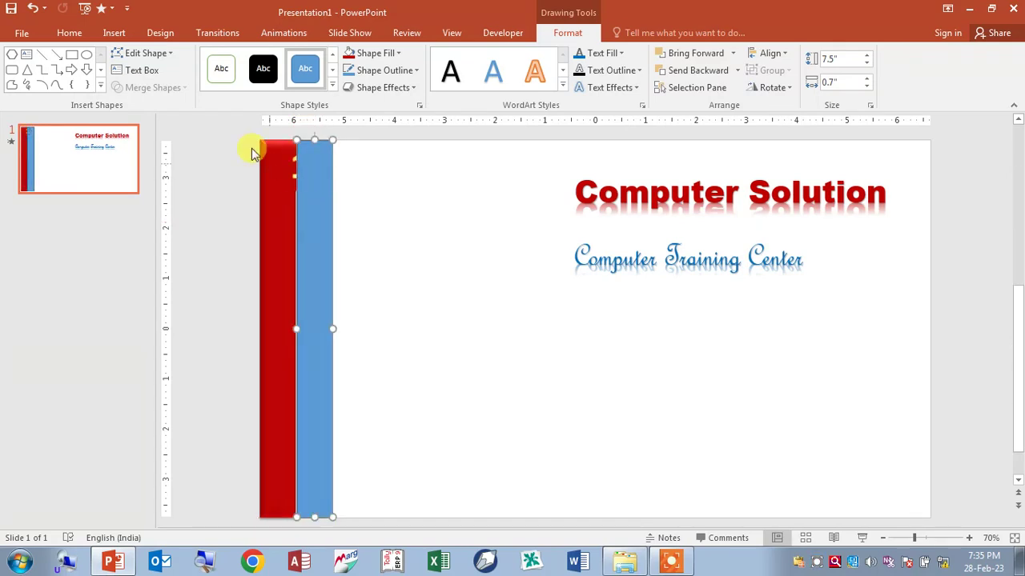
{"action": "left_click", "coordinate": [114, 32]}
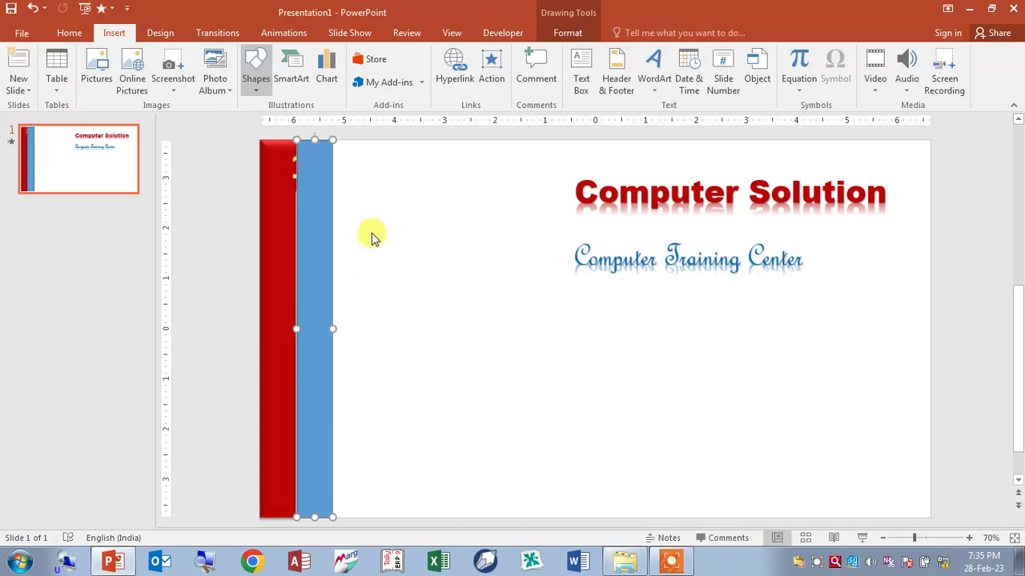
Draw a pointed tab shape at the top of the blue bar
{"action": "left_click", "coordinate": [308, 191]}
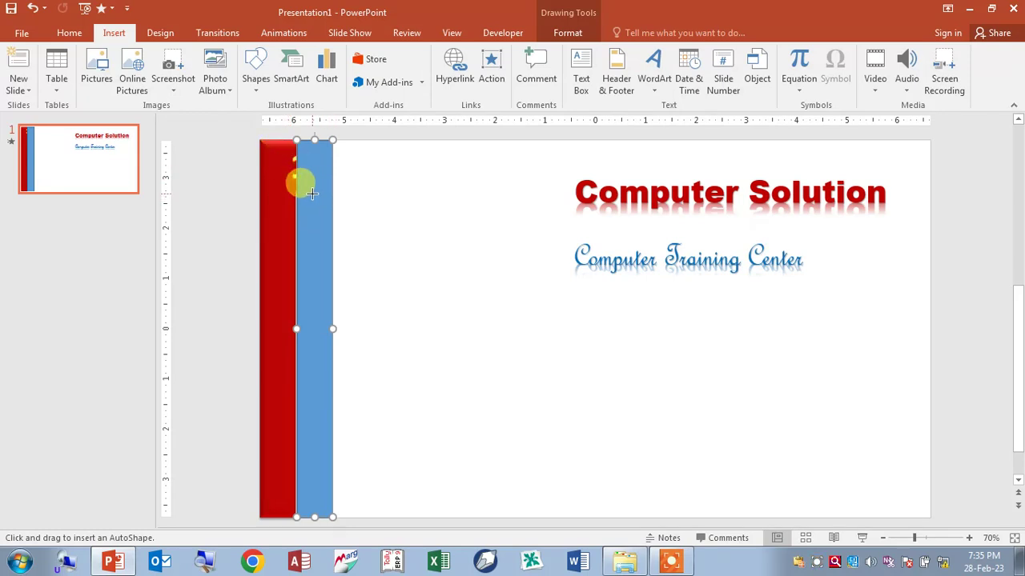
{"action": "left_click_drag", "start_coordinate": [311, 192], "coordinate": [354, 230]}
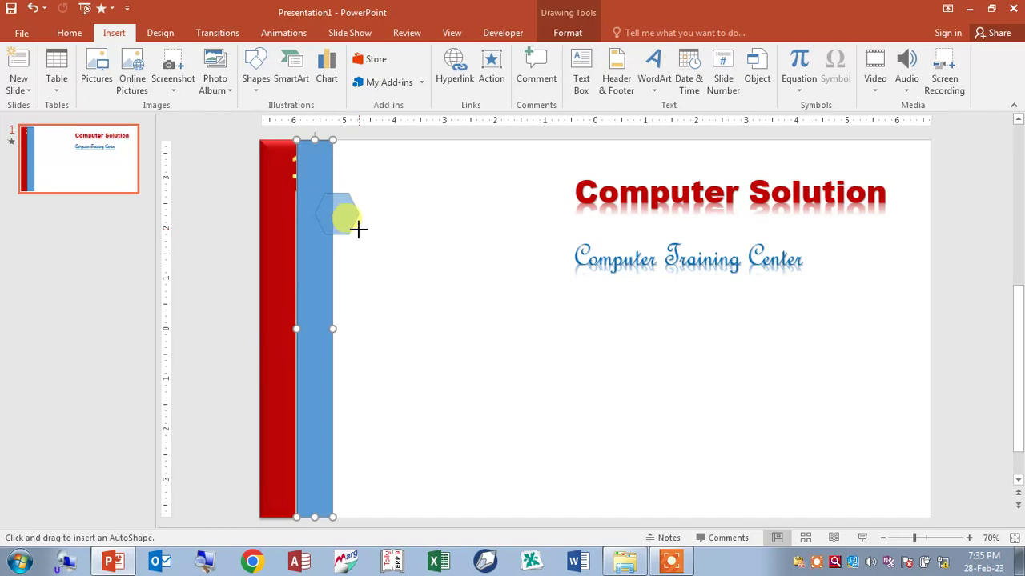
{"action": "left_click_drag", "start_coordinate": [358, 230], "coordinate": [359, 233]}
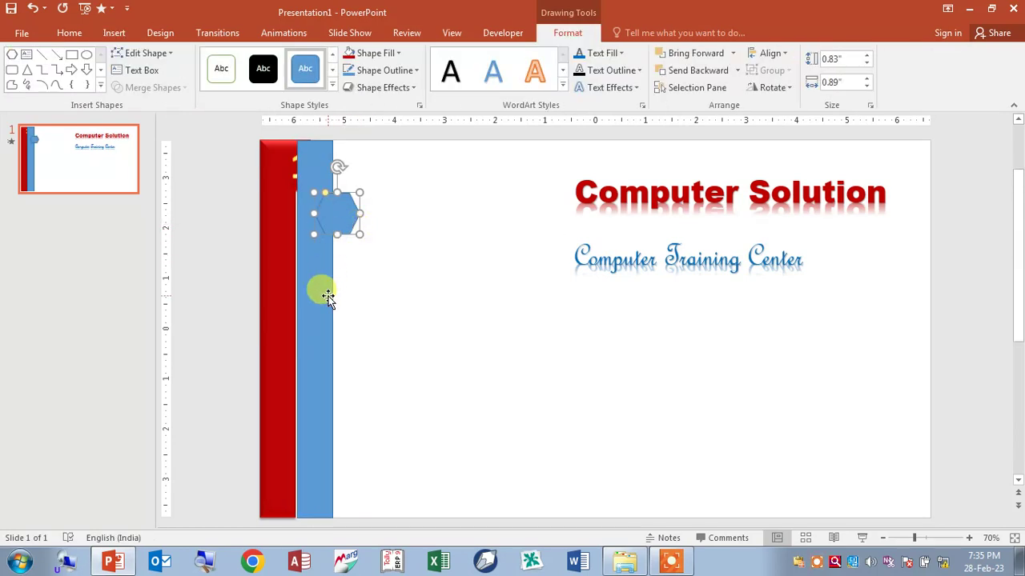
Fill the tabbed bar yellow and nudge it snugly against the red bar
{"action": "left_click", "coordinate": [327, 297], "text": "shift"}
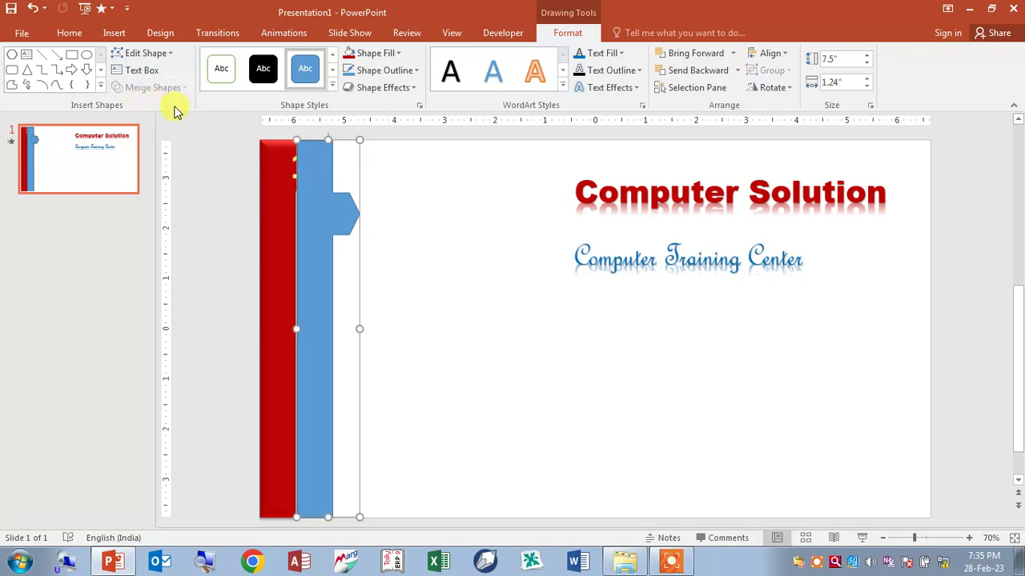
{"action": "left_click", "coordinate": [365, 59]}
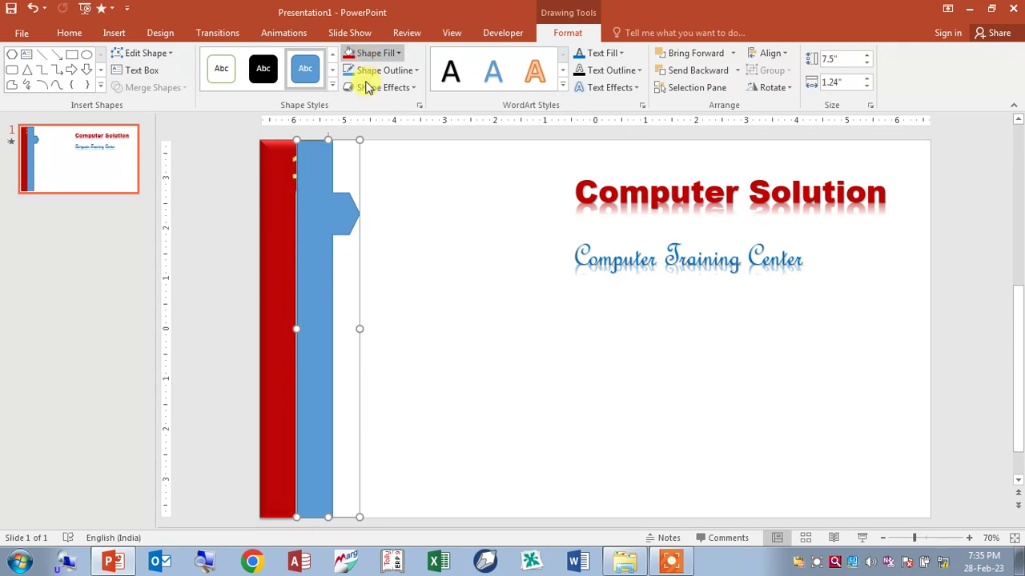
{"action": "left_click", "coordinate": [380, 172]}
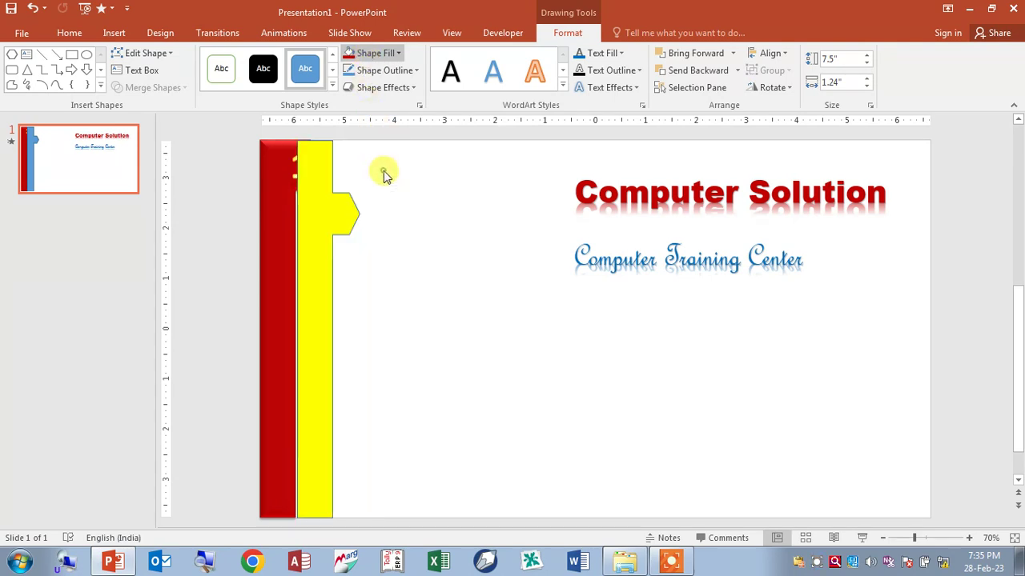
{"action": "left_click", "coordinate": [332, 206]}
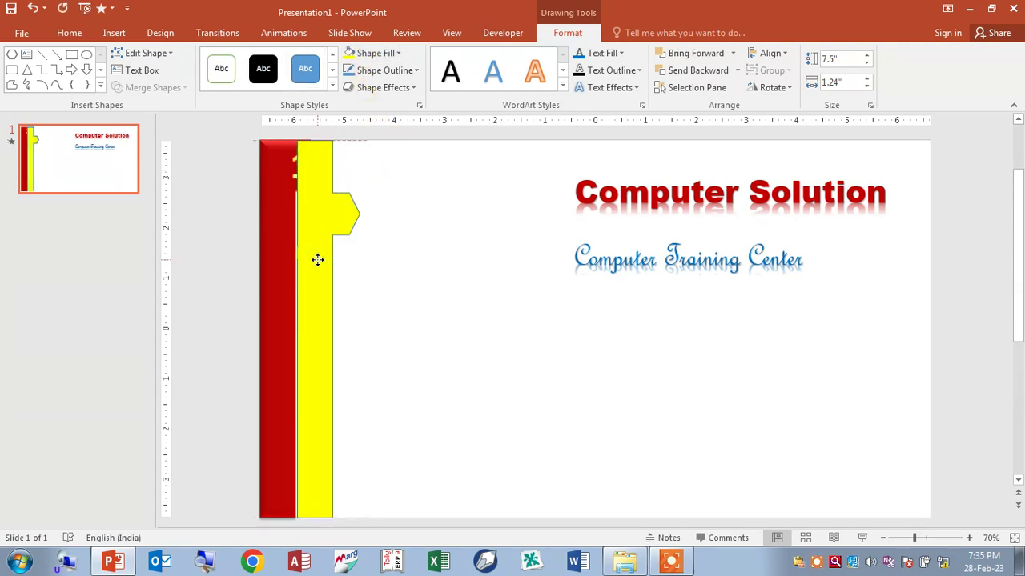
{"action": "left_click_drag", "start_coordinate": [316, 259], "coordinate": [313, 258]}
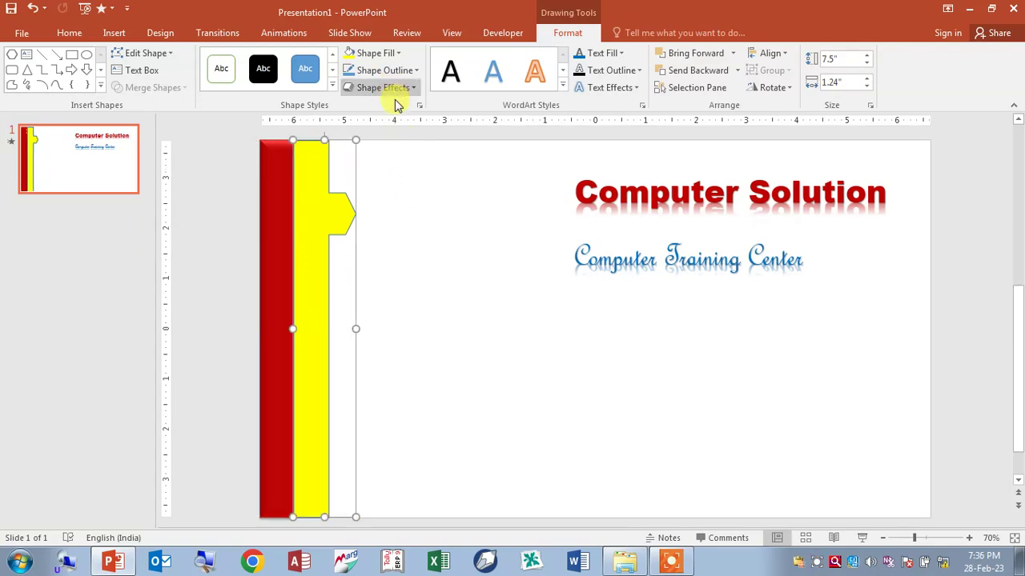
Deselect the yellow tabbed bar to inspect its glow, then reselect it
{"action": "left_click", "coordinate": [517, 203]}
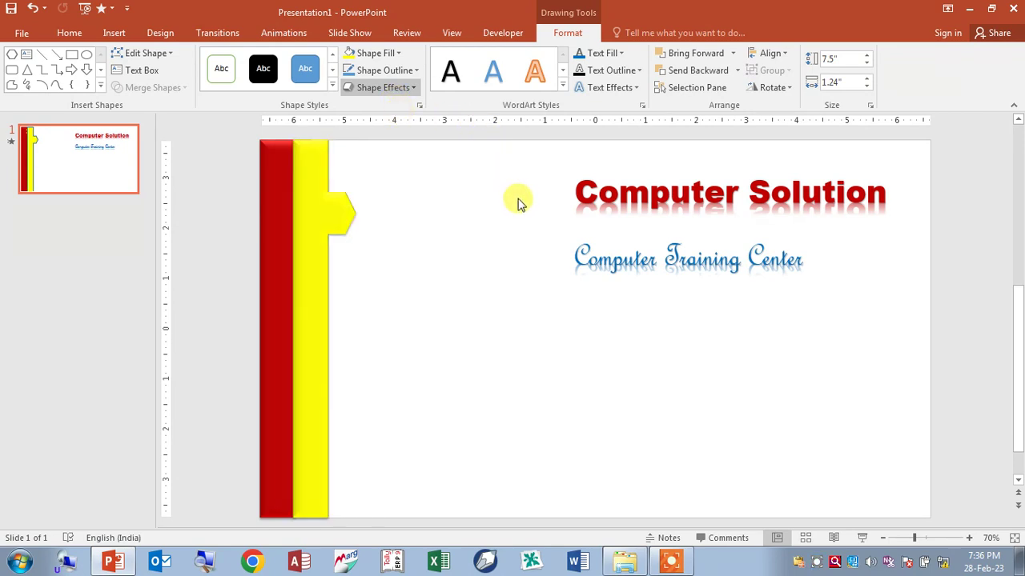
{"action": "key", "text": "Tab"}
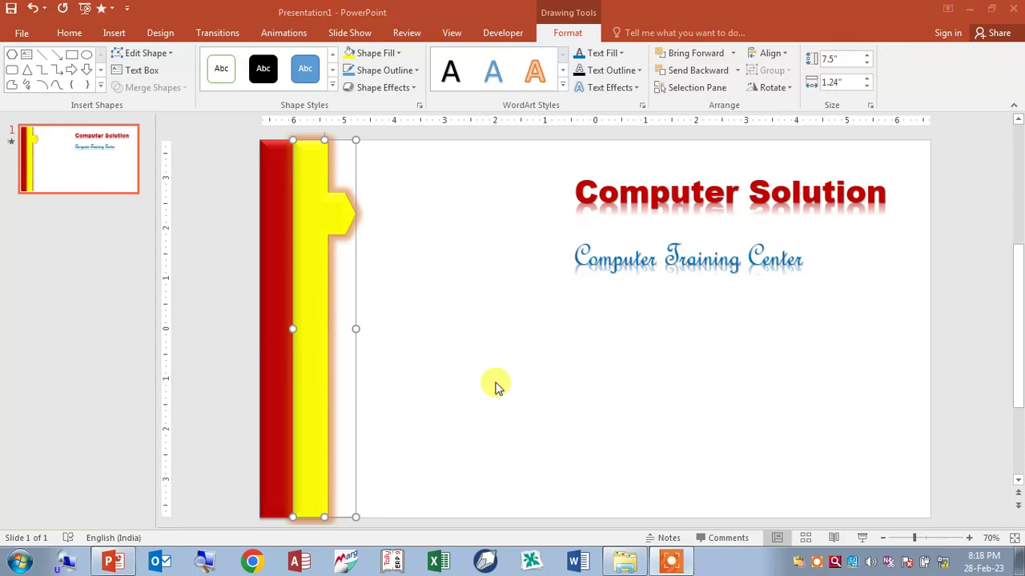
Put a WordArt '2' on the yellow bar's tab and select it together with the bar
{"action": "left_click", "coordinate": [115, 34]}
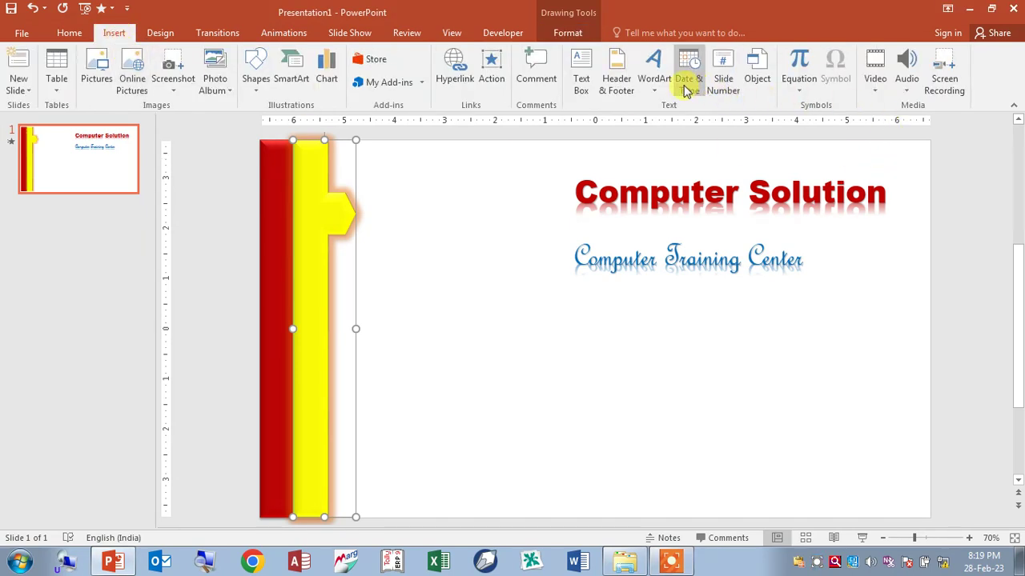
{"action": "left_click", "coordinate": [657, 84]}
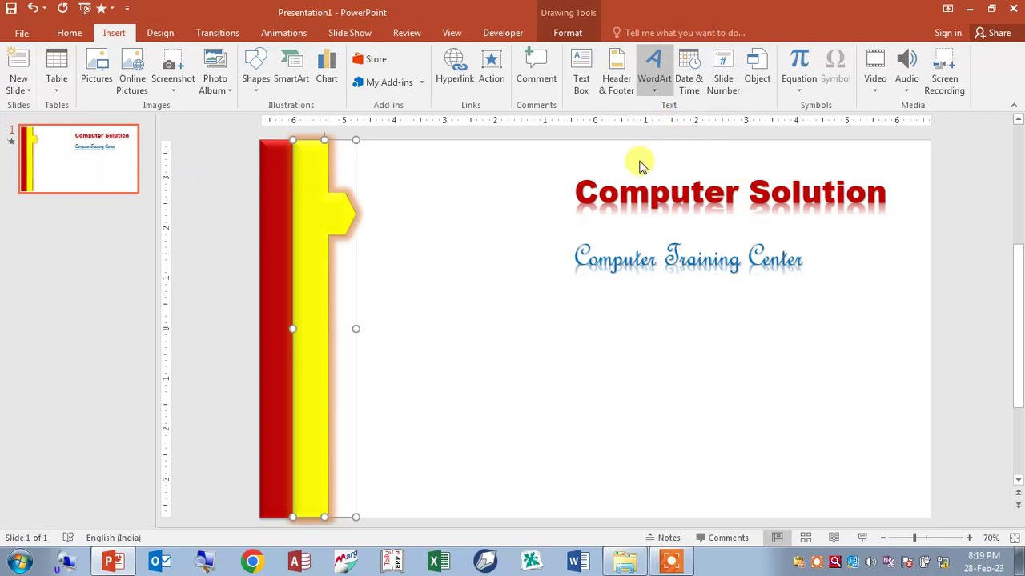
{"action": "left_click", "coordinate": [600, 196]}
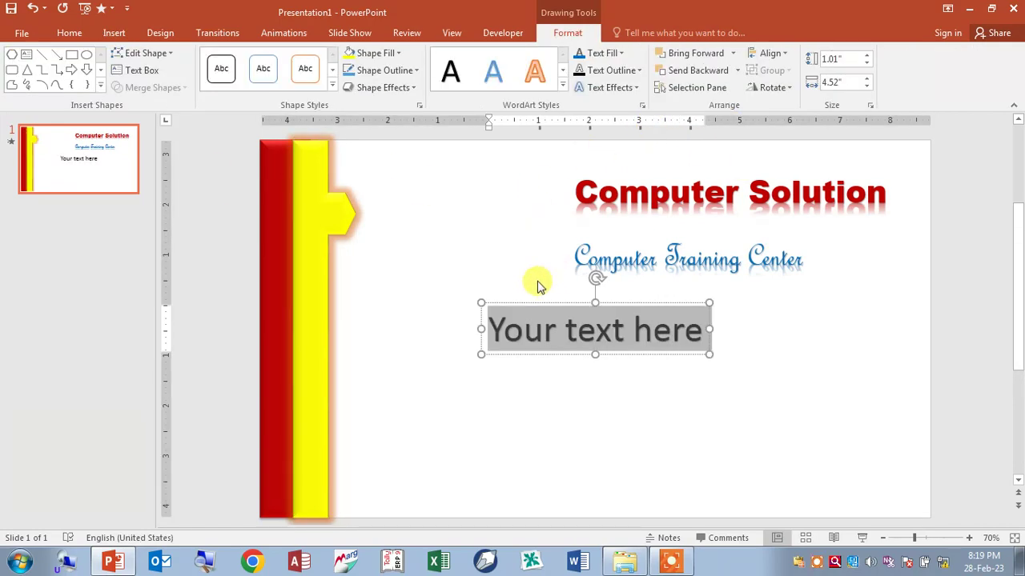
{"action": "type", "text": "2"}
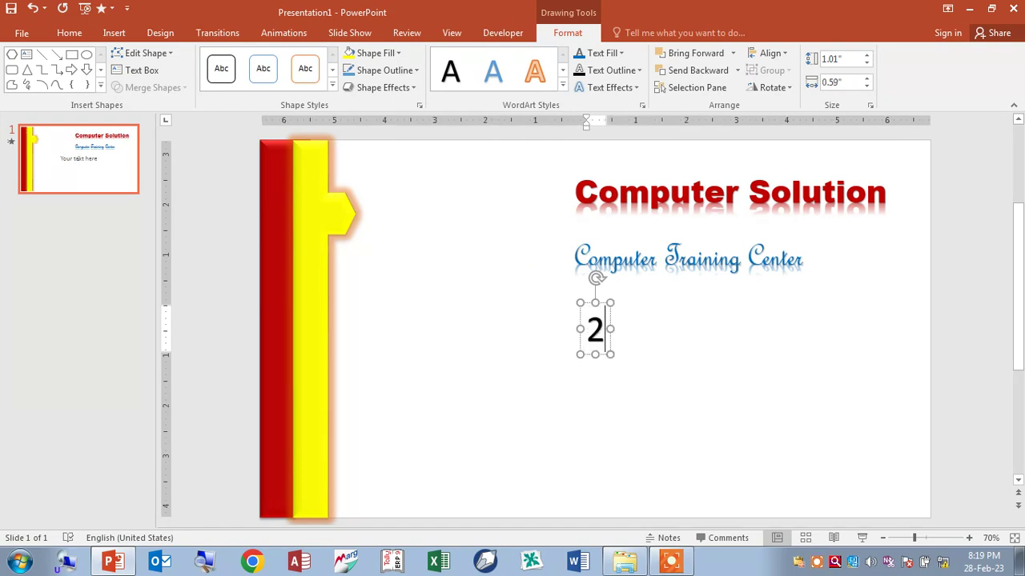
{"action": "left_click_drag", "start_coordinate": [611, 340], "coordinate": [344, 228]}
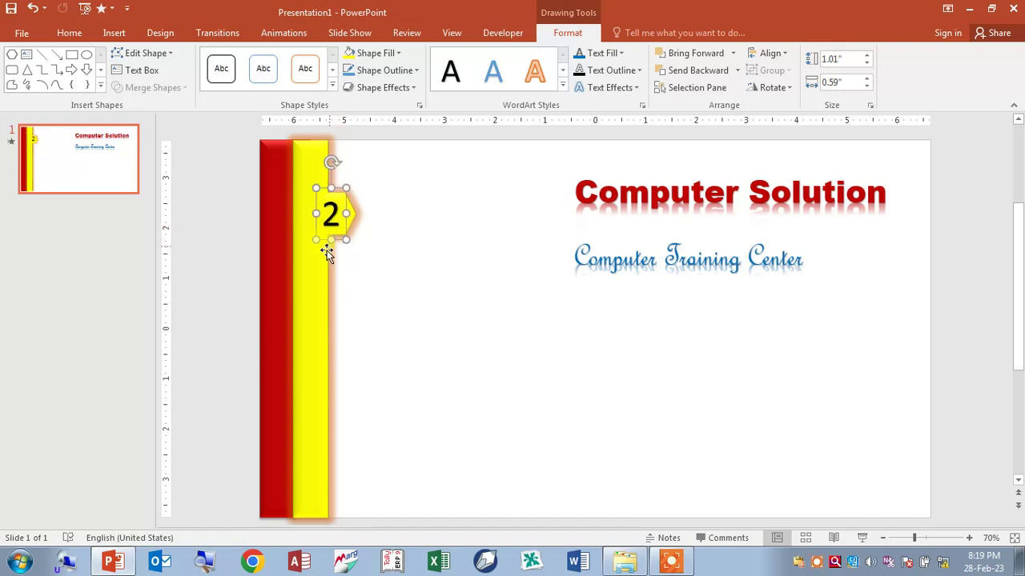
{"action": "left_click", "coordinate": [310, 298], "text": "shift"}
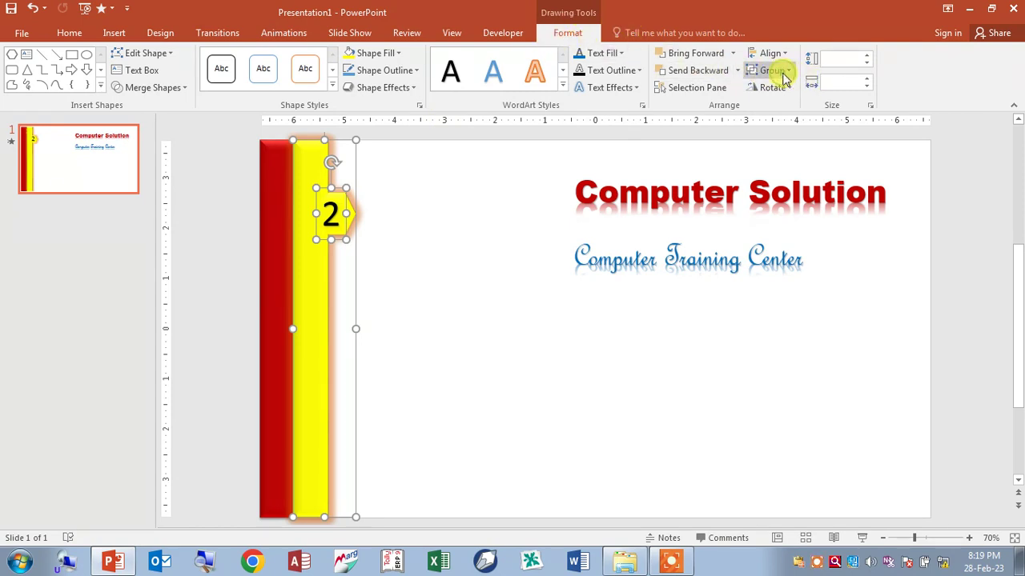
Group the yellow bar with its 2 and send it backward so the red bar's 1 tab shows
{"action": "key", "text": "ctrl+g"}
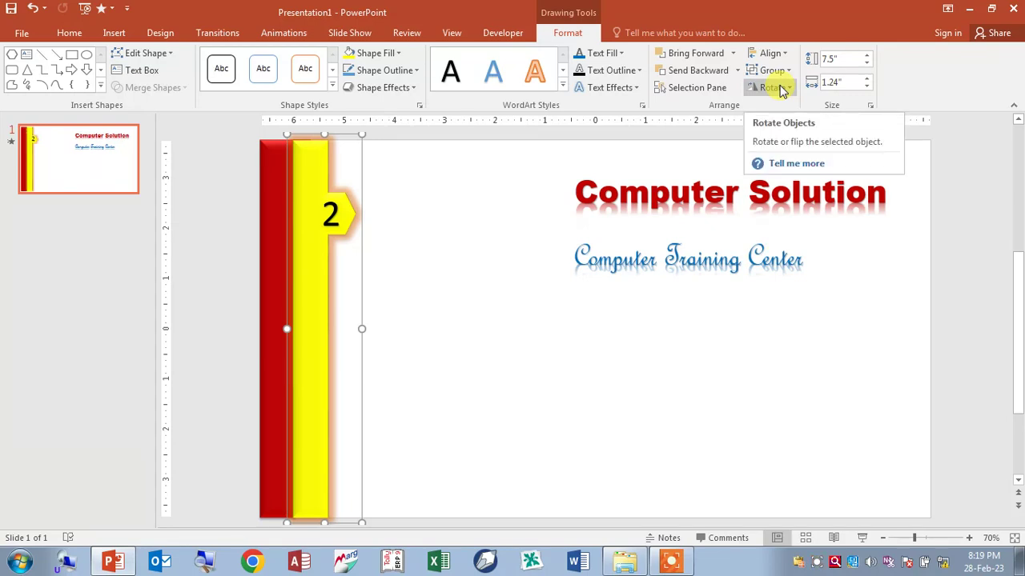
{"action": "left_click", "coordinate": [702, 77]}
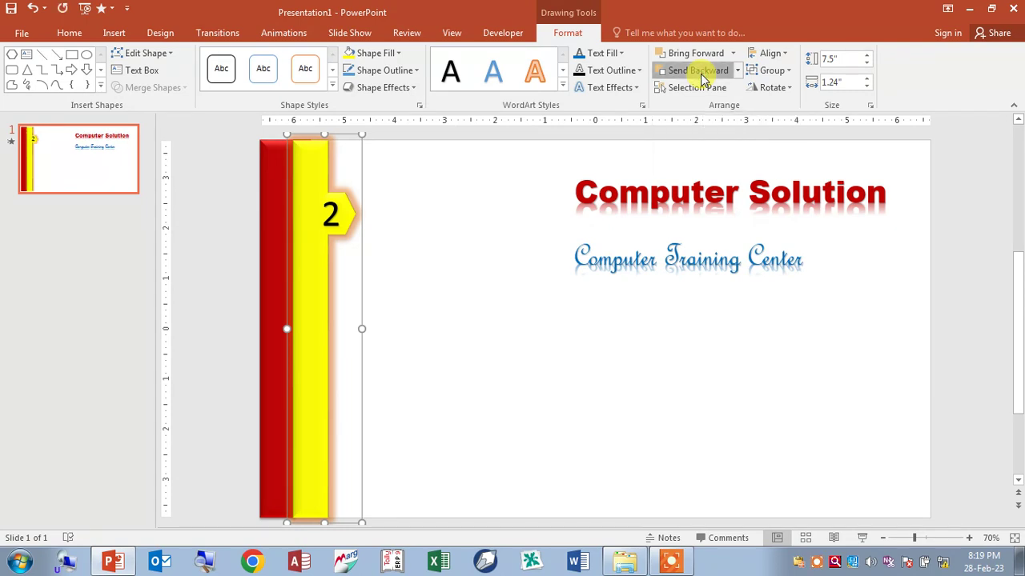
{"action": "left_click", "coordinate": [296, 162]}
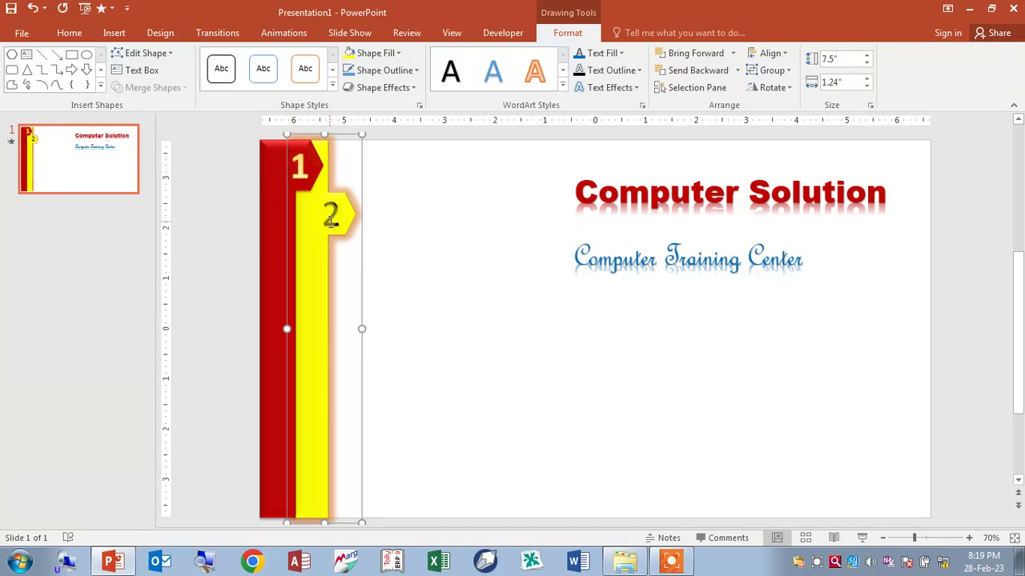
{"action": "left_click", "coordinate": [297, 168]}
Give the yellow bar group a Wipe entrance as animation 2 with a 1.25-second duration
{"action": "left_click", "coordinate": [284, 35]}
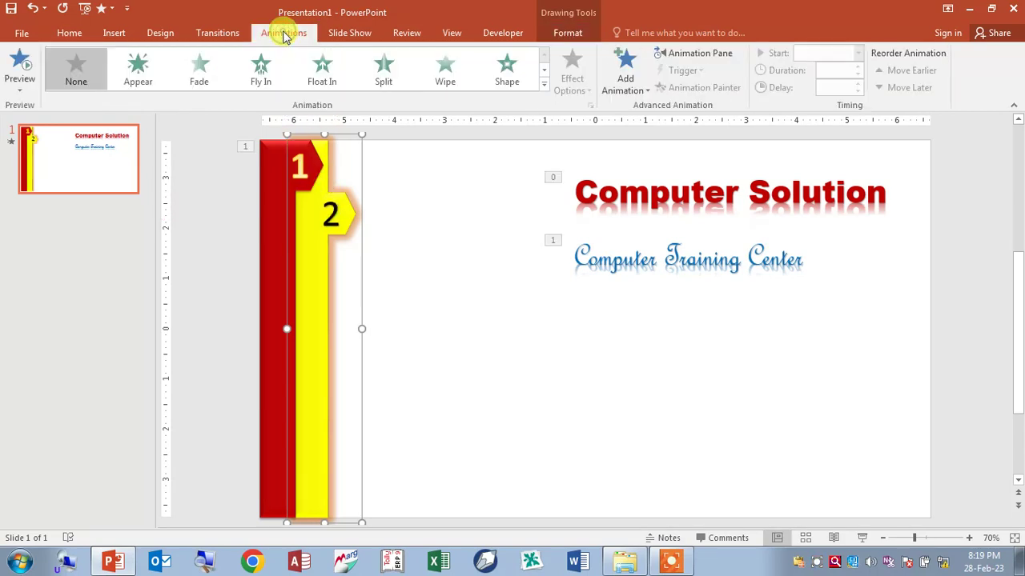
{"action": "left_click", "coordinate": [544, 86]}
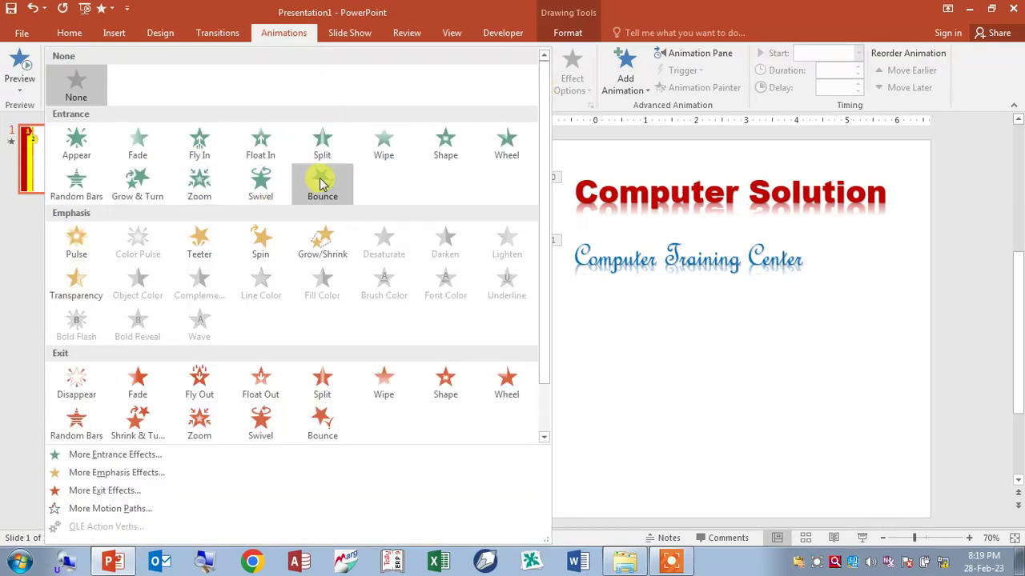
{"action": "left_click", "coordinate": [382, 147]}
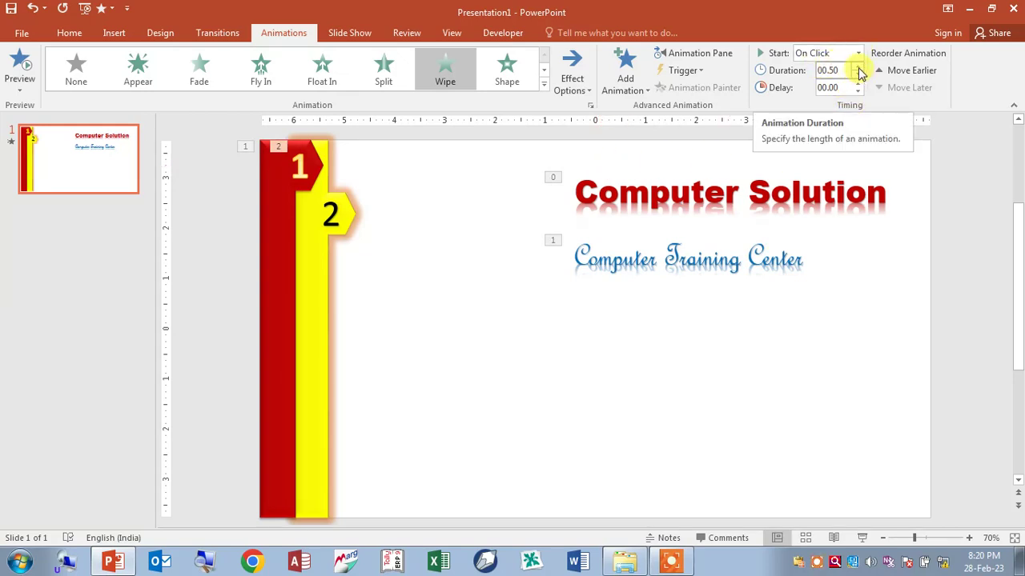
{"action": "left_click", "coordinate": [858, 68]}
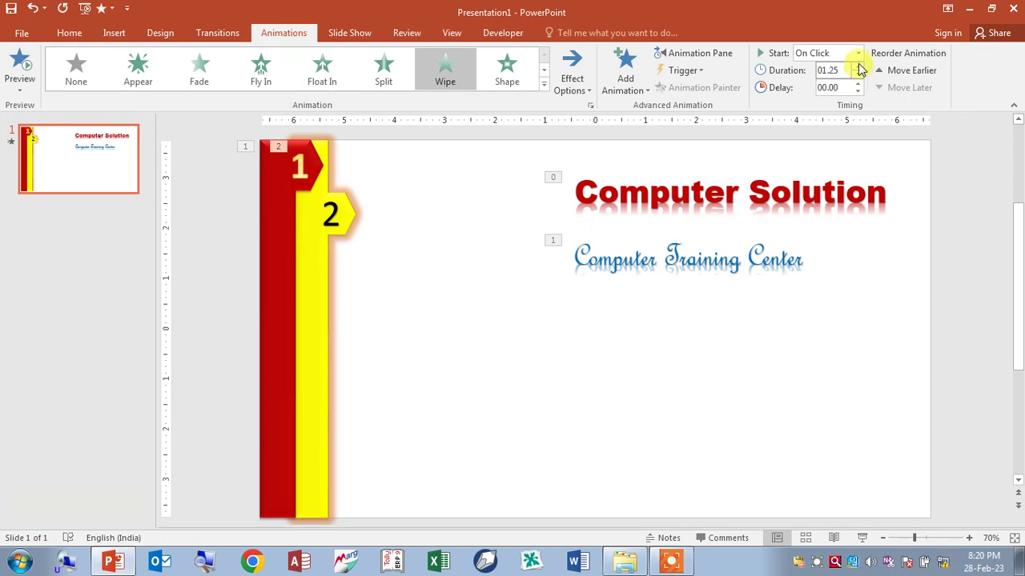
{"action": "left_click", "coordinate": [719, 258]}
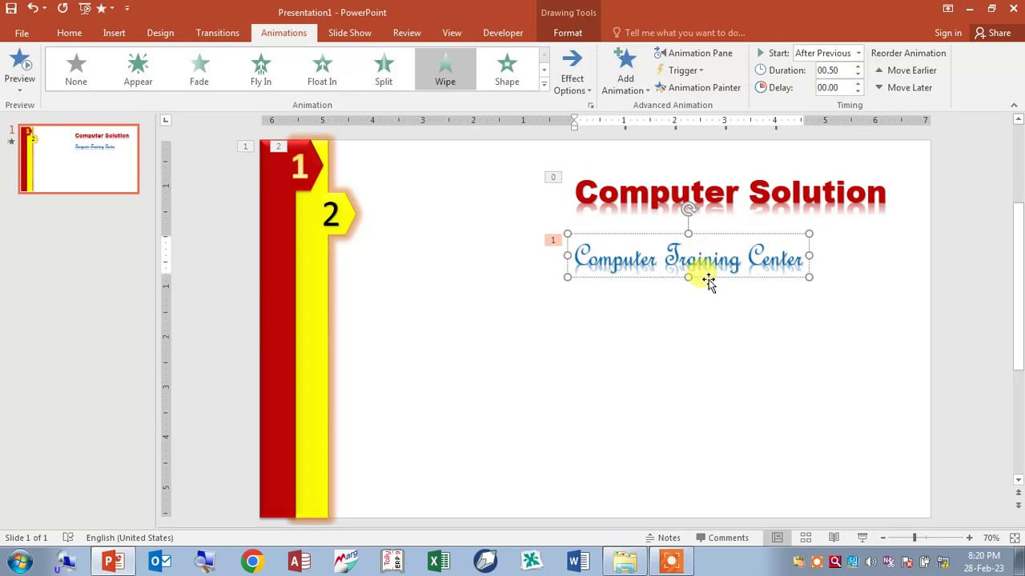
Duplicate the subtitle below itself as the address line in Angsana New, aligned left with the titles
{"action": "left_click_drag", "start_coordinate": [712, 286], "coordinate": [716, 338]}
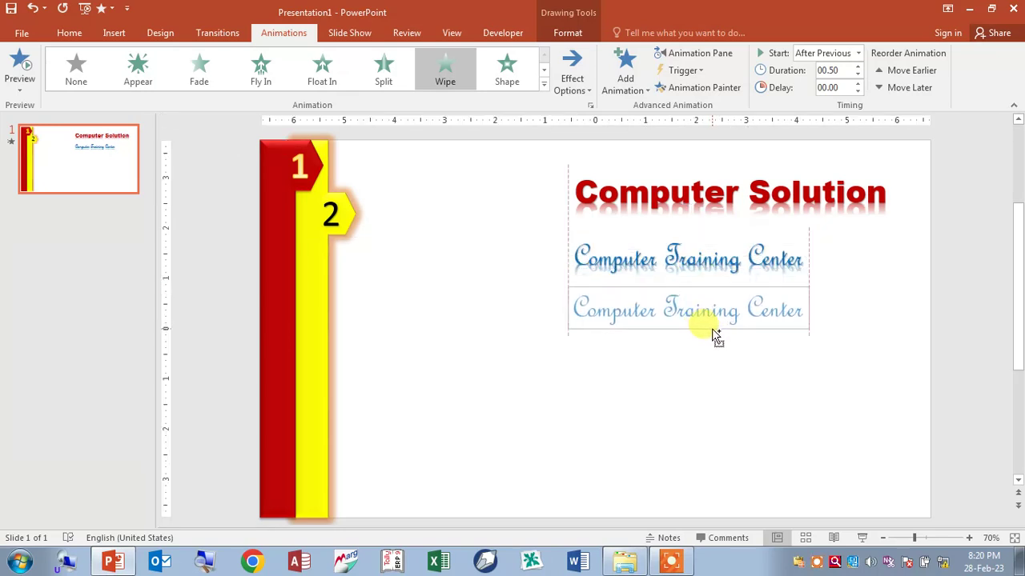
{"action": "left_click_drag", "start_coordinate": [713, 331], "coordinate": [713, 332]}
{"action": "type", "text": "Mali Tola Pakke Basti"}
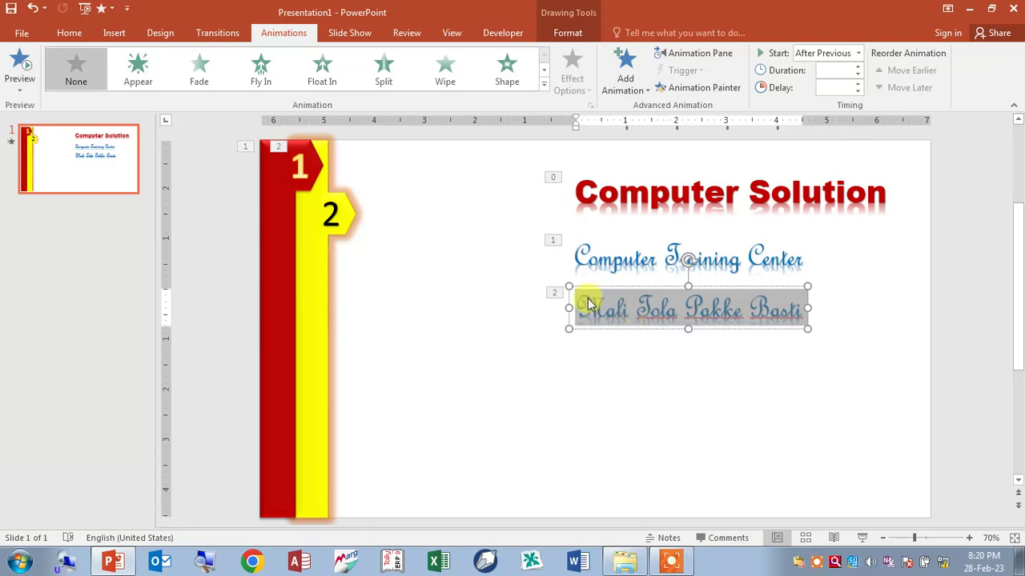
{"action": "left_click", "coordinate": [69, 32]}
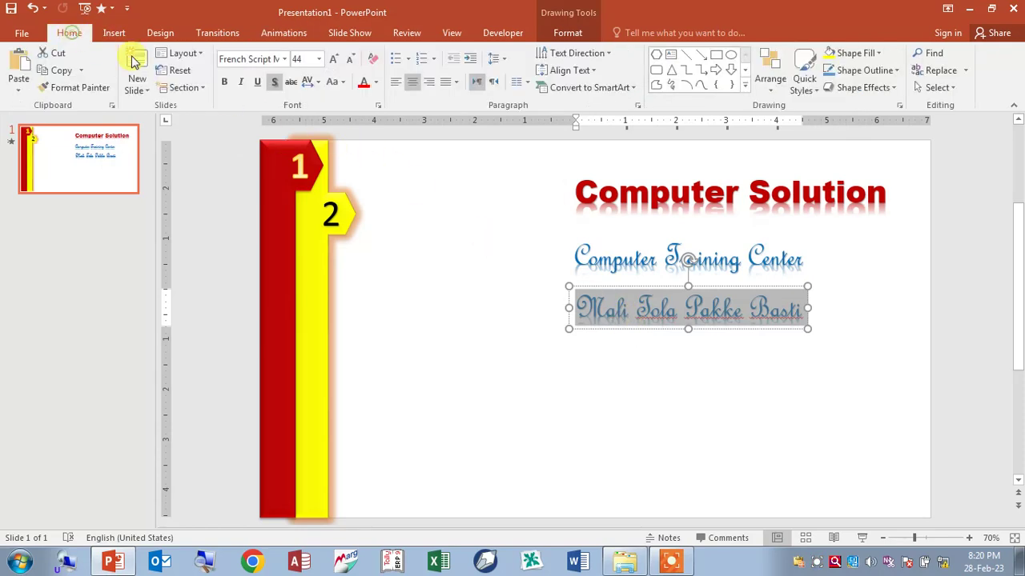
{"action": "left_click", "coordinate": [277, 59]}
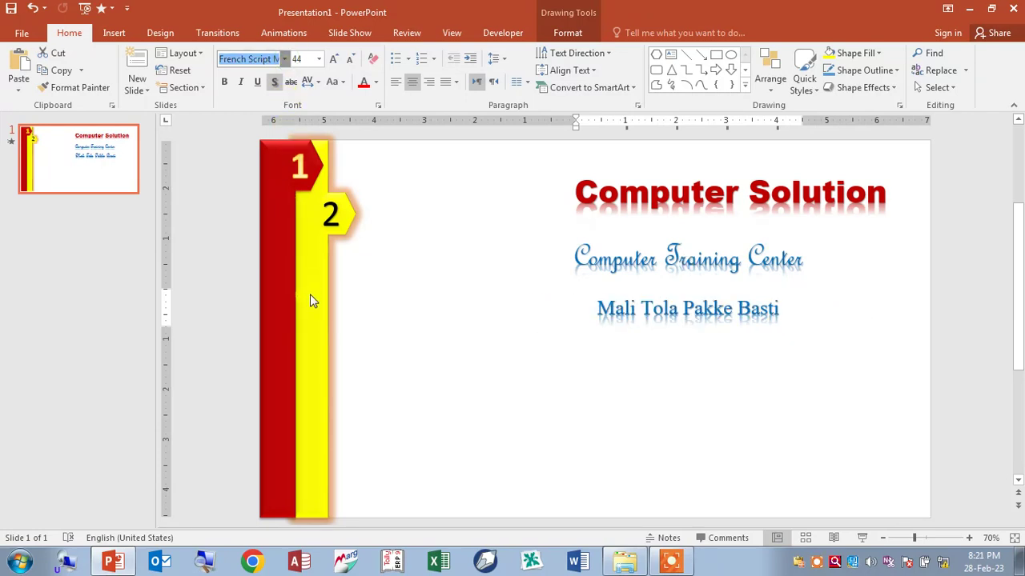
{"action": "key", "text": "Escape"}
{"action": "left_click_drag", "start_coordinate": [635, 332], "coordinate": [613, 328]}
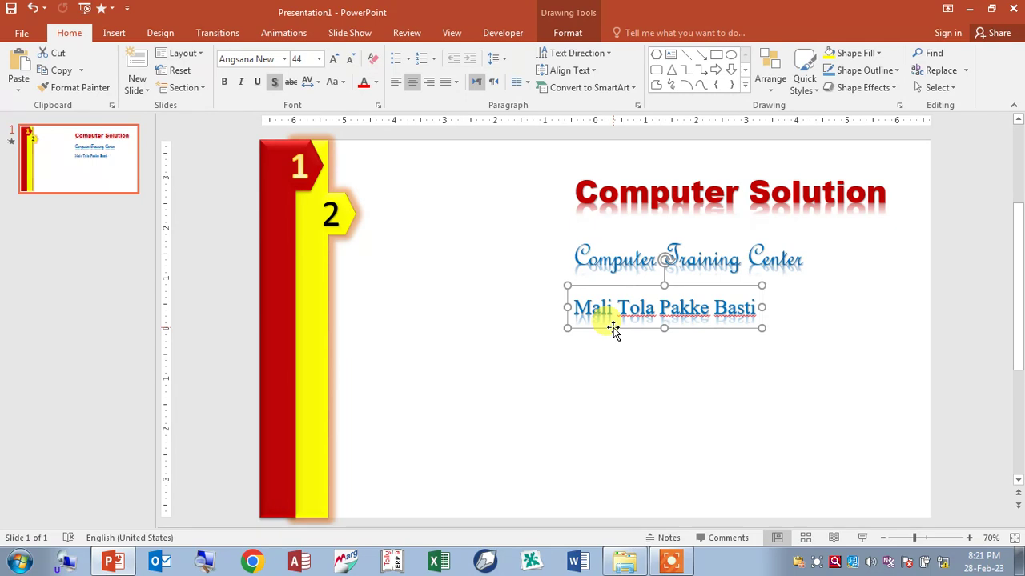
Select the Computer Training Center subtitle, then reselect the address line
{"action": "left_click", "coordinate": [611, 256]}
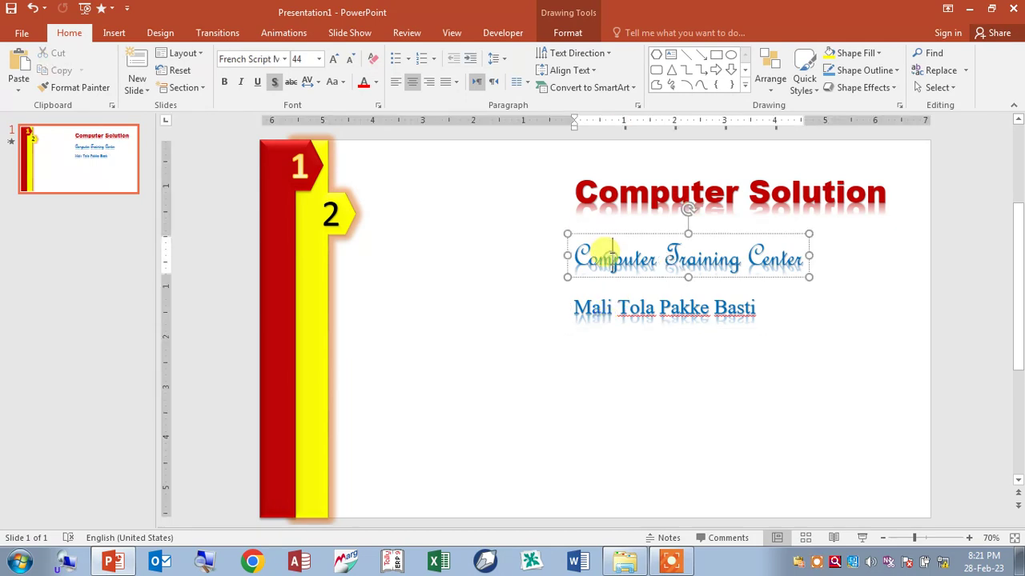
{"action": "left_click", "coordinate": [611, 278]}
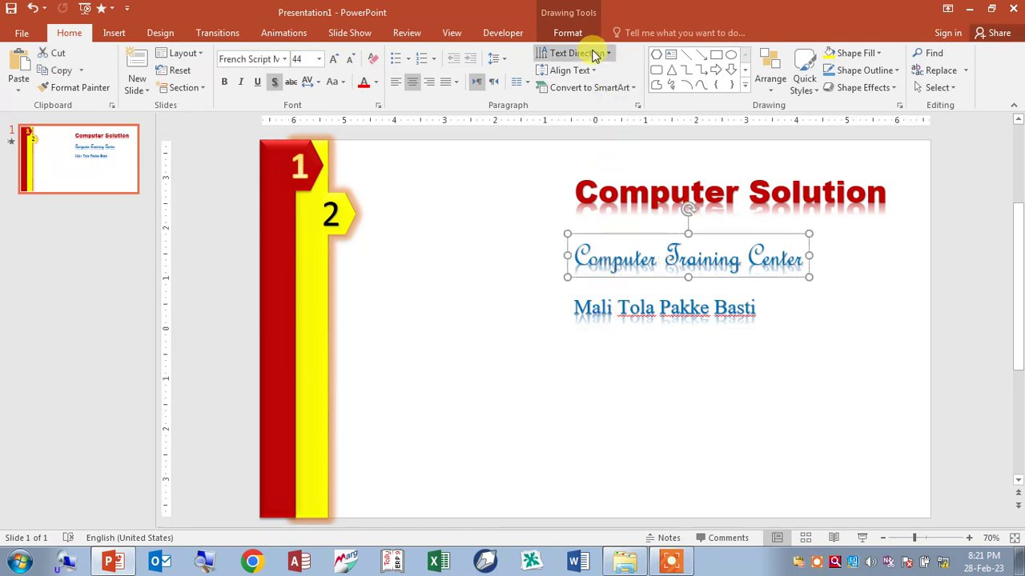
{"action": "left_click", "coordinate": [568, 34]}
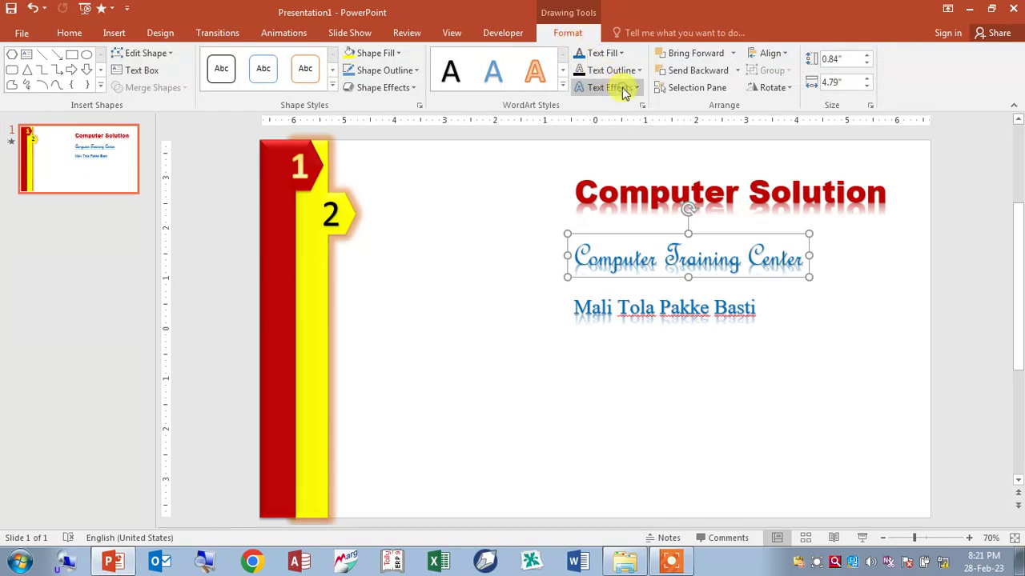
{"action": "left_click", "coordinate": [705, 164]}
{"action": "key", "text": "Tab"}
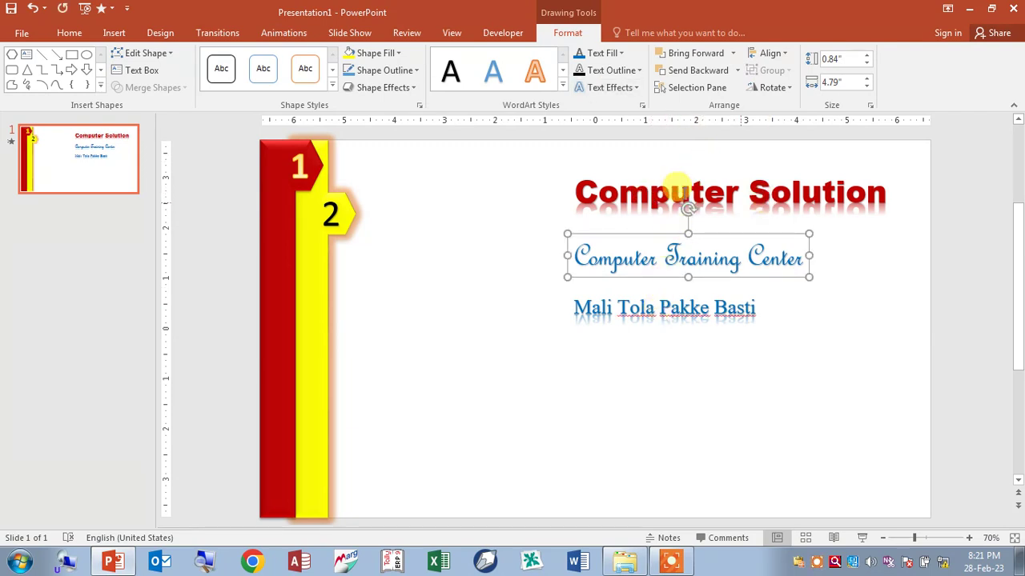
{"action": "left_click", "coordinate": [633, 310]}
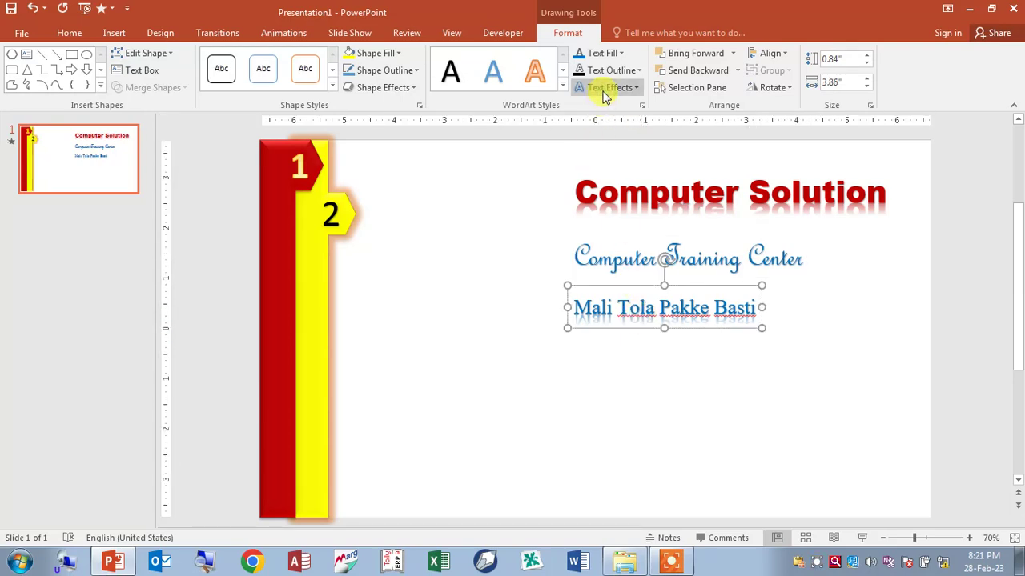
{"action": "left_click", "coordinate": [708, 167]}
{"action": "left_click", "coordinate": [679, 288]}
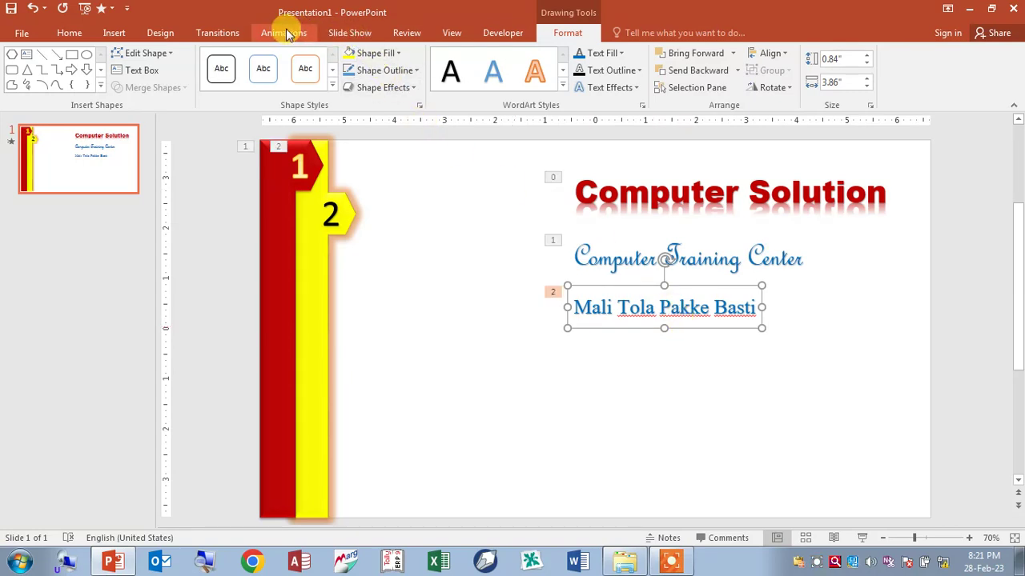
Give the address line a Wipe entrance starting After Previous, then preview it in the slide show
{"action": "left_click", "coordinate": [276, 32]}
{"action": "left_click", "coordinate": [436, 75]}
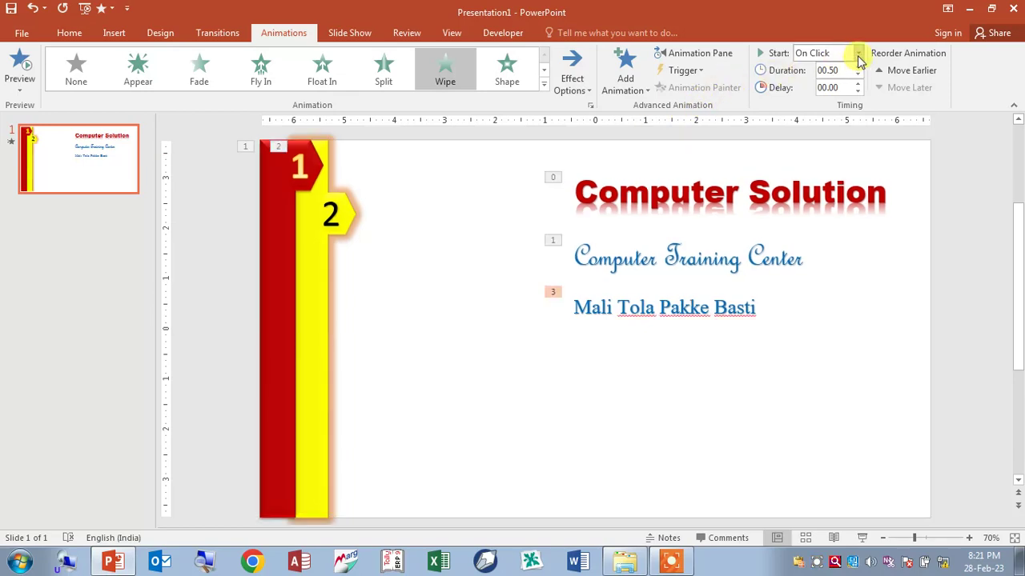
{"action": "left_click", "coordinate": [832, 105]}
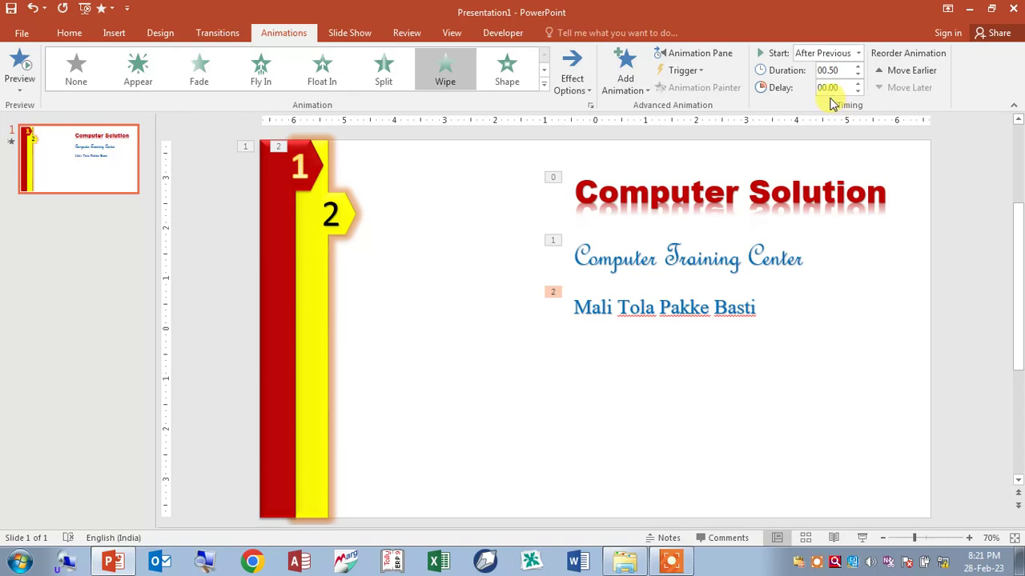
{"action": "key", "text": "F5"}
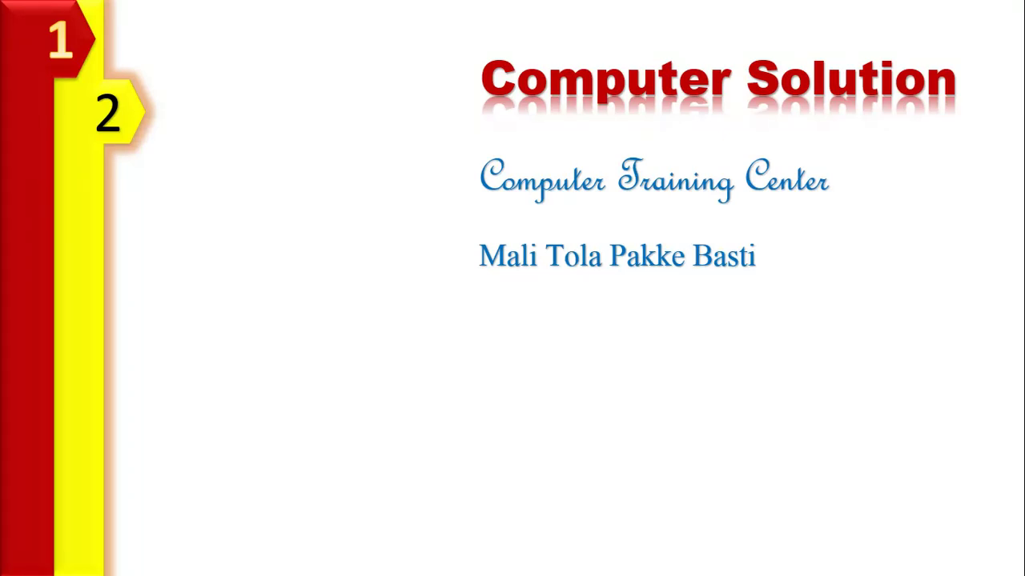
{"action": "key", "text": "Escape"}
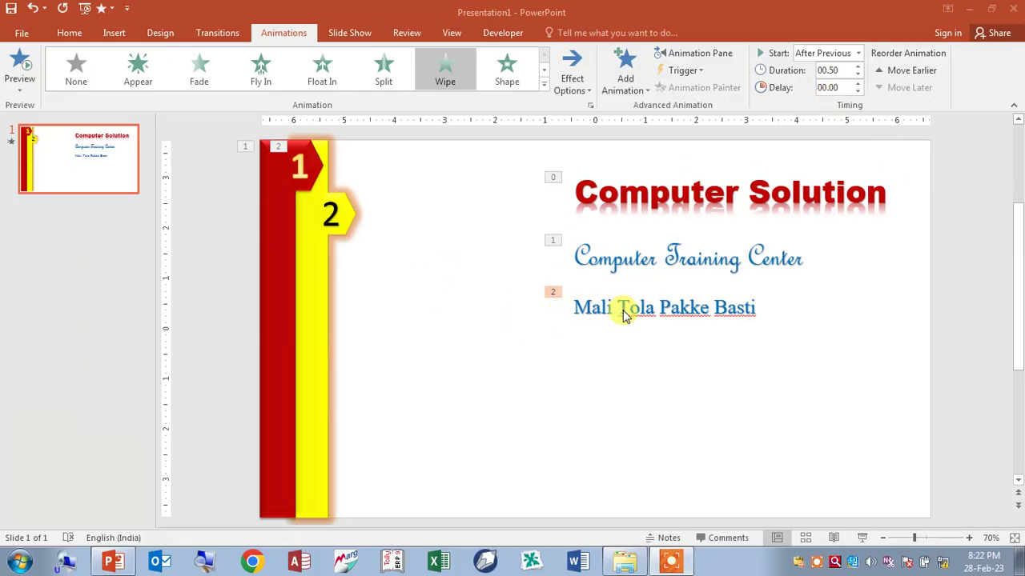
Reduce the address line to 40 pt and nudge it left to align under the subtitle
{"action": "left_click", "coordinate": [623, 308]}
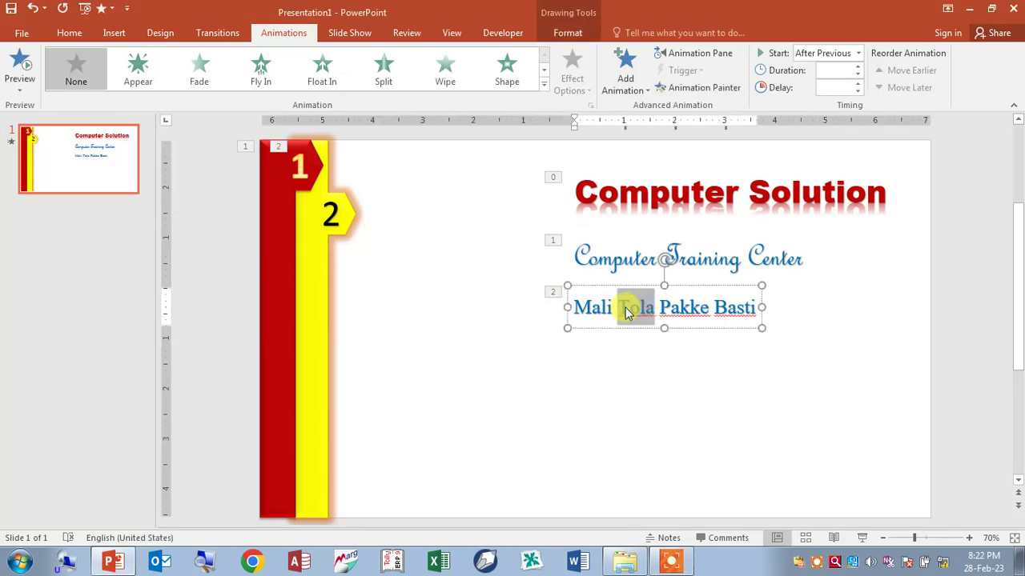
{"action": "triple_click", "coordinate": [626, 308]}
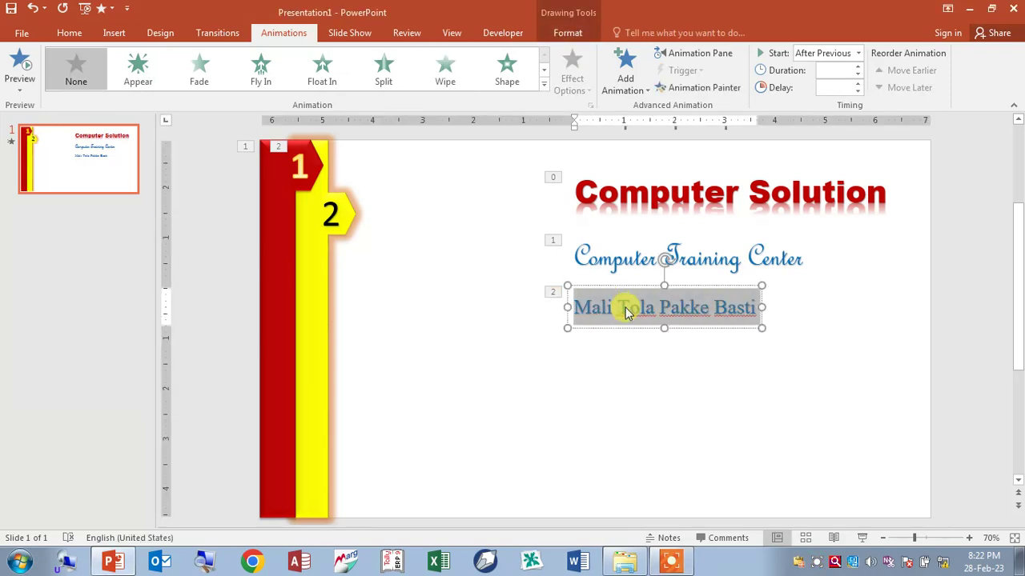
{"action": "left_click", "coordinate": [71, 34]}
{"action": "left_click", "coordinate": [350, 60]}
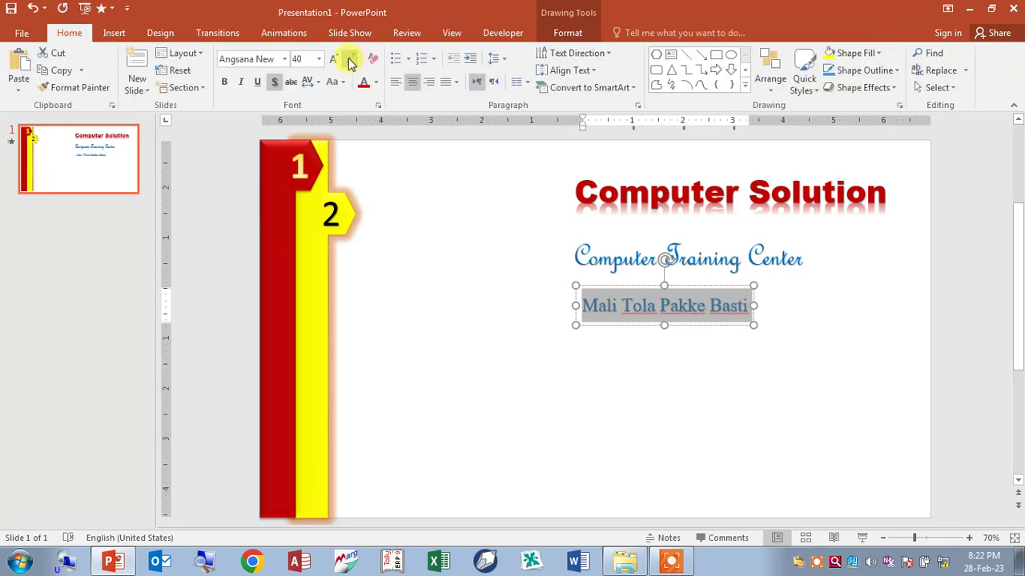
{"action": "left_click_drag", "start_coordinate": [622, 327], "coordinate": [614, 327]}
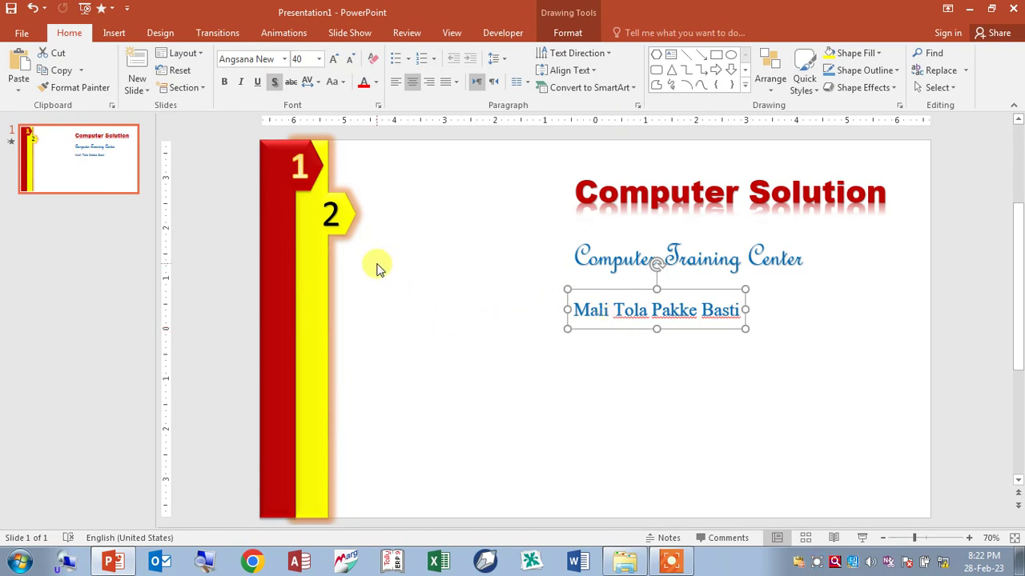
{"action": "left_click", "coordinate": [112, 33]}
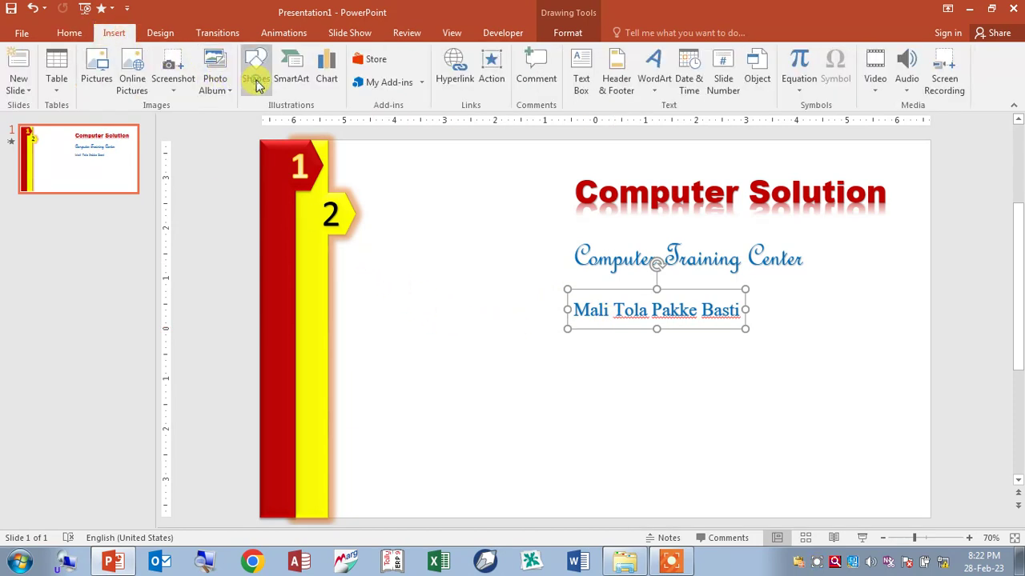
Draw a full-height 7.5" blue rectangle beside the yellow bar, plus a hexagon on its right edge
{"action": "left_click", "coordinate": [300, 120]}
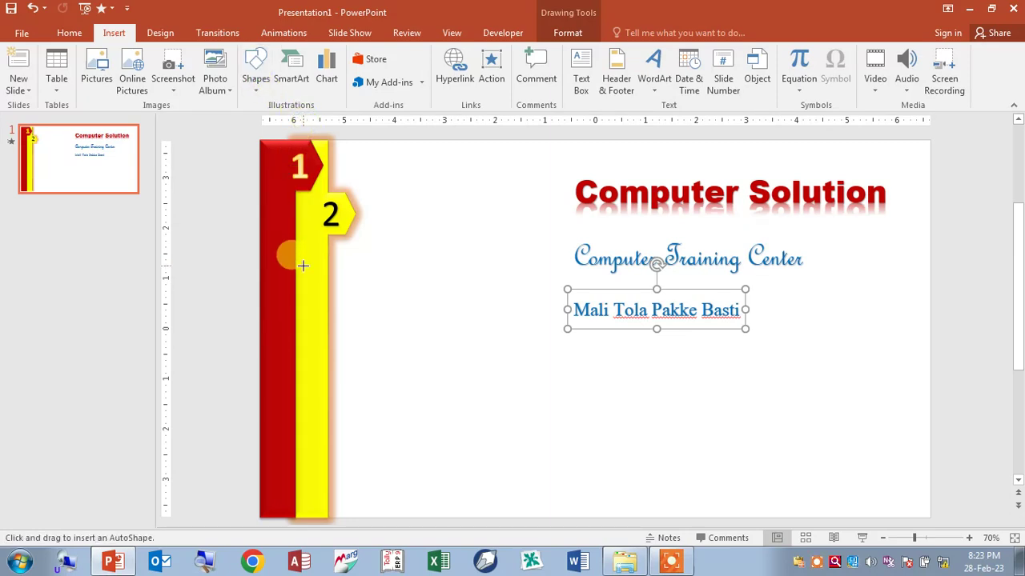
{"action": "left_click_drag", "start_coordinate": [262, 227], "coordinate": [292, 278]}
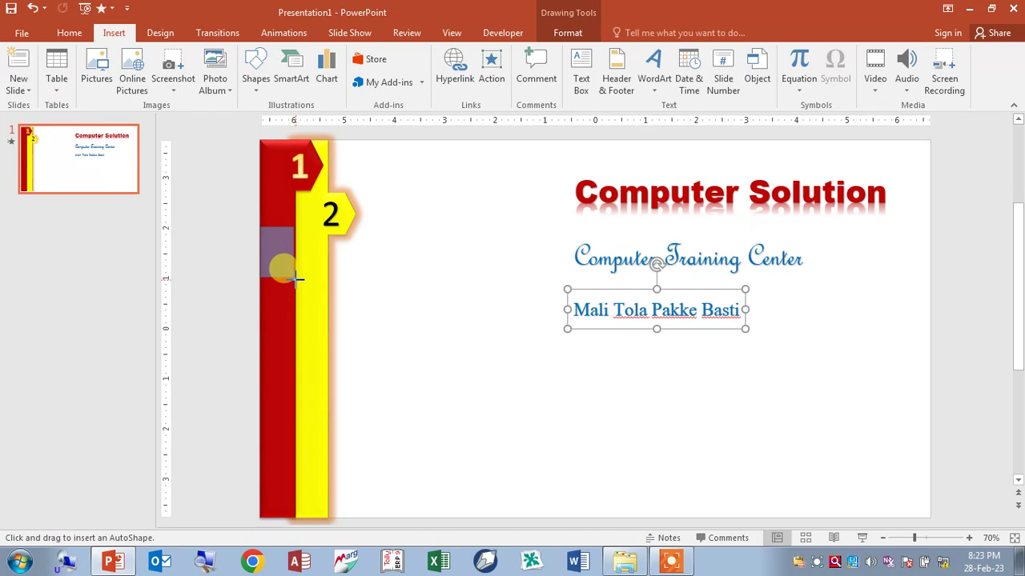
{"action": "left_click_drag", "start_coordinate": [292, 278], "coordinate": [284, 517]}
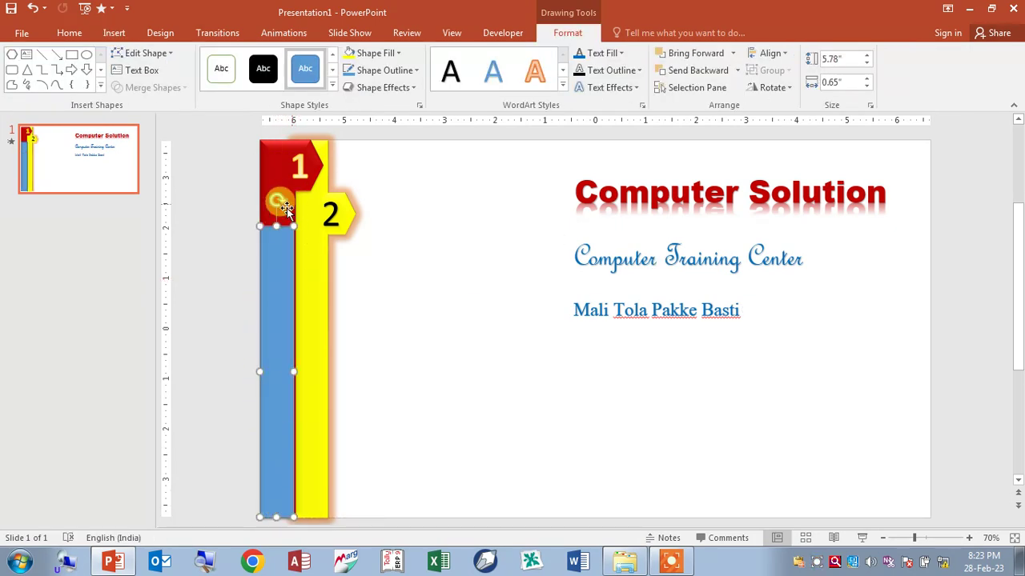
{"action": "left_click_drag", "start_coordinate": [275, 227], "coordinate": [275, 140]}
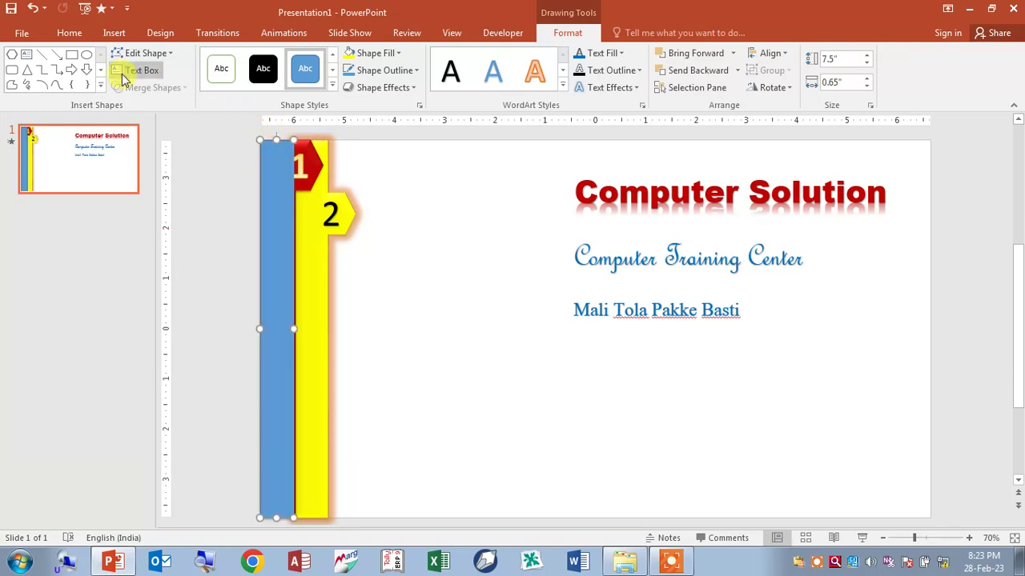
{"action": "left_click", "coordinate": [112, 33]}
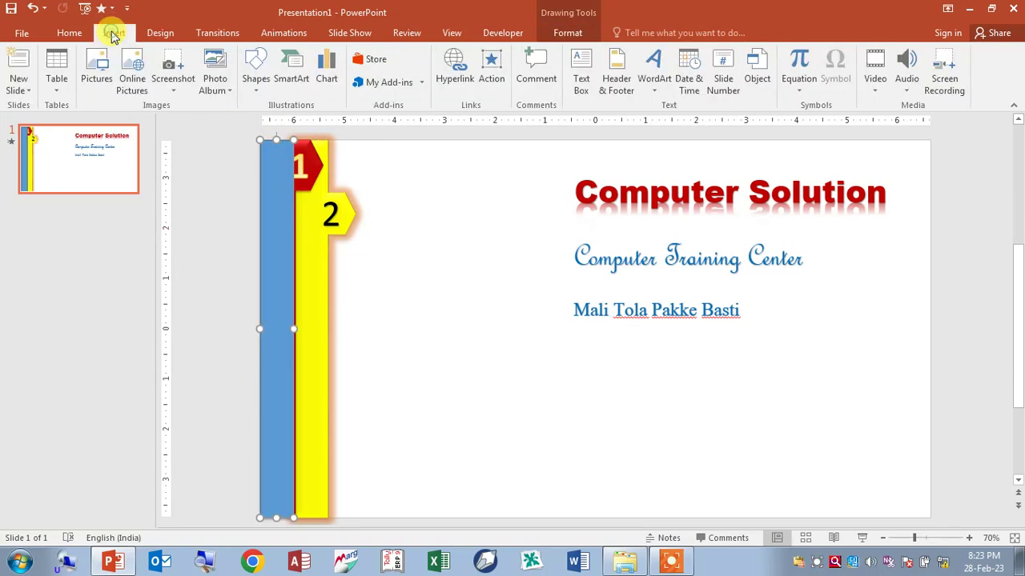
{"action": "mouse_move", "coordinate": [273, 257]}
{"action": "left_mouse_down"}
{"action": "mouse_move", "coordinate": [358, 257]}
{"action": "mouse_move", "coordinate": [346, 261]}
{"action": "left_mouse_up"}
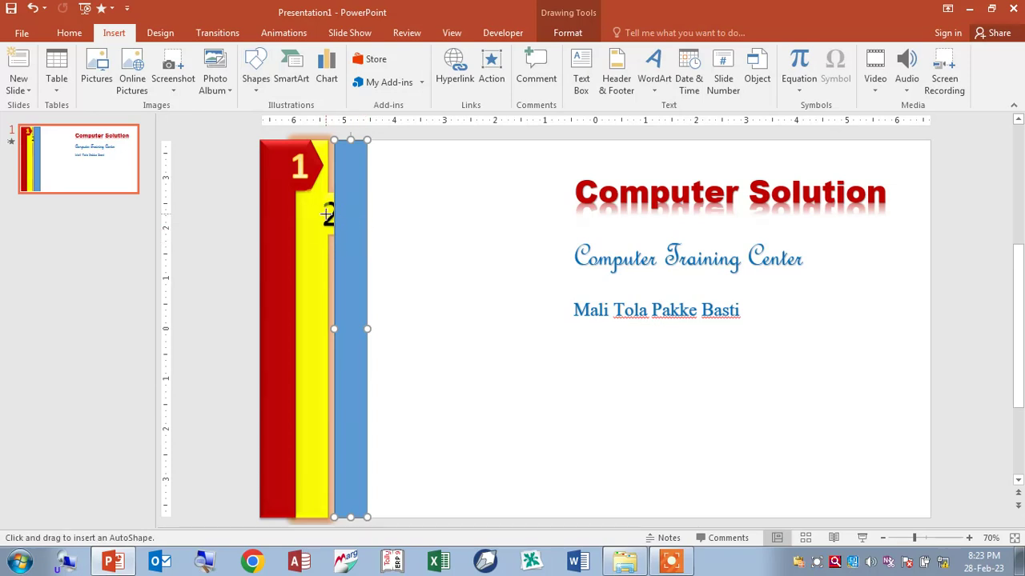
{"action": "mouse_move", "coordinate": [332, 236]}
{"action": "left_mouse_down"}
{"action": "mouse_move", "coordinate": [393, 267]}
{"action": "mouse_move", "coordinate": [395, 285]}
{"action": "left_mouse_up"}
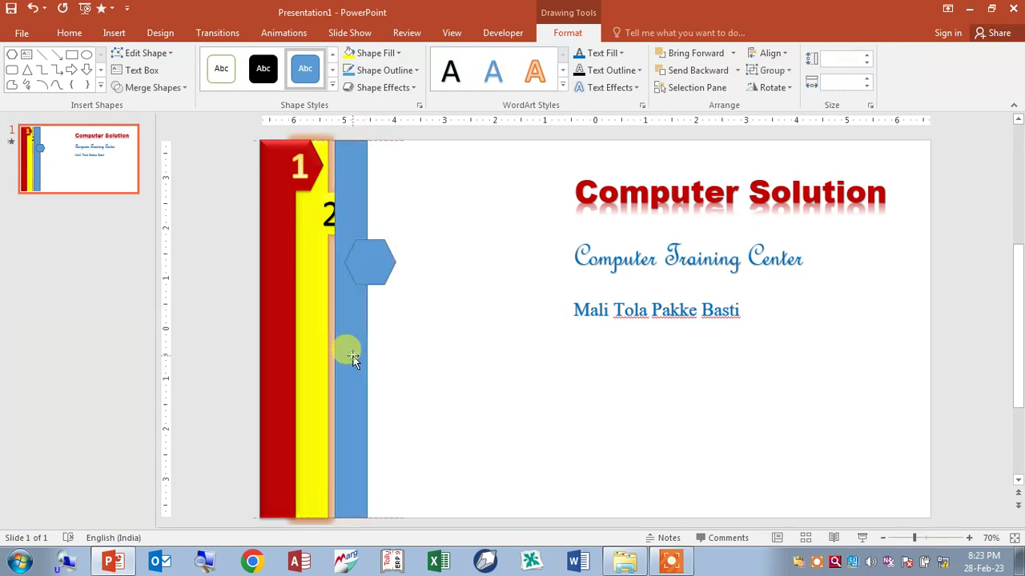
Union the hexagon with the blue bar into one 7.5" × 1.22" tabbed shape
{"action": "left_click", "coordinate": [352, 358], "text": "shift"}
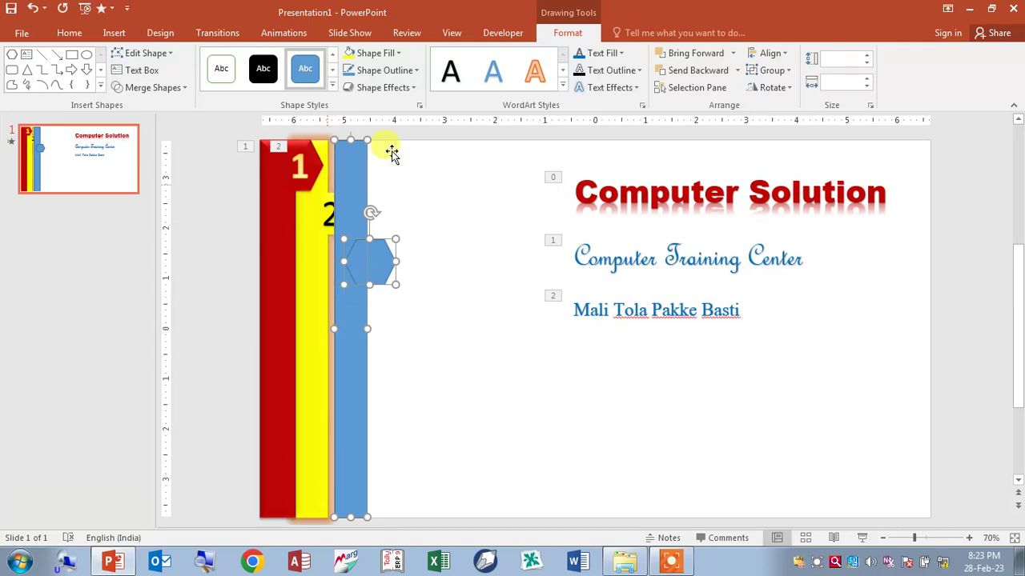
{"action": "left_click", "coordinate": [178, 88]}
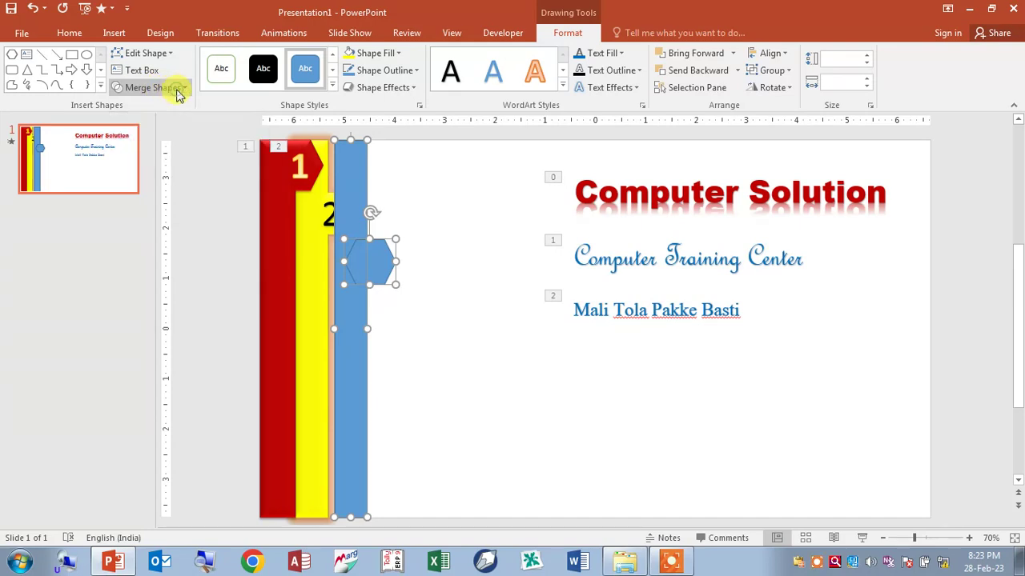
{"action": "left_click", "coordinate": [138, 105]}
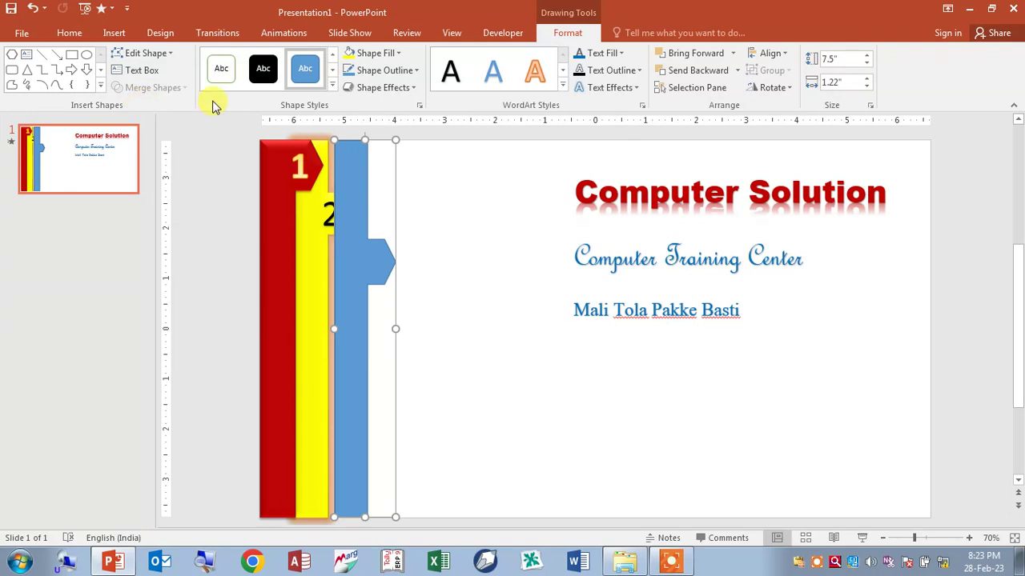
Fill the tabbed bar dark navy and give it a bevel and a glow effect
{"action": "left_click", "coordinate": [387, 55]}
{"action": "left_click", "coordinate": [411, 164]}
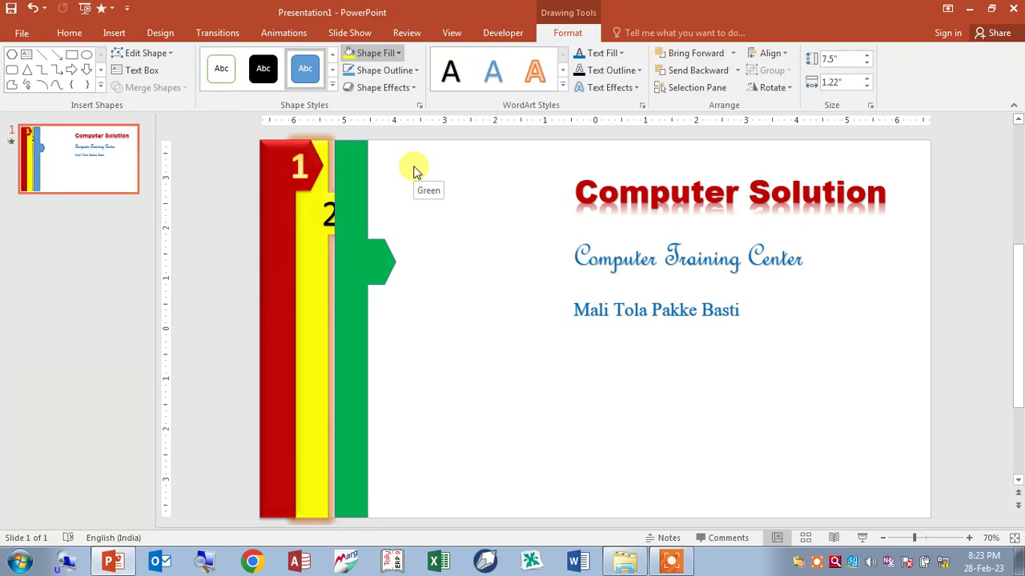
{"action": "key", "text": "ctrl+z"}
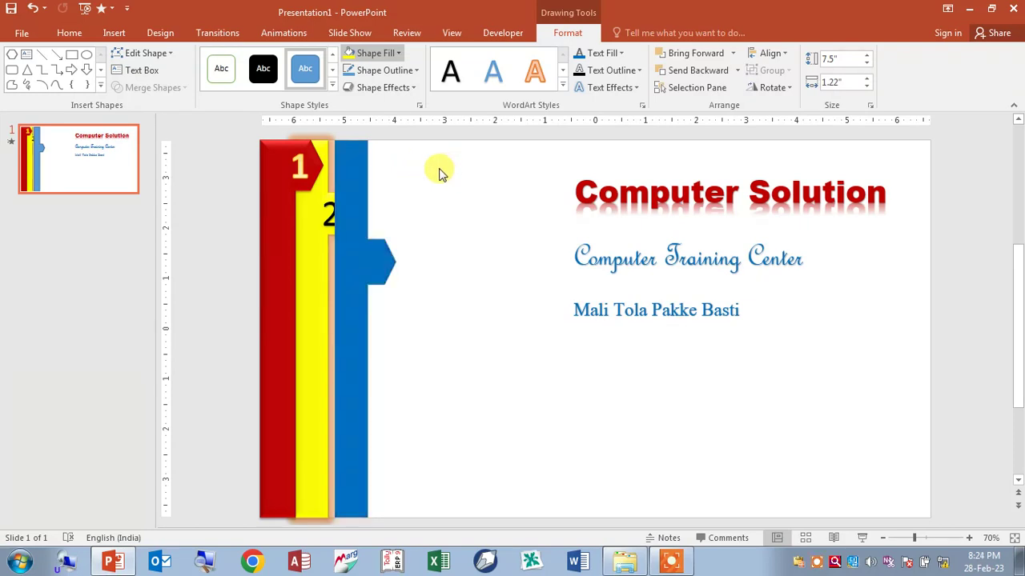
{"action": "key", "text": "ctrl+z"}
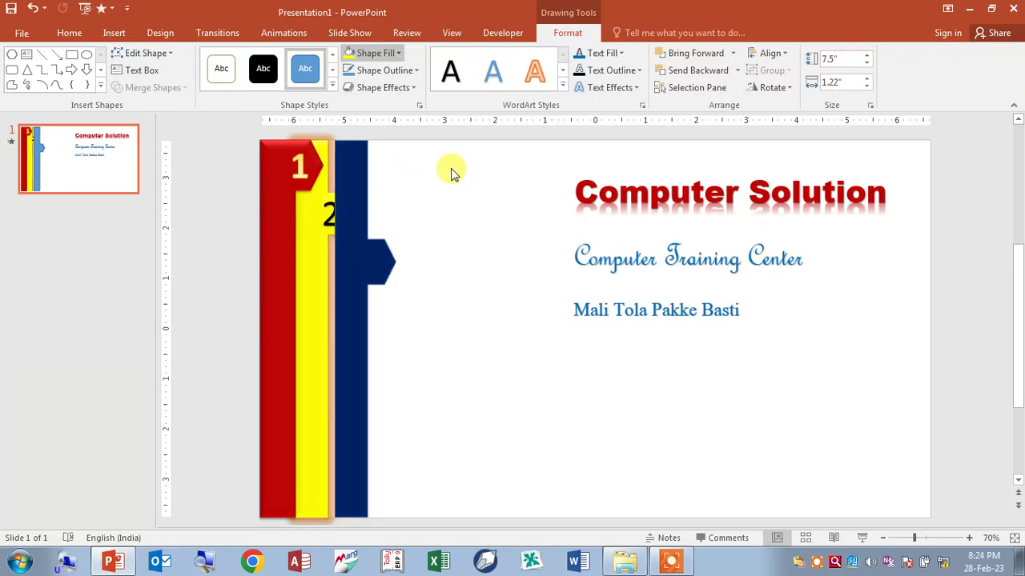
{"action": "left_click", "coordinate": [450, 172]}
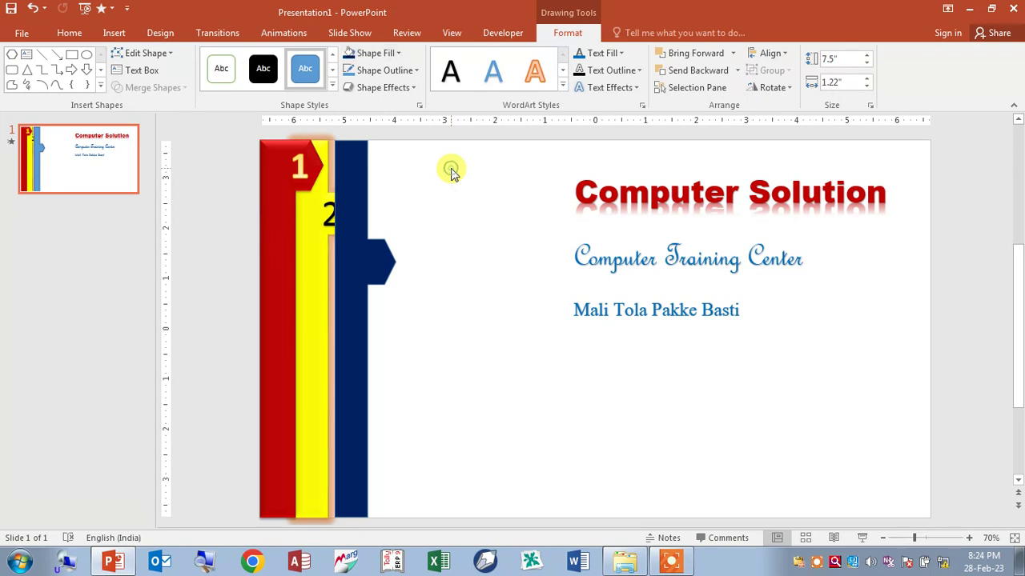
{"action": "left_click", "coordinate": [398, 92]}
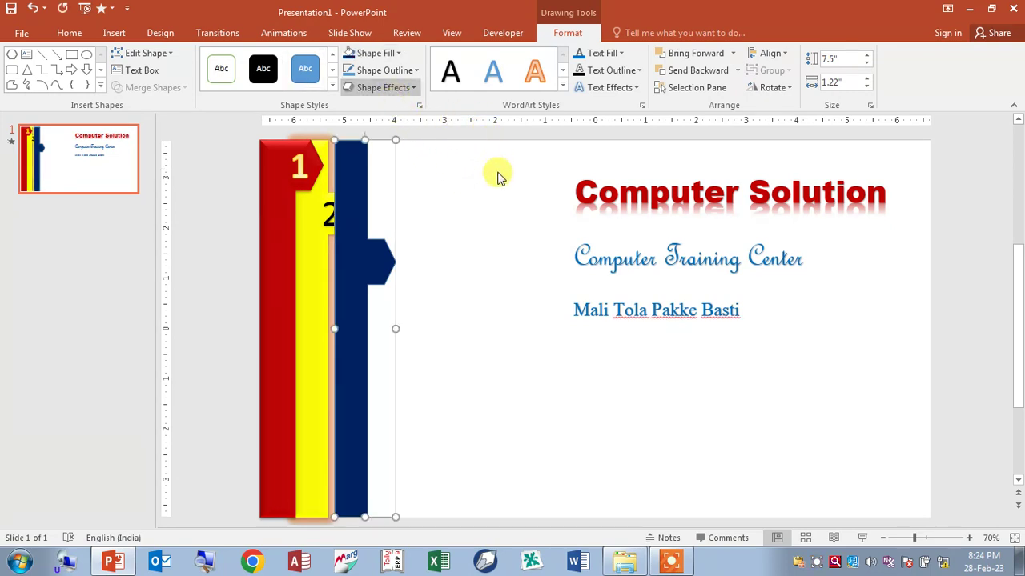
{"action": "left_click", "coordinate": [507, 200]}
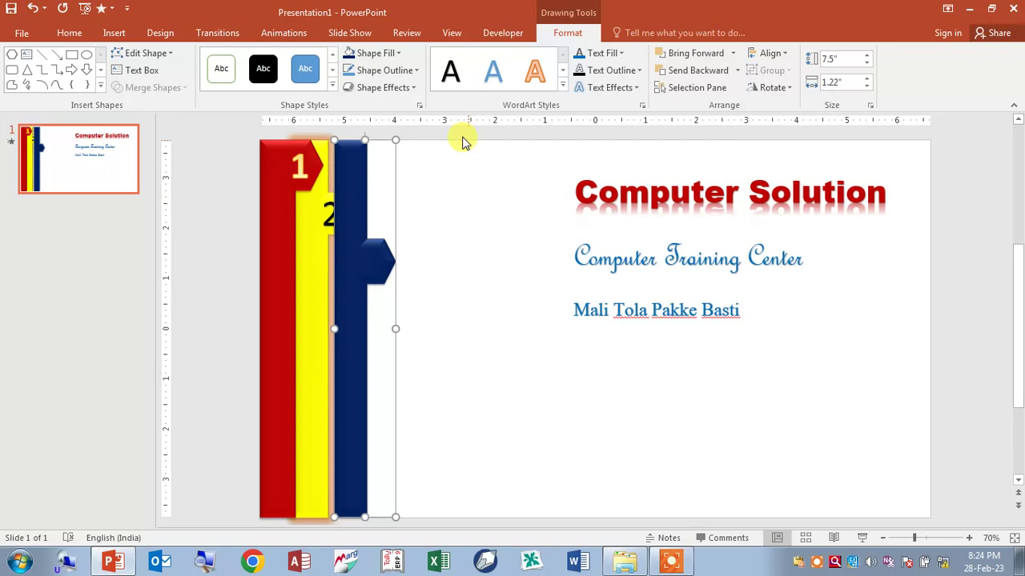
{"action": "left_click", "coordinate": [394, 93]}
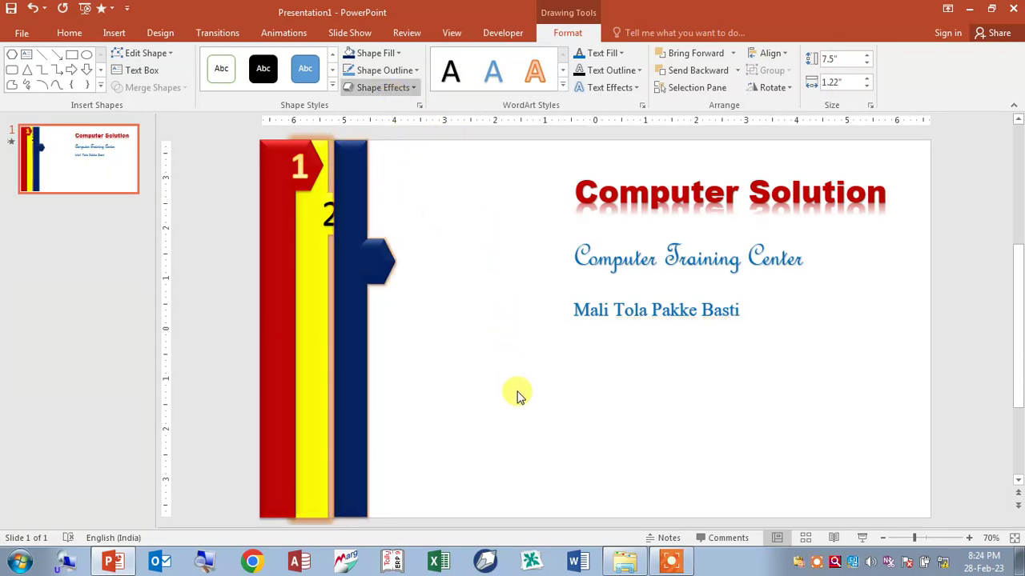
{"action": "left_click", "coordinate": [594, 425]}
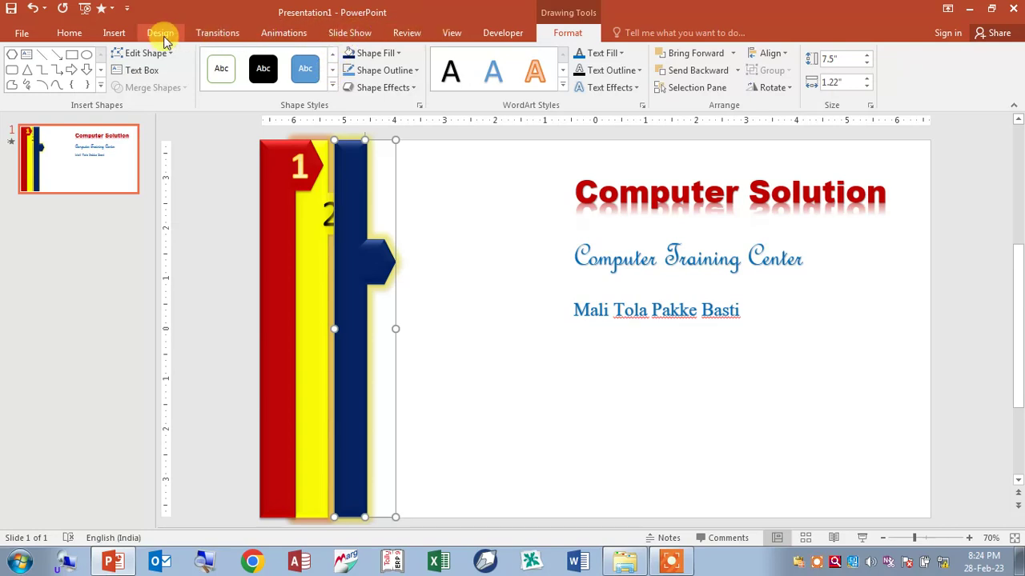
Place a gold gradient WordArt '3' on the navy bar's tab
{"action": "left_click", "coordinate": [113, 34]}
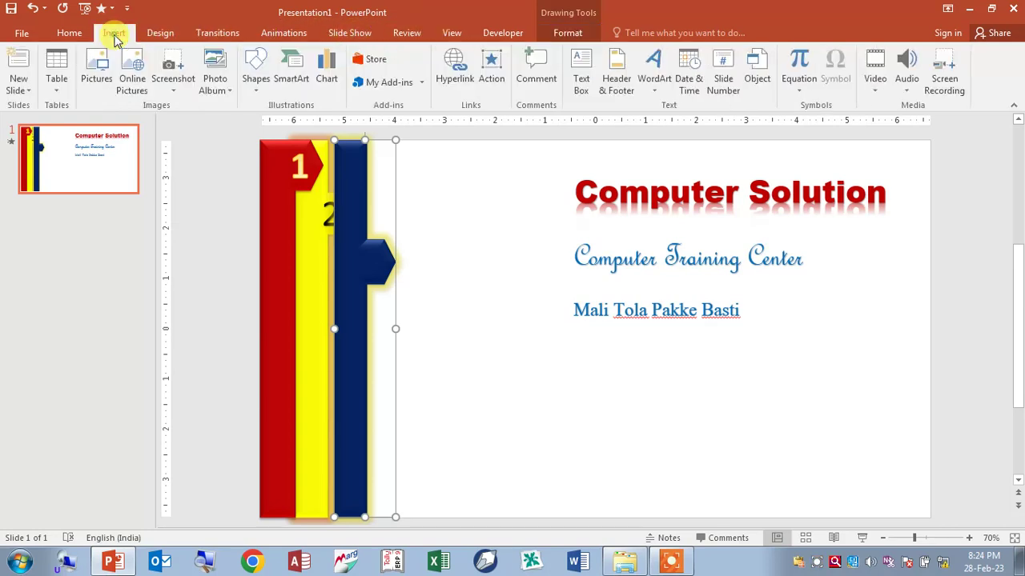
{"action": "left_click", "coordinate": [663, 82]}
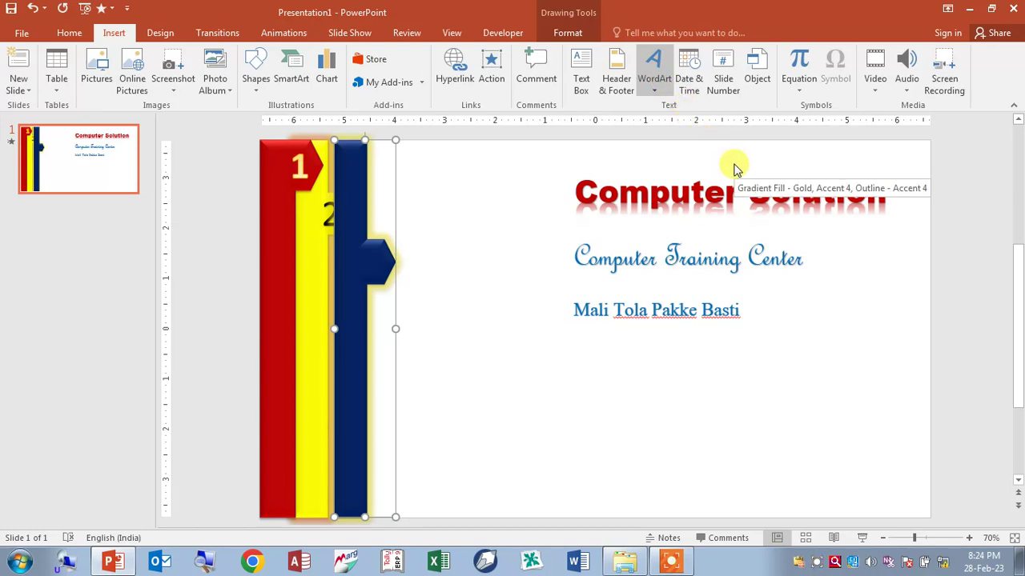
{"action": "left_click", "coordinate": [733, 165]}
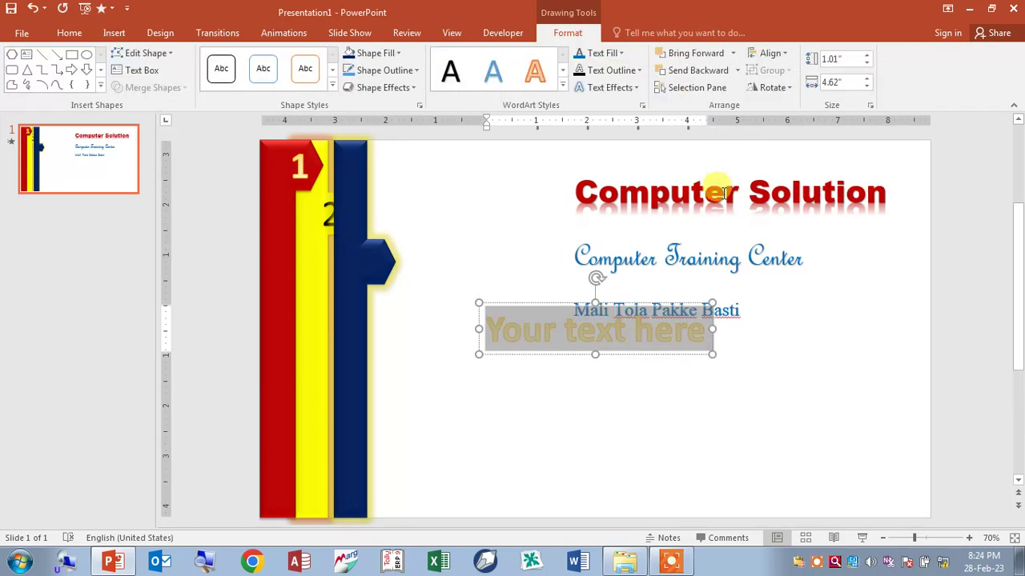
{"action": "type", "text": "3"}
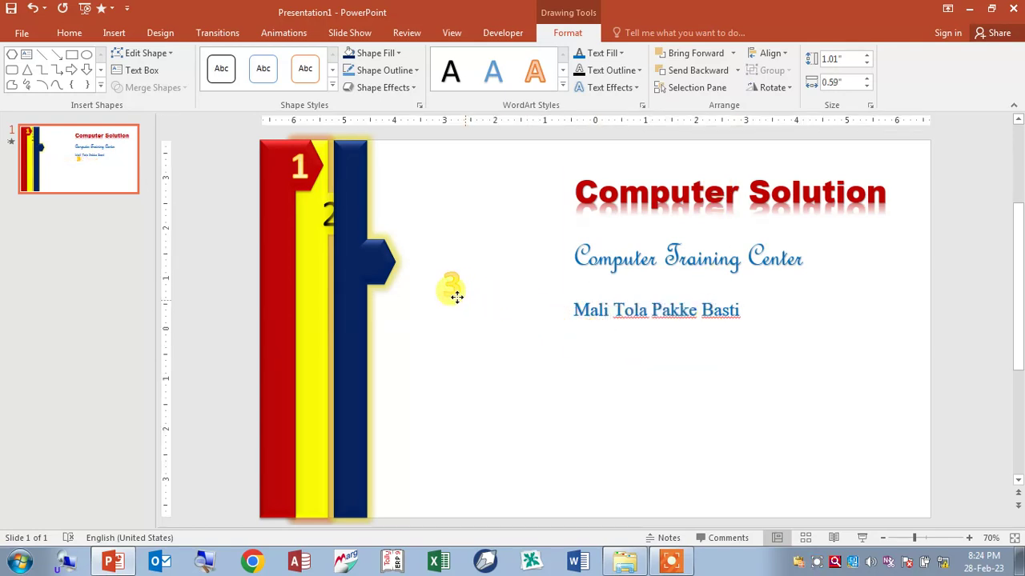
{"action": "left_click_drag", "start_coordinate": [607, 344], "coordinate": [386, 278]}
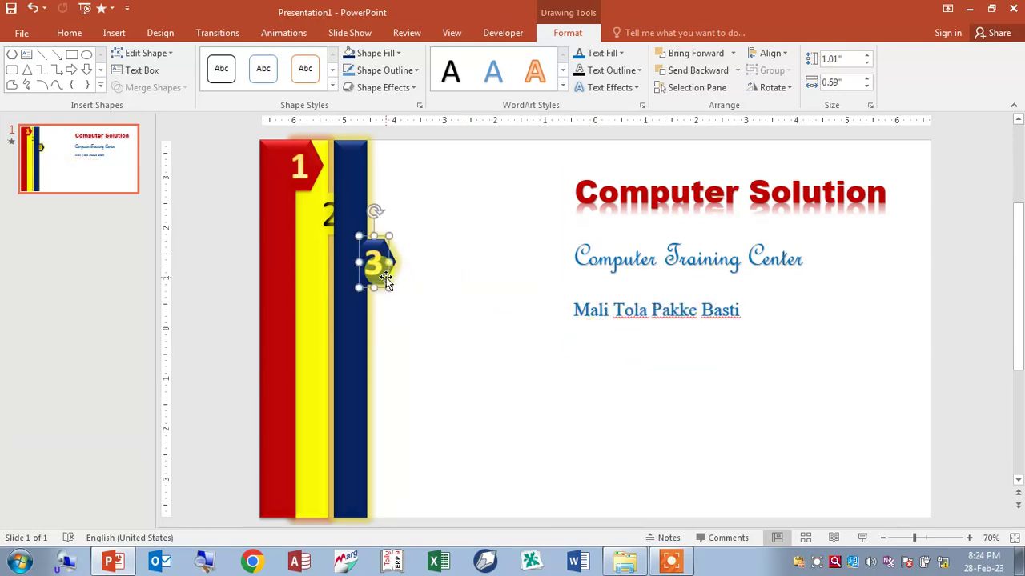
Group the 3 with the navy bar and send the group behind the 2 tab
{"action": "left_click", "coordinate": [358, 353], "text": "shift"}
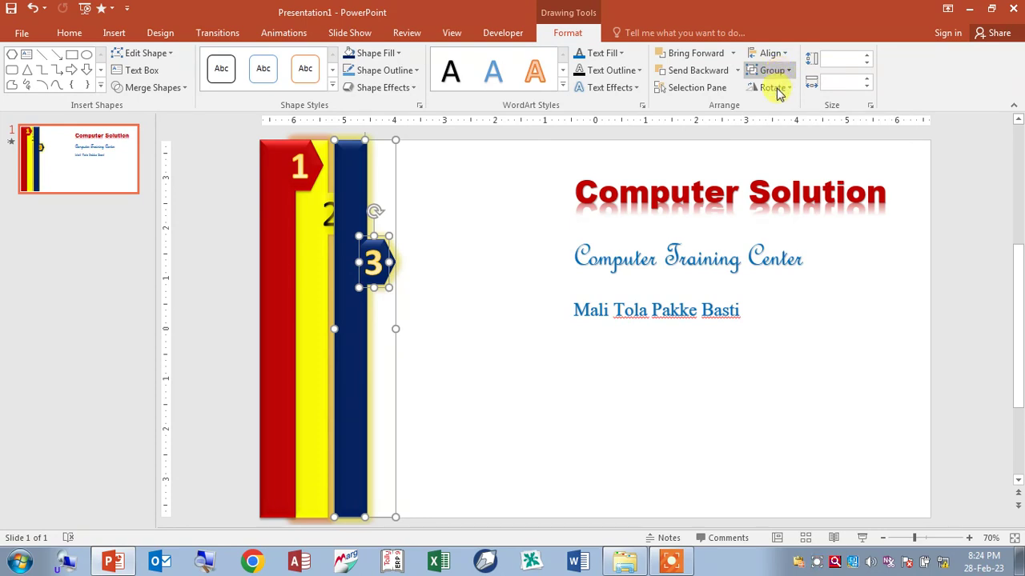
{"action": "key", "text": "ctrl+g"}
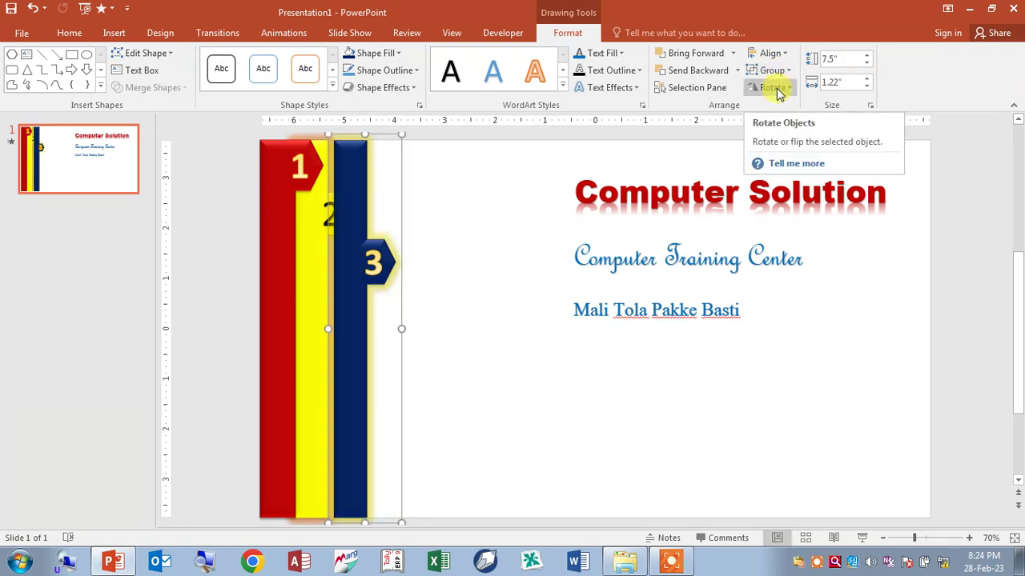
{"action": "left_click", "coordinate": [700, 73]}
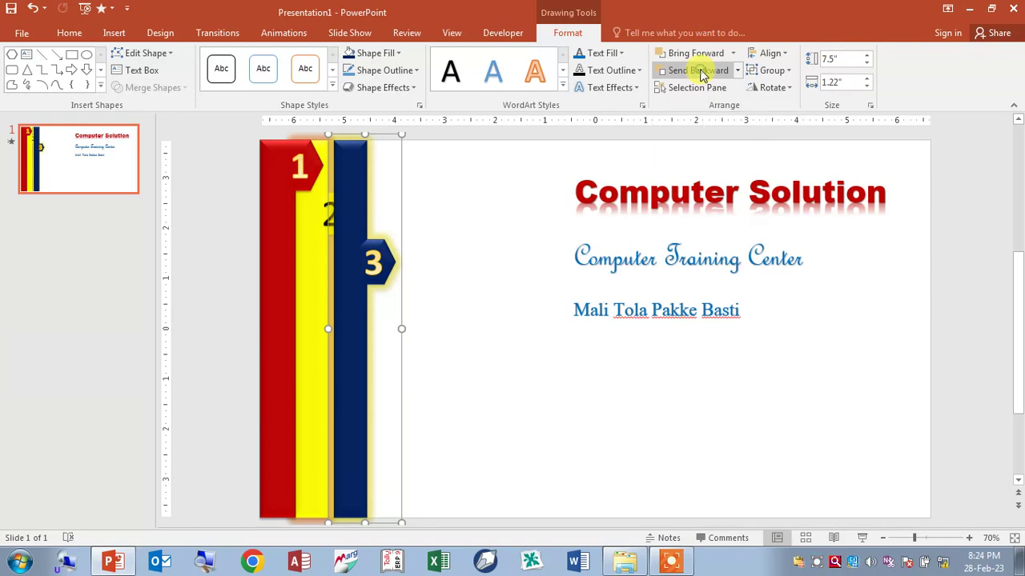
{"action": "left_click", "coordinate": [701, 74]}
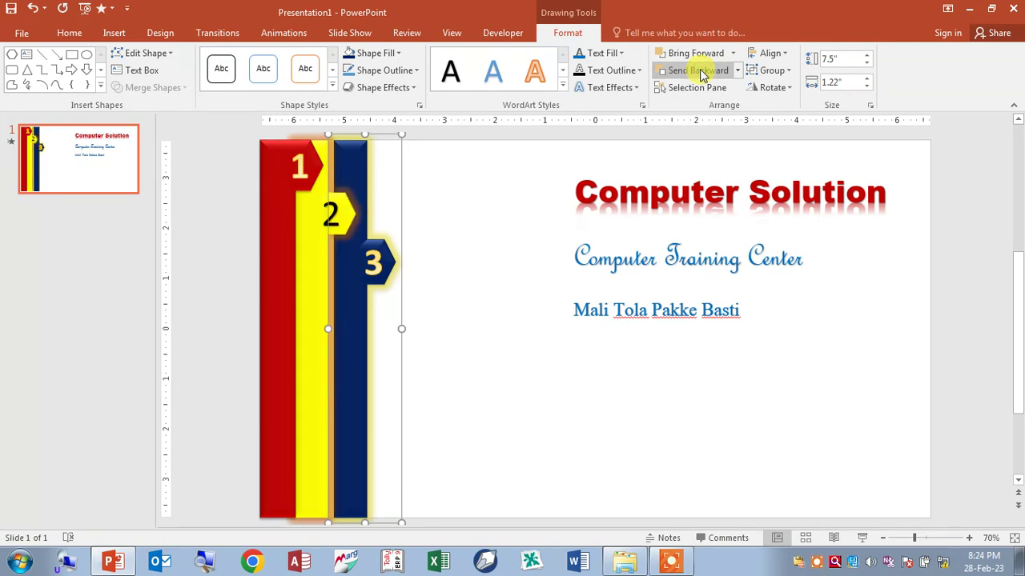
Give the navy '3' bar a Wipe entrance from the left lasting 01.25
{"action": "left_click", "coordinate": [285, 33]}
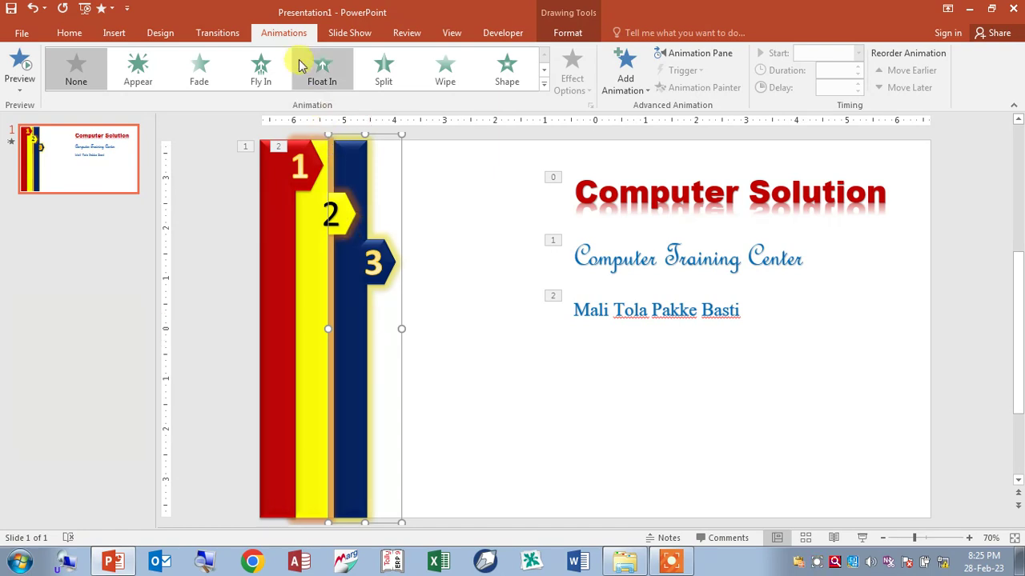
{"action": "left_click", "coordinate": [544, 84]}
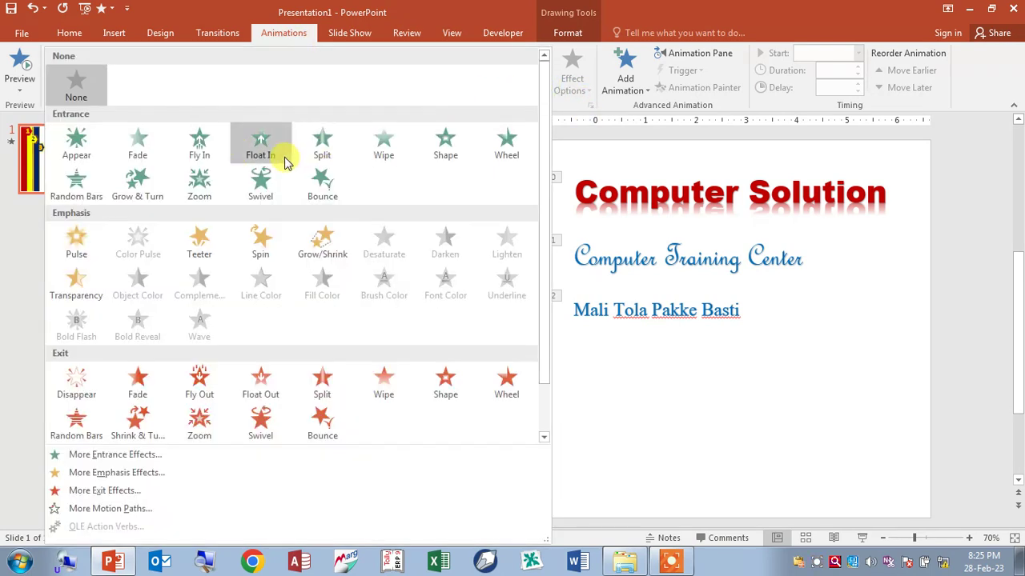
{"action": "left_click", "coordinate": [384, 148]}
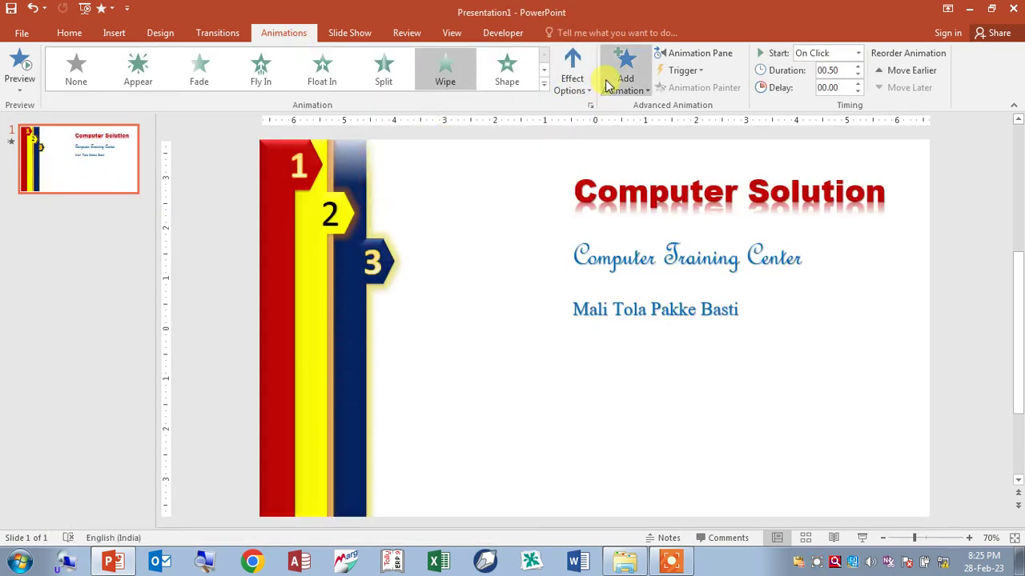
{"action": "left_click", "coordinate": [565, 86]}
{"action": "left_click", "coordinate": [571, 167]}
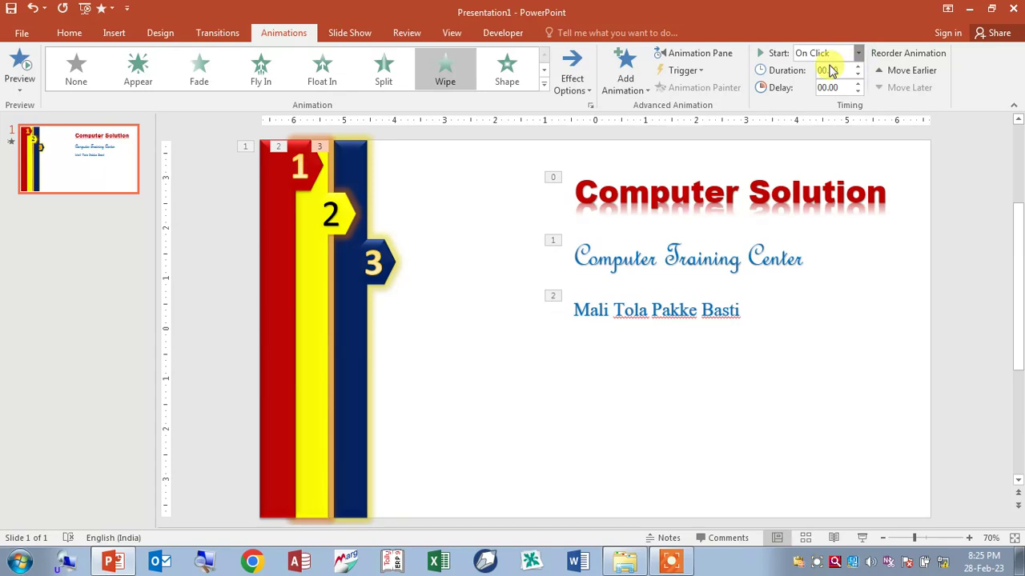
{"action": "left_click", "coordinate": [857, 67]}
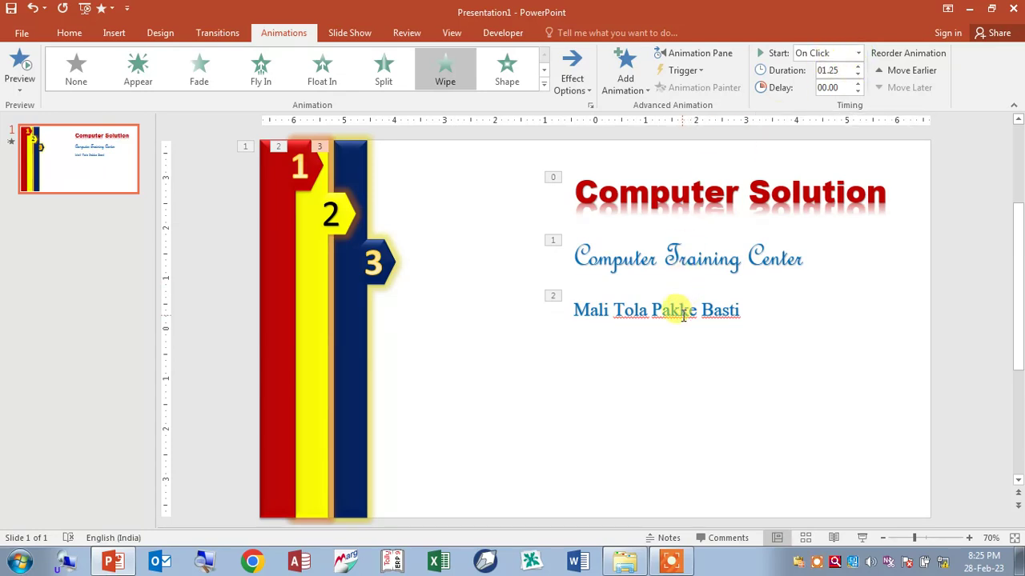
{"action": "left_click", "coordinate": [638, 322]}
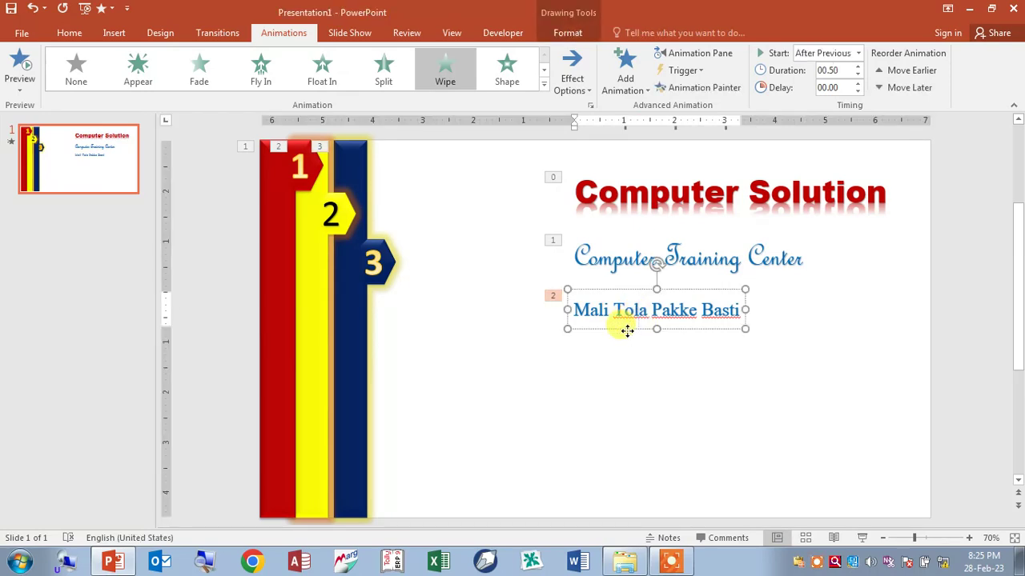
Copy the Mali Tola Pakke Basti line below itself, retype it 'CCA, DCA, Tally Etc', and align it
{"action": "left_click_drag", "start_coordinate": [627, 330], "coordinate": [629, 383]}
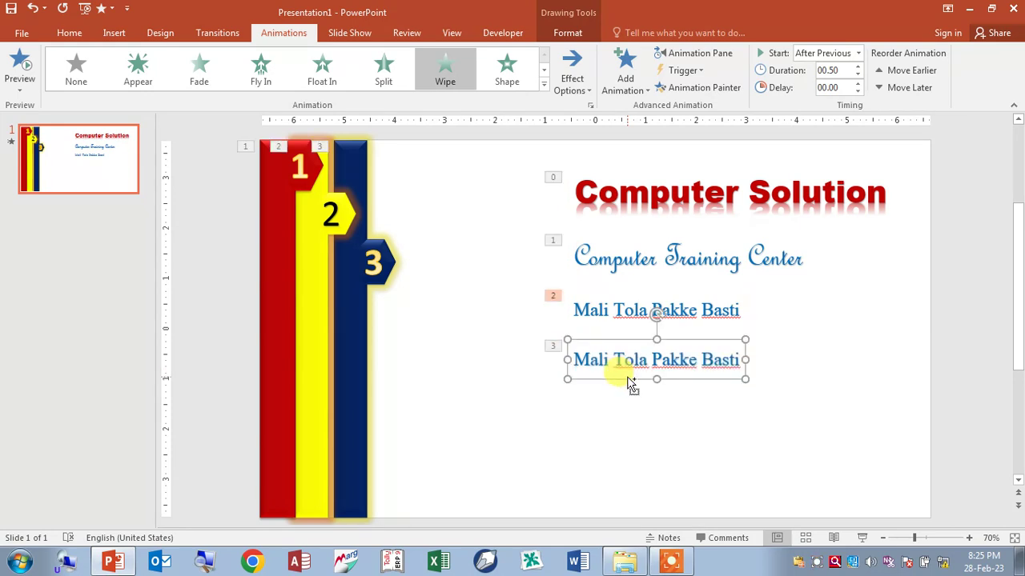
{"action": "left_click", "coordinate": [622, 390]}
{"action": "left_click", "coordinate": [643, 357]}
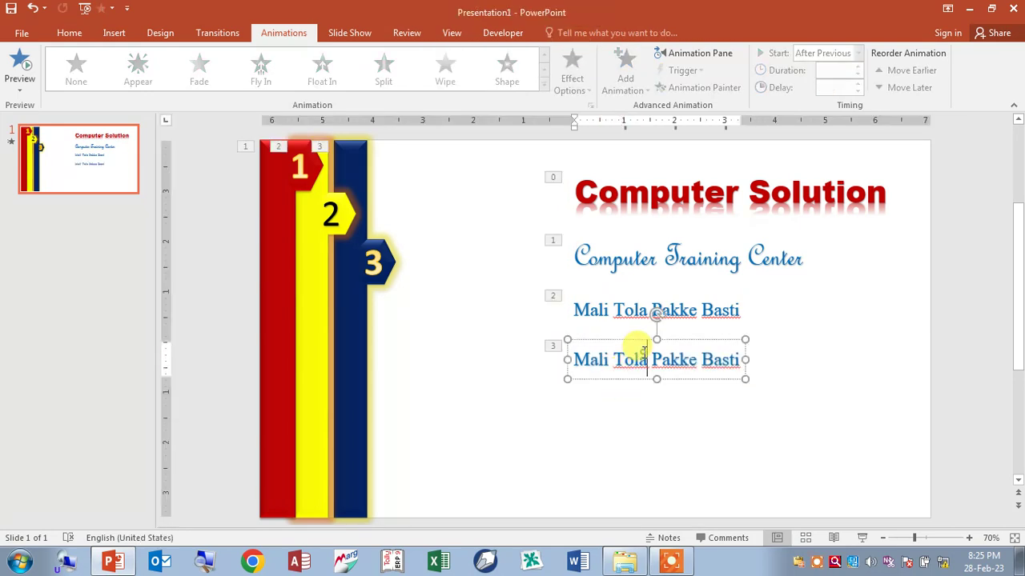
{"action": "triple_click", "coordinate": [642, 355]}
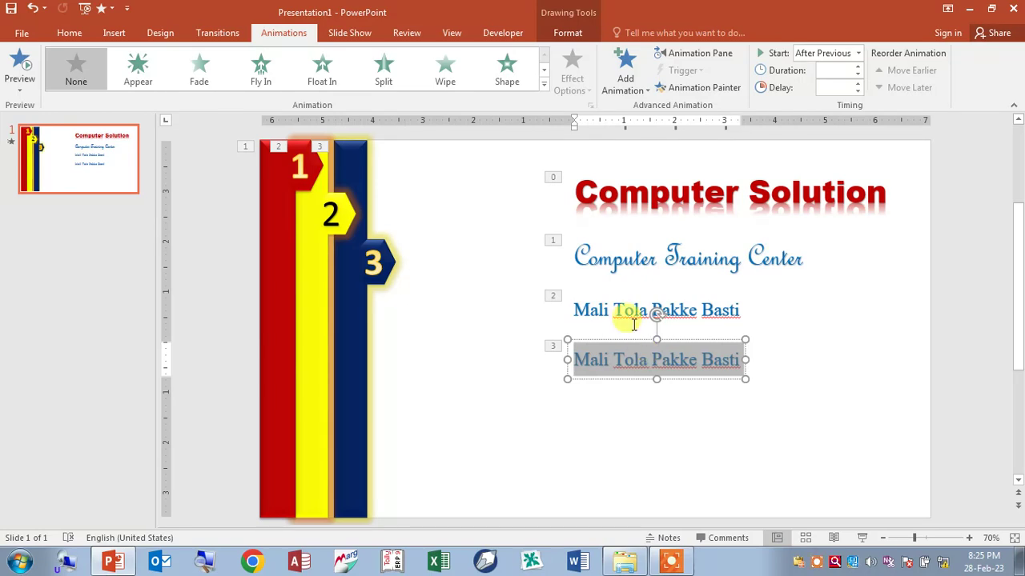
{"action": "type", "text": "CC"}
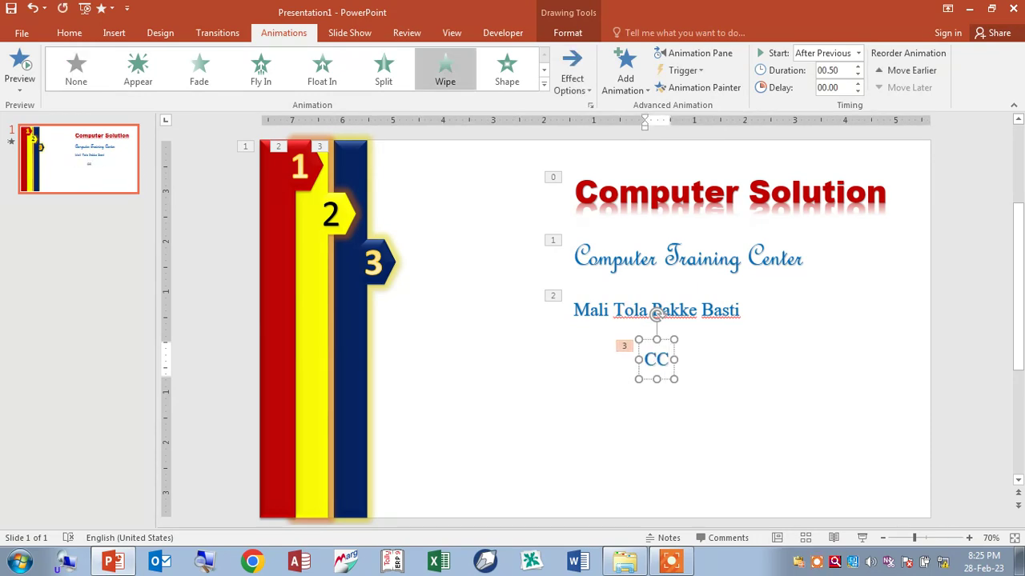
{"action": "type", "text": "Am"}
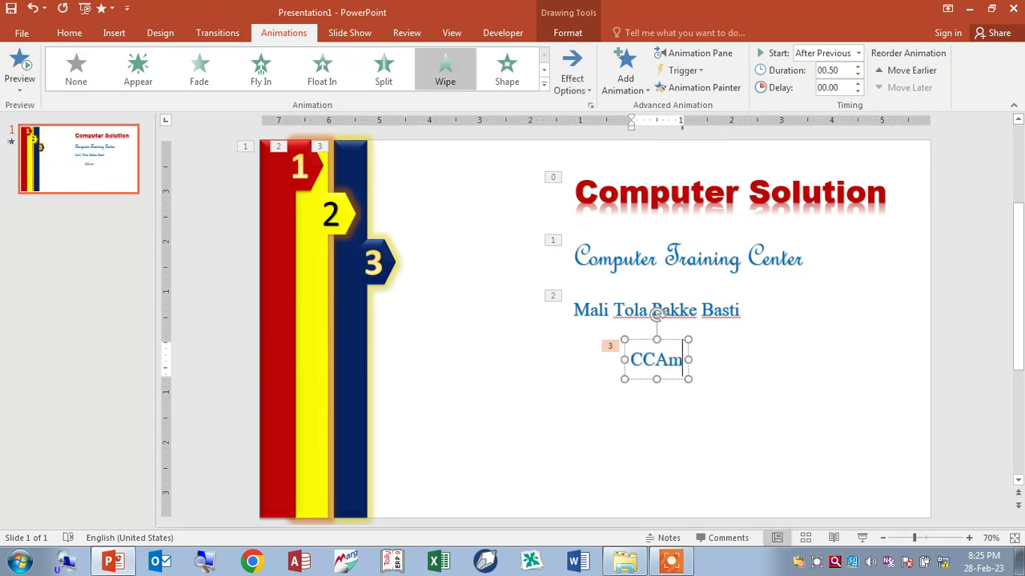
{"action": "key", "text": "BackSpace"}
{"action": "type", "text": ","}
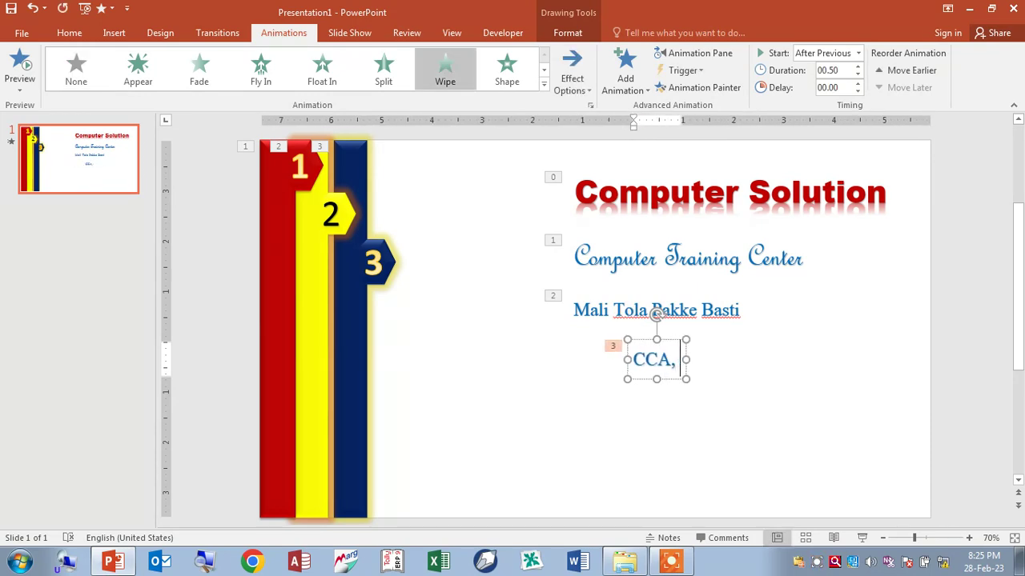
{"action": "type", "text": " DCA"}
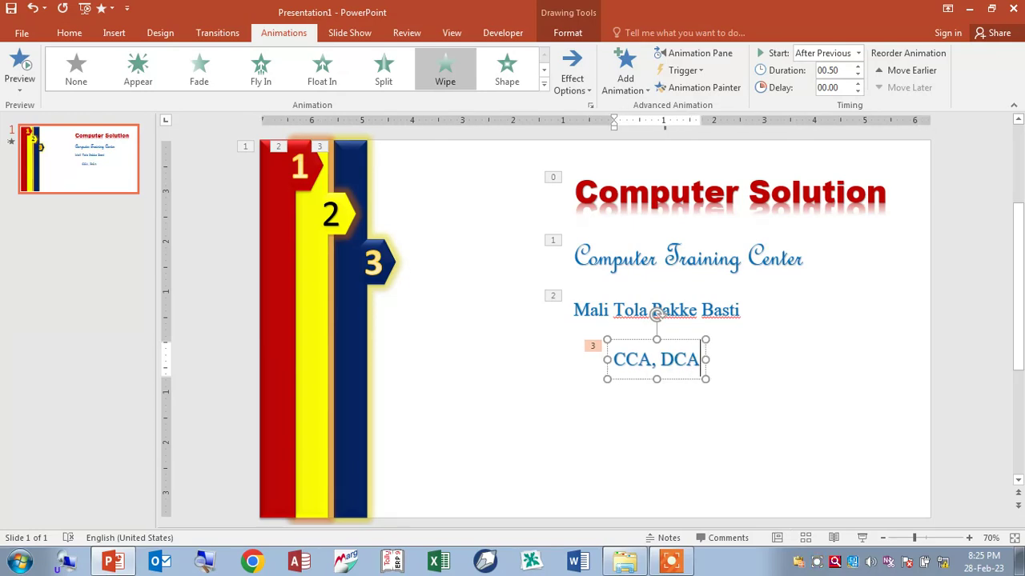
{"action": "type", "text": ","}
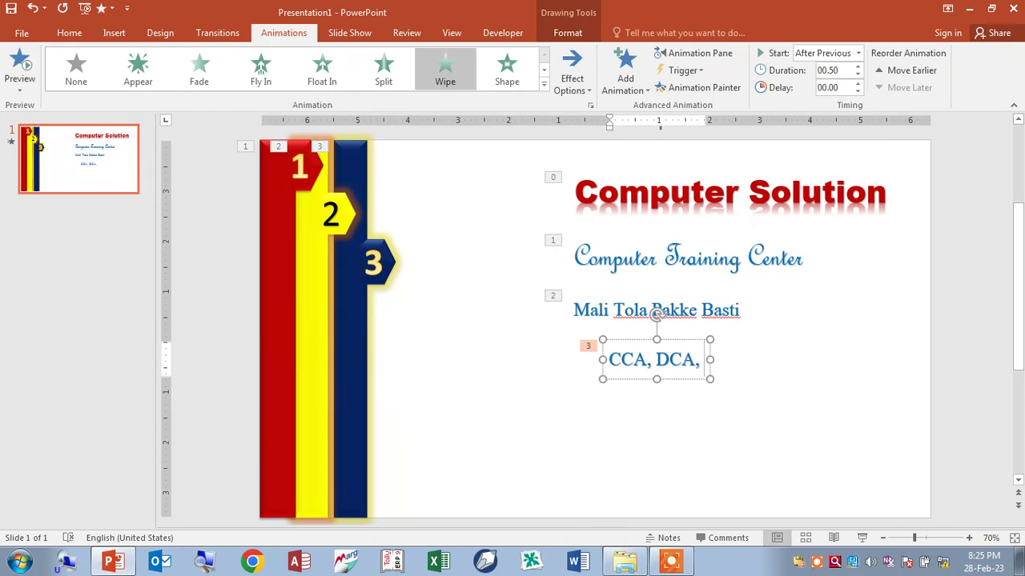
{"action": "type", "text": " Ta"}
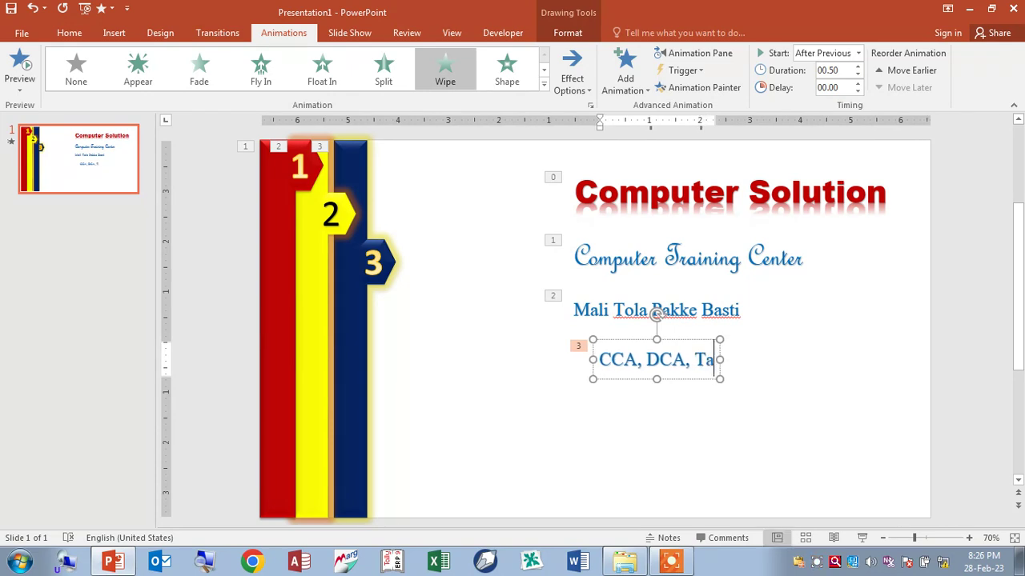
{"action": "type", "text": "lly"}
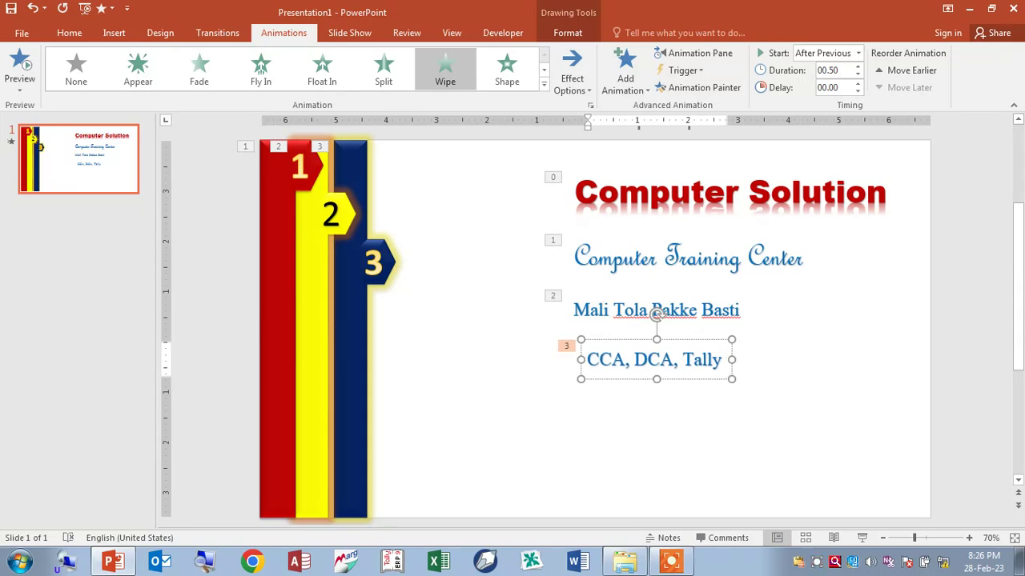
{"action": "type", "text": " Etc"}
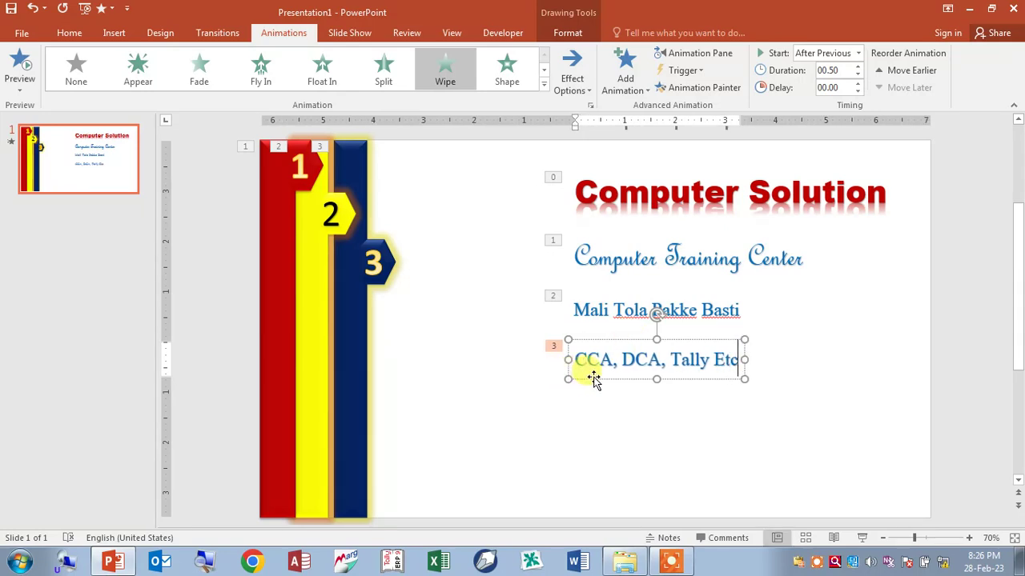
{"action": "left_click_drag", "start_coordinate": [594, 373], "coordinate": [595, 375]}
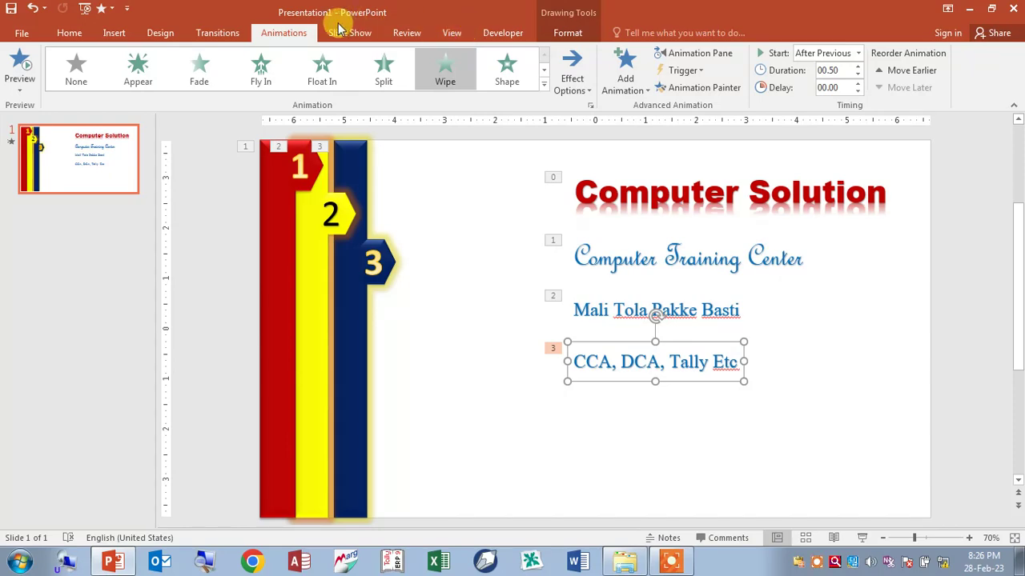
Give the 'CCA, DCA, Tally Etc' line a Wipe entrance starting After Previous, then preview the slide show
{"action": "left_click", "coordinate": [543, 84]}
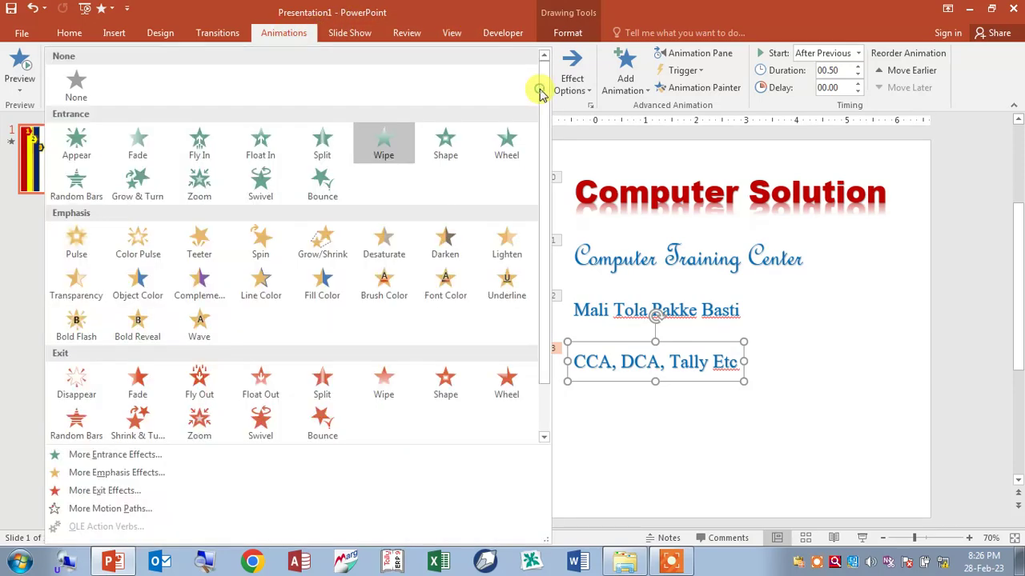
{"action": "left_click", "coordinate": [391, 150]}
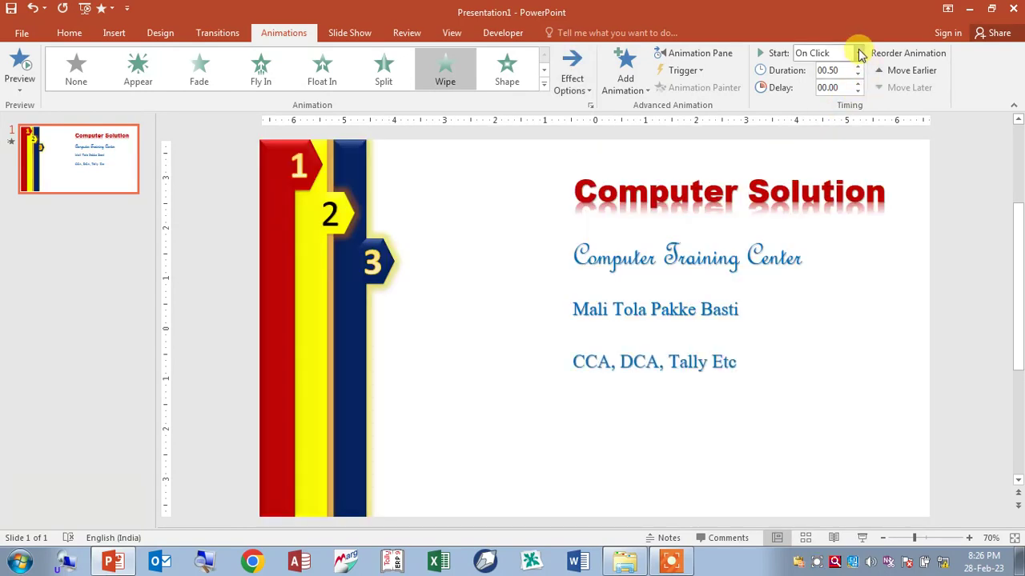
{"action": "left_click", "coordinate": [843, 100]}
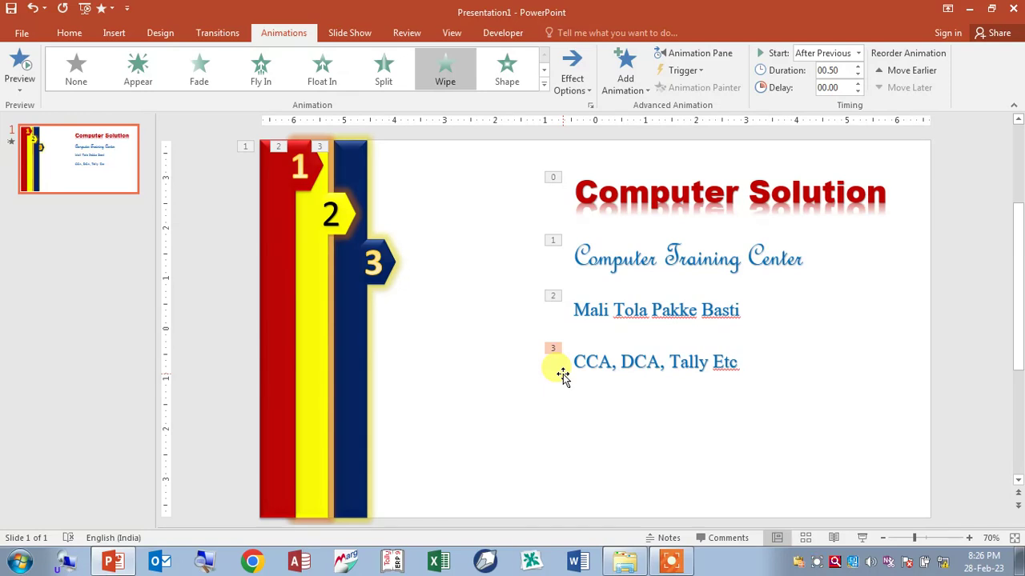
{"action": "key", "text": "F5"}
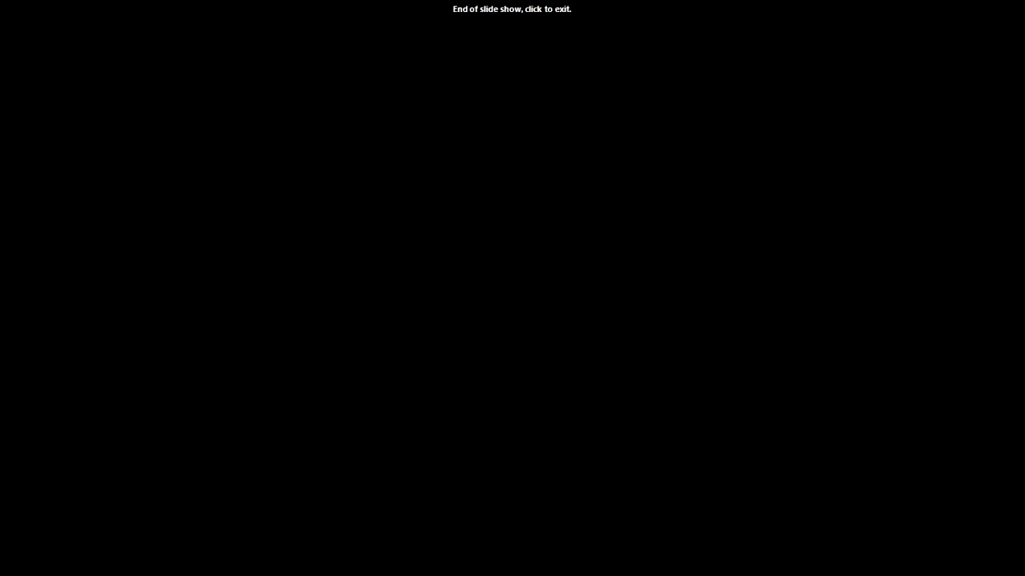
{"action": "left_click", "coordinate": [563, 374]}
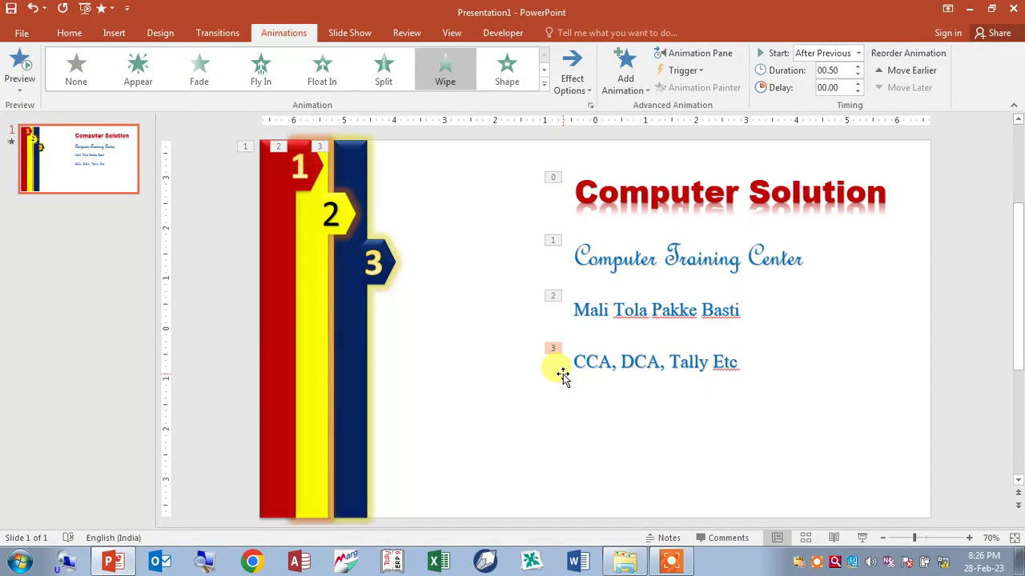
Draw a rectangle, stretch it to full slide height, and place it beside the navy bar
{"action": "left_click", "coordinate": [112, 32]}
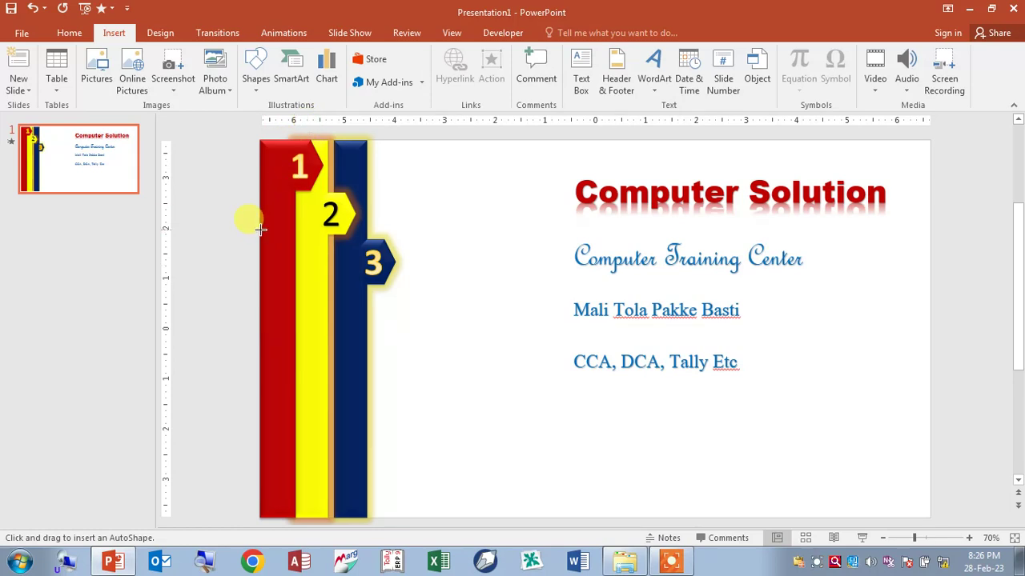
{"action": "mouse_move", "coordinate": [260, 234]}
{"action": "left_mouse_down"}
{"action": "mouse_move", "coordinate": [295, 290]}
{"action": "mouse_move", "coordinate": [277, 512]}
{"action": "left_mouse_up"}
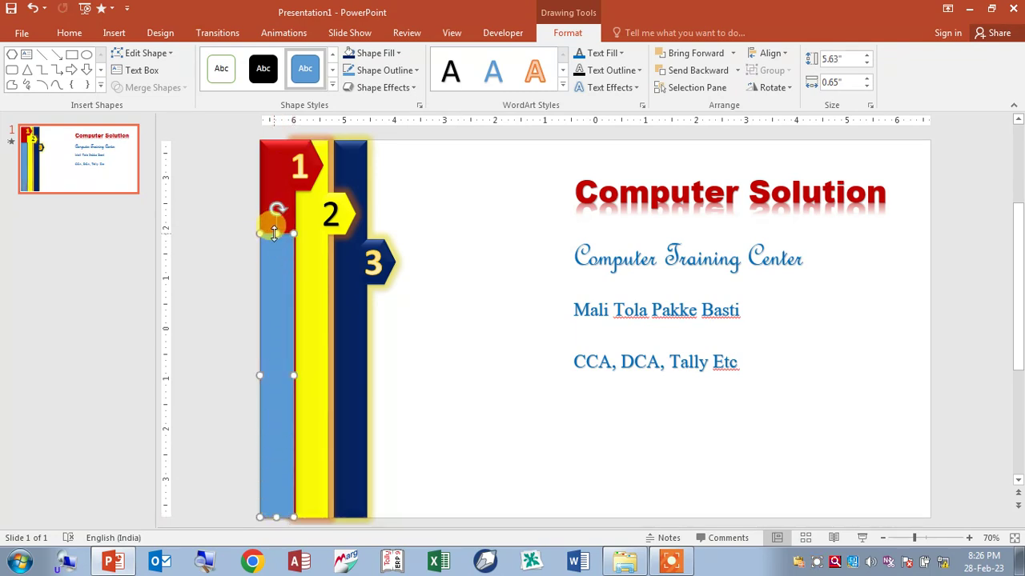
{"action": "left_click_drag", "start_coordinate": [274, 233], "coordinate": [272, 143]}
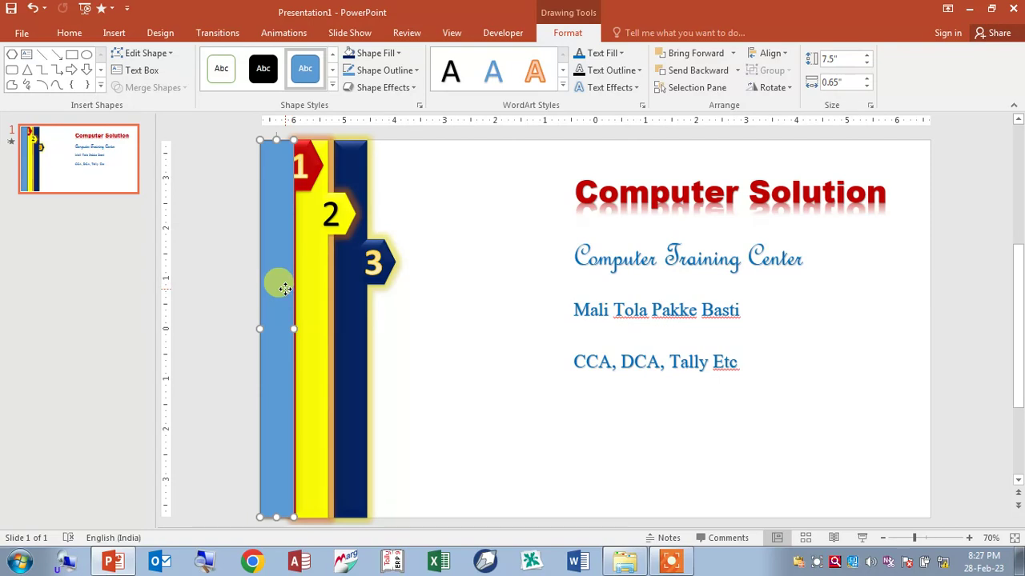
{"action": "left_click_drag", "start_coordinate": [285, 288], "coordinate": [393, 288]}
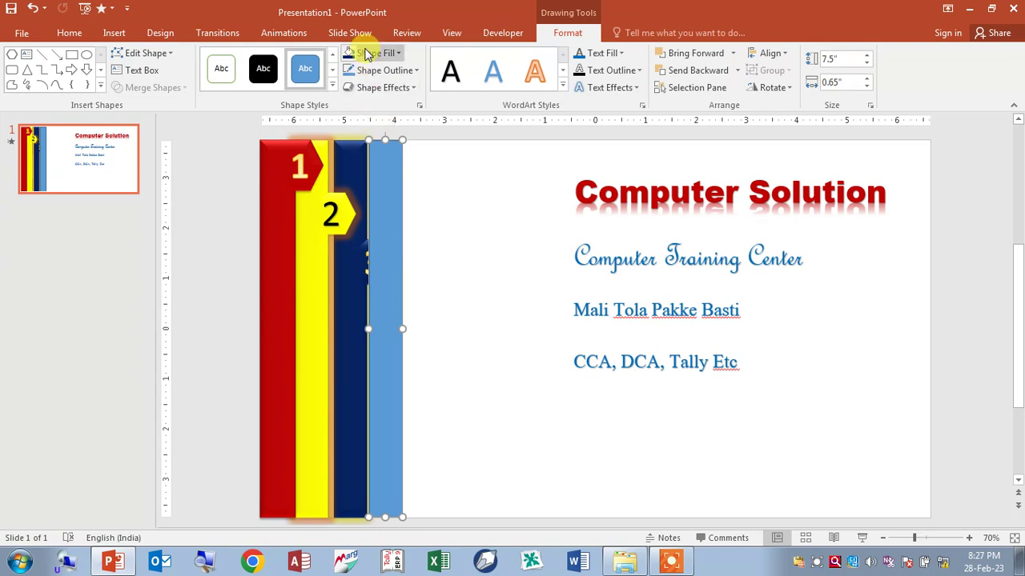
{"action": "left_click", "coordinate": [114, 33]}
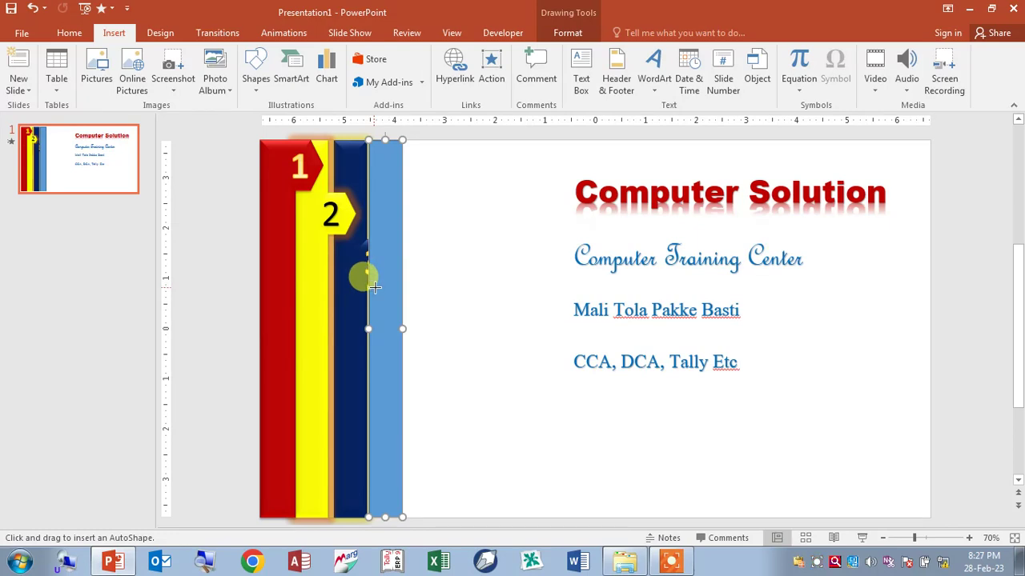
Draw a hexagon tab on the light blue bar and merge it into the bar
{"action": "left_click_drag", "start_coordinate": [383, 288], "coordinate": [431, 329]}
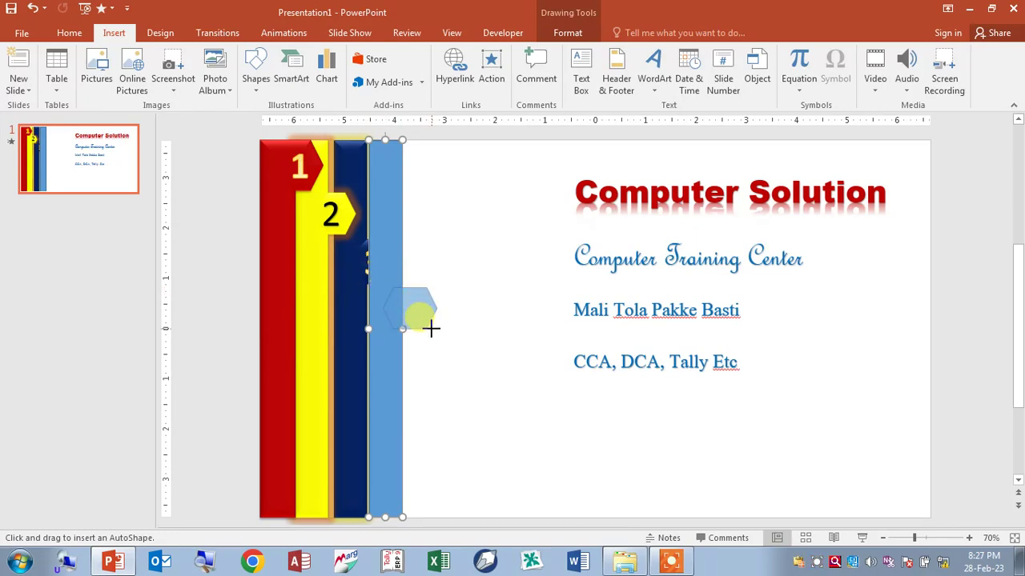
{"action": "left_click_drag", "start_coordinate": [430, 328], "coordinate": [431, 328]}
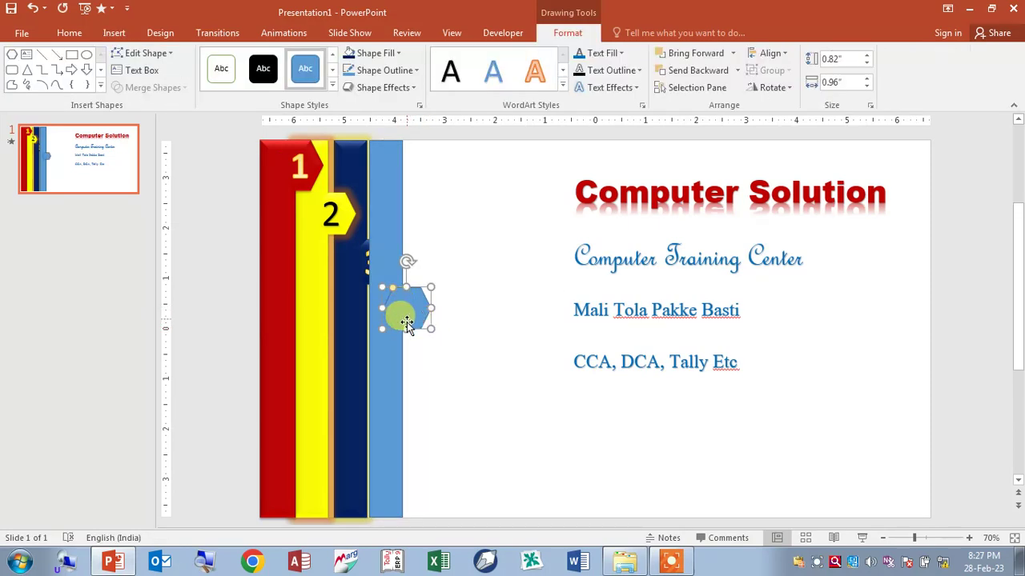
{"action": "left_click", "coordinate": [382, 400], "text": "shift"}
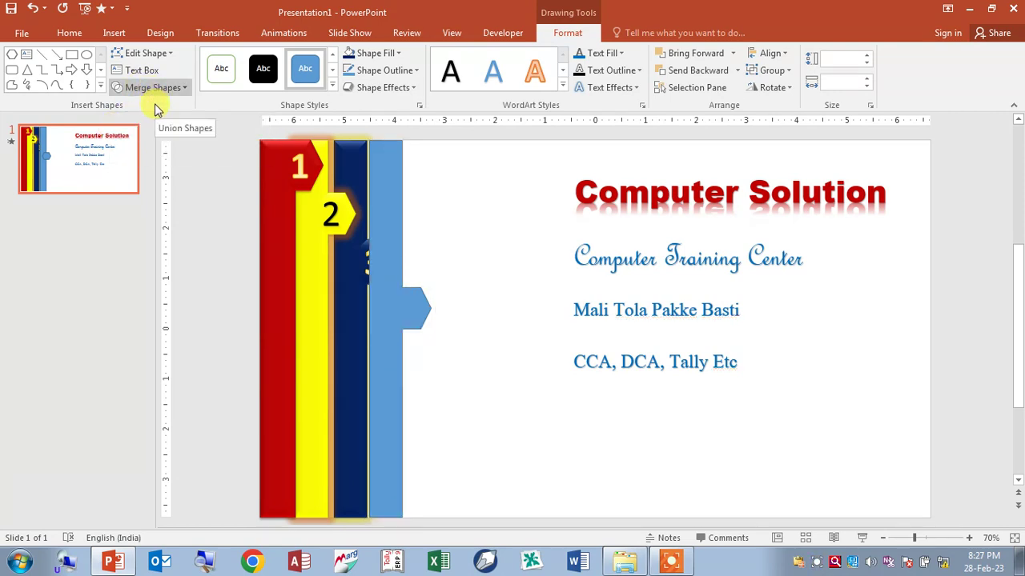
{"action": "left_click", "coordinate": [154, 103]}
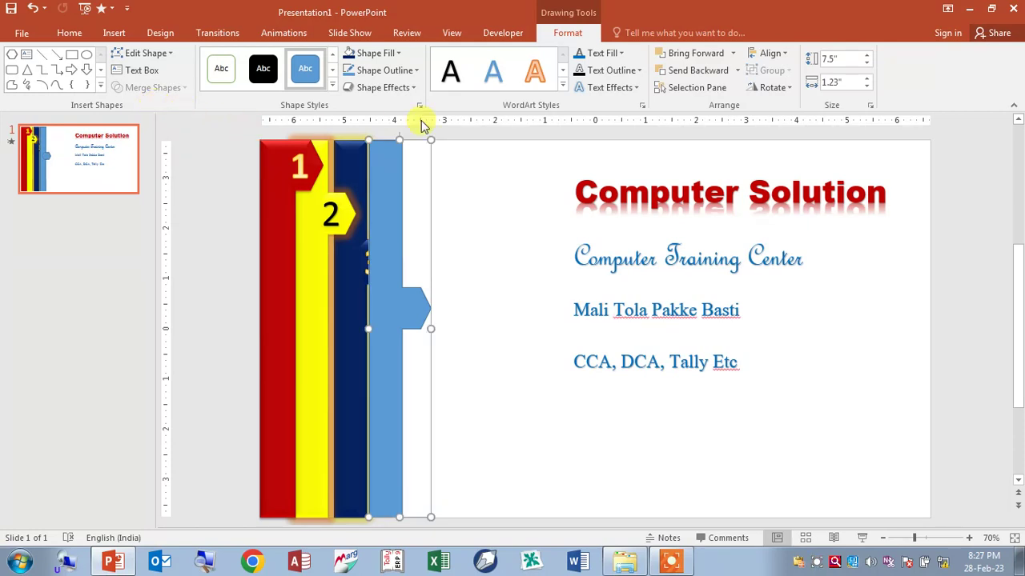
Fill the merged fourth bar with Orange
{"action": "left_click", "coordinate": [381, 56]}
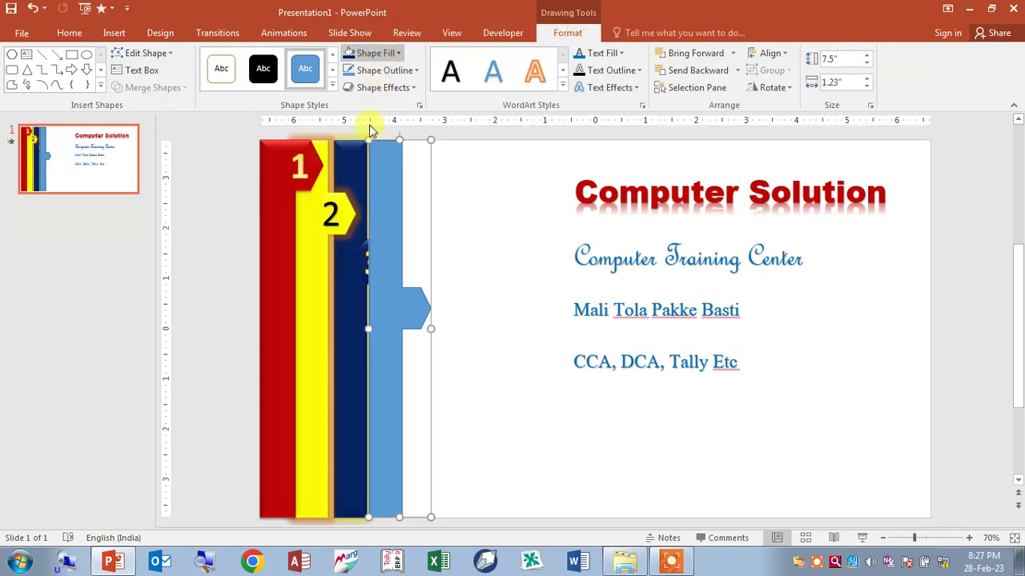
{"action": "left_click", "coordinate": [375, 170]}
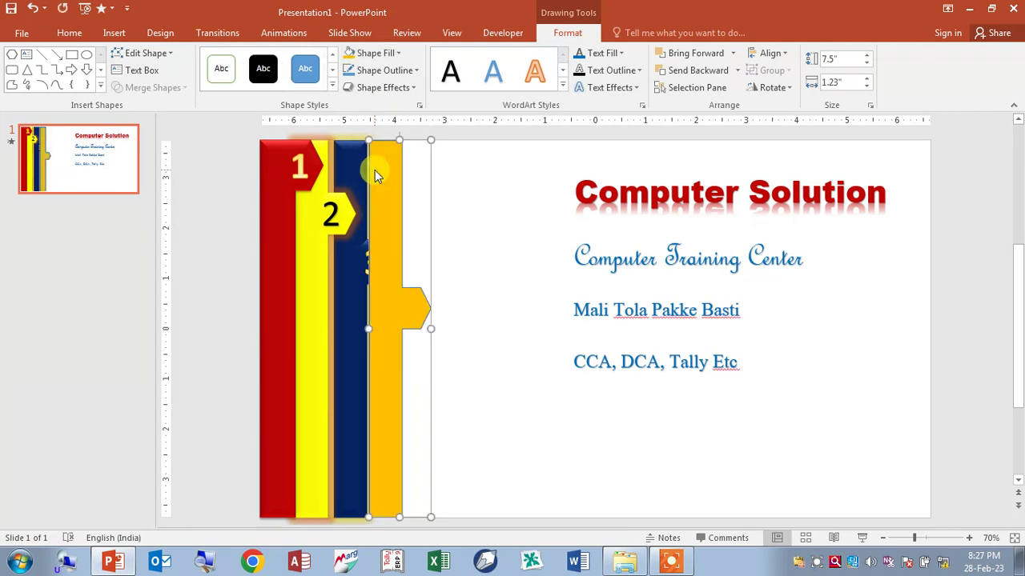
{"action": "left_click", "coordinate": [113, 33]}
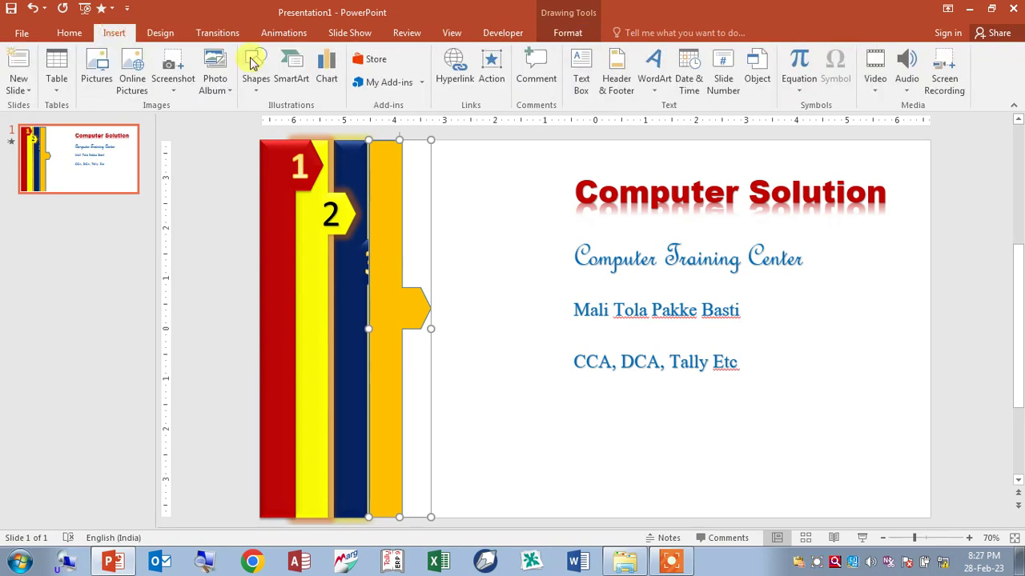
Place a WordArt '4' on the orange tab and select it together with the orange bar
{"action": "left_click", "coordinate": [652, 96]}
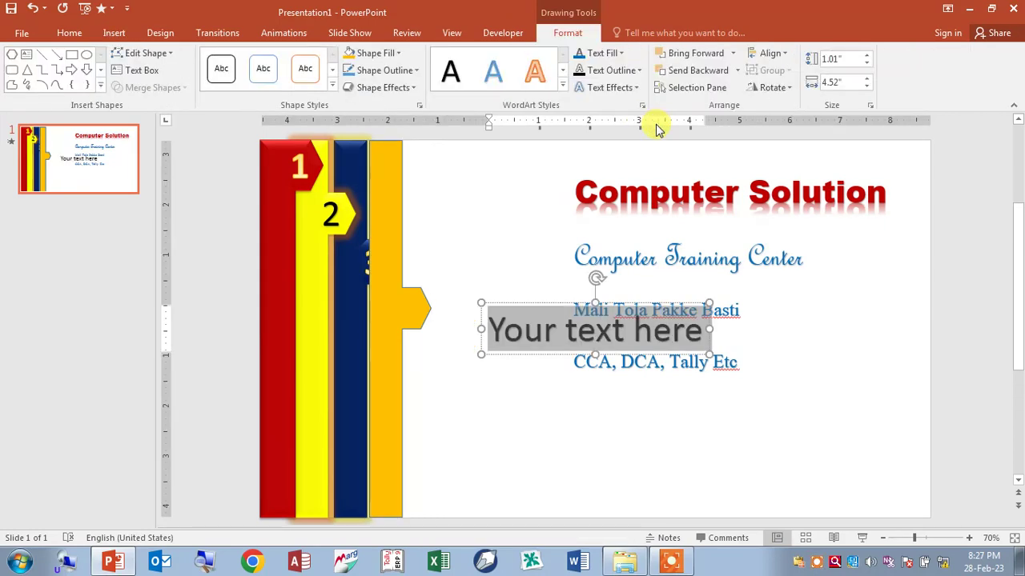
{"action": "type", "text": "4"}
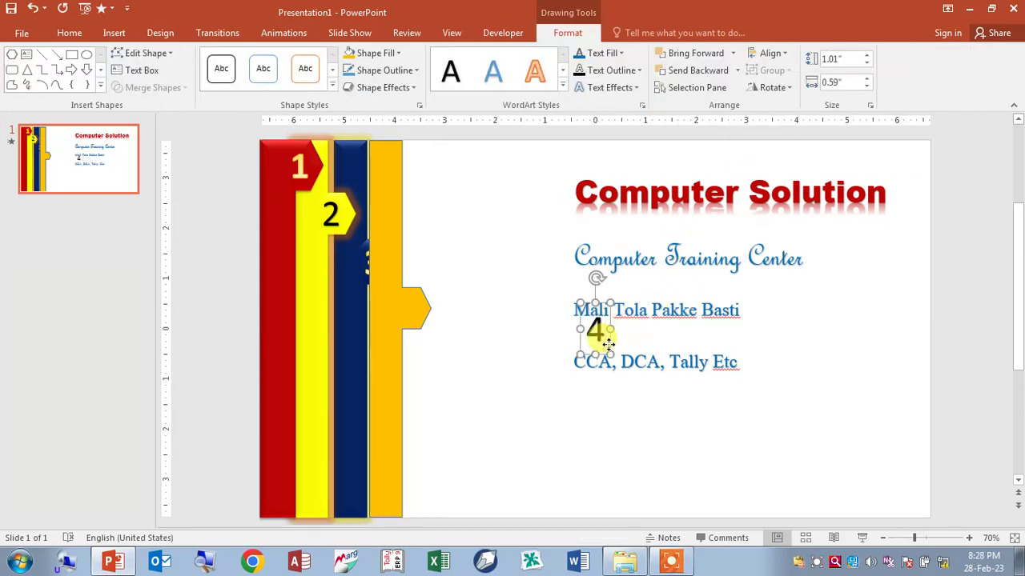
{"action": "left_click_drag", "start_coordinate": [608, 344], "coordinate": [419, 325]}
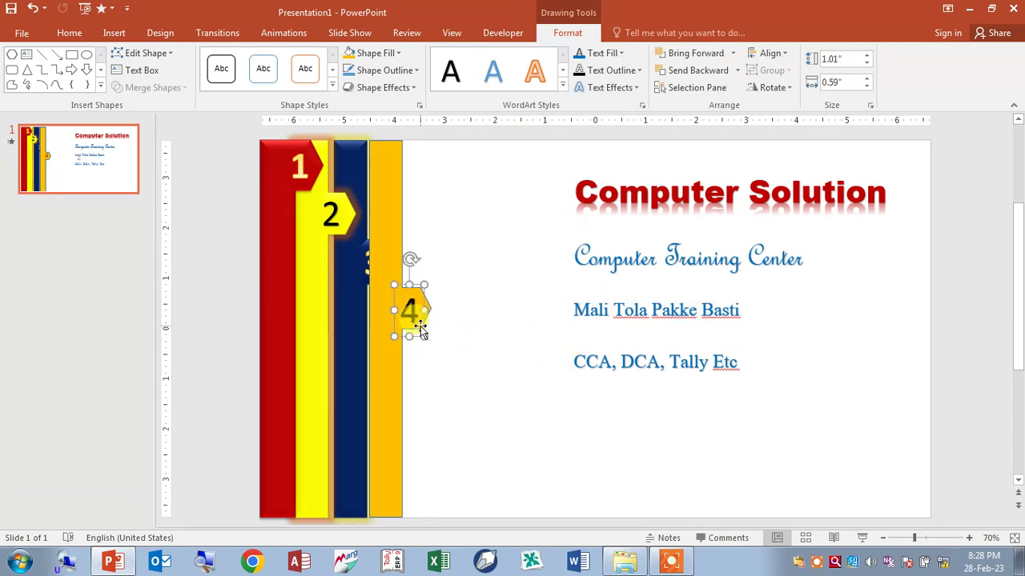
{"action": "left_click", "coordinate": [389, 403], "text": "shift"}
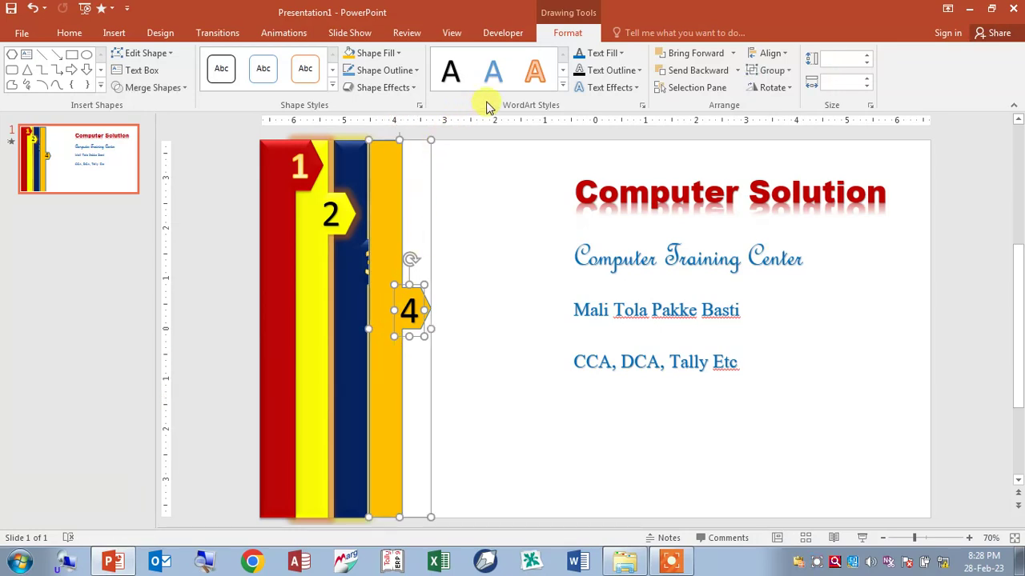
{"action": "left_click", "coordinate": [570, 31]}
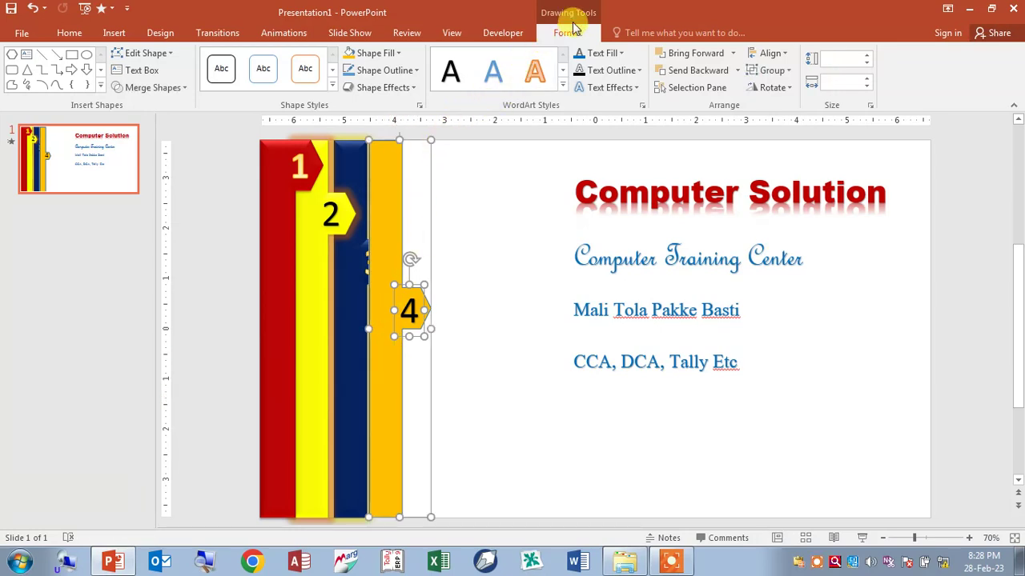
{"action": "left_click", "coordinate": [784, 74]}
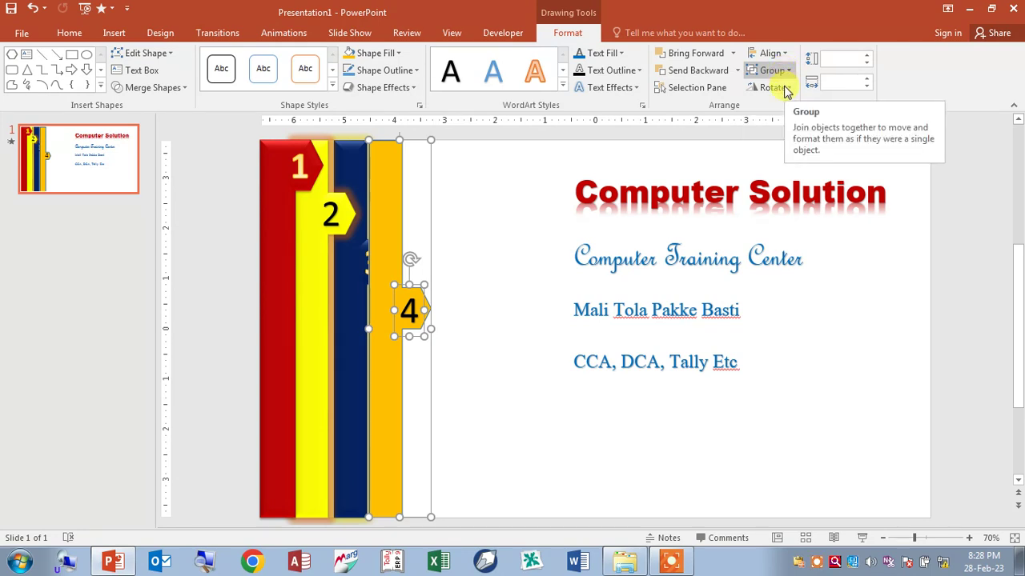
Group the '4' with the orange bar and send it backward behind the navy bar so tab 3 shows
{"action": "left_click", "coordinate": [784, 89]}
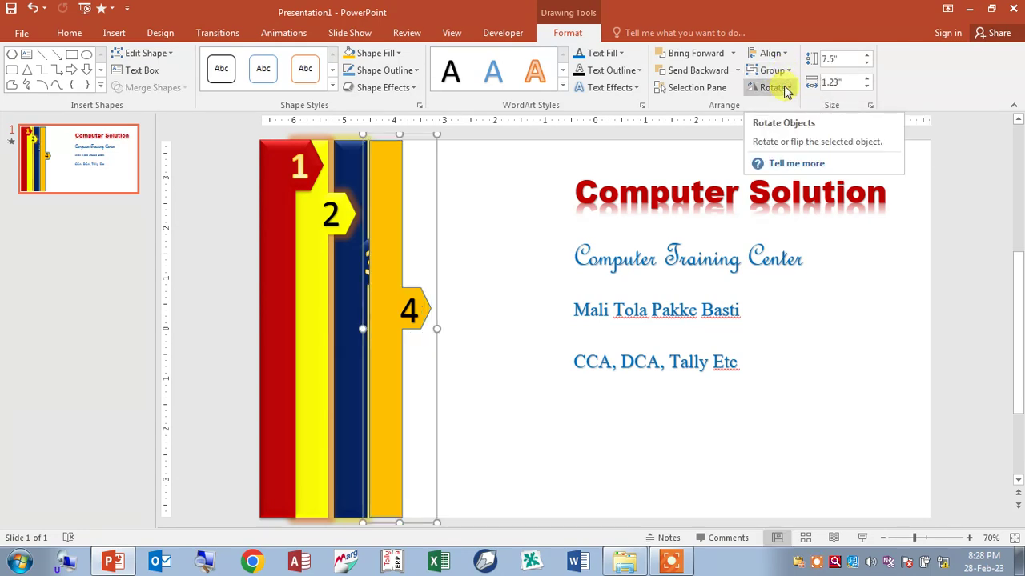
{"action": "left_click", "coordinate": [707, 72]}
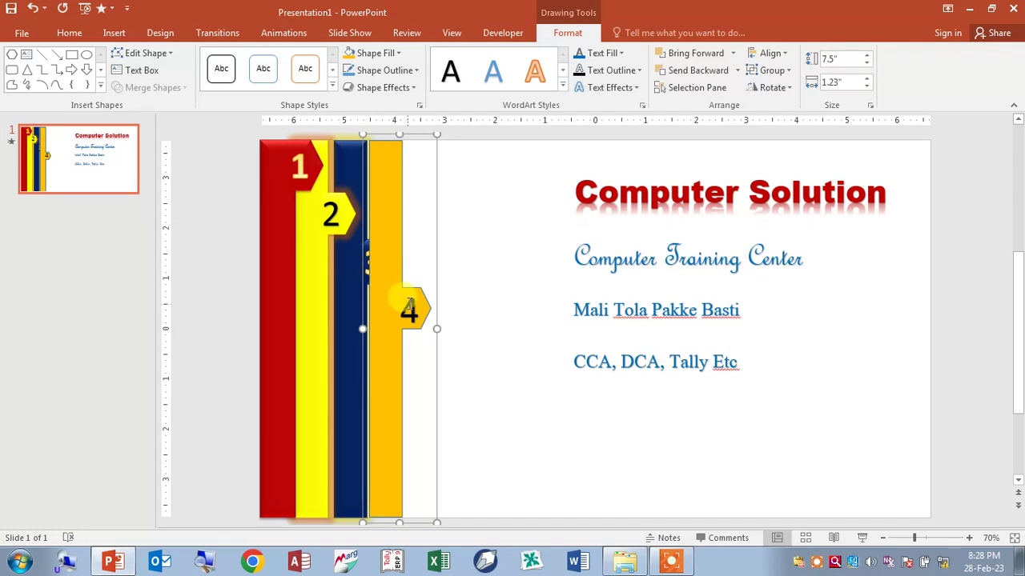
{"action": "left_click", "coordinate": [714, 73]}
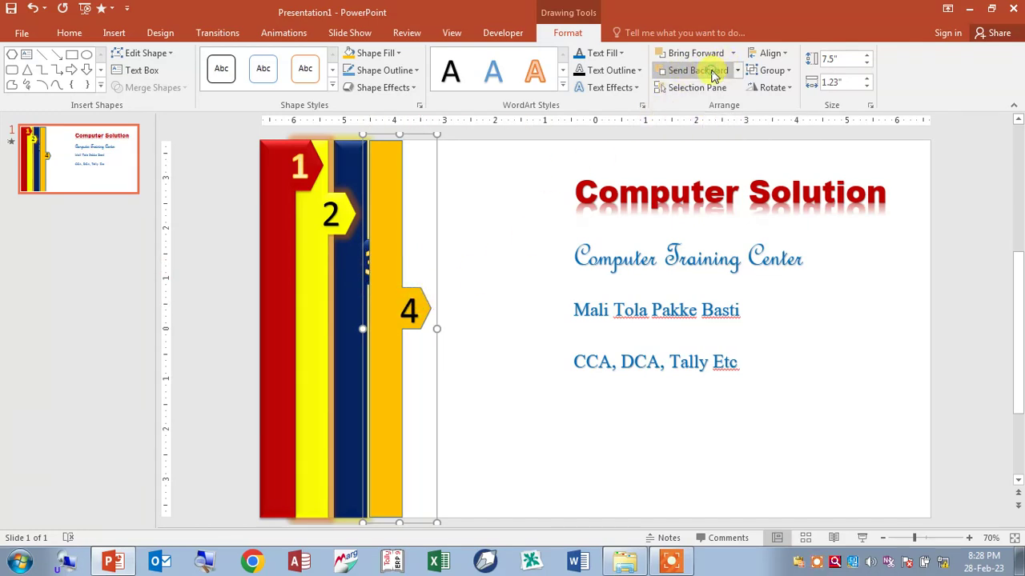
{"action": "left_click", "coordinate": [715, 74]}
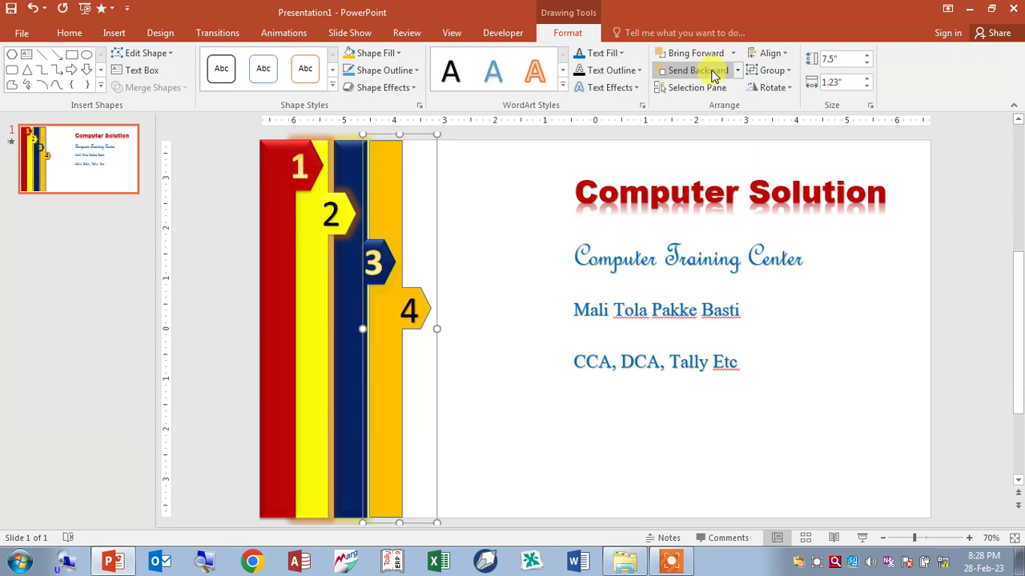
{"action": "left_click", "coordinate": [381, 94]}
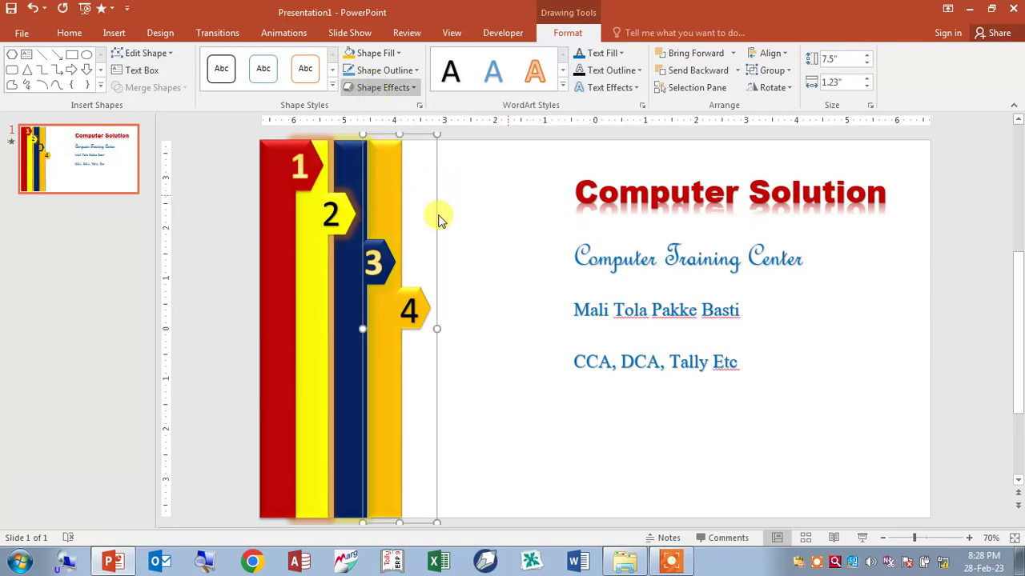
{"action": "left_click", "coordinate": [524, 337]}
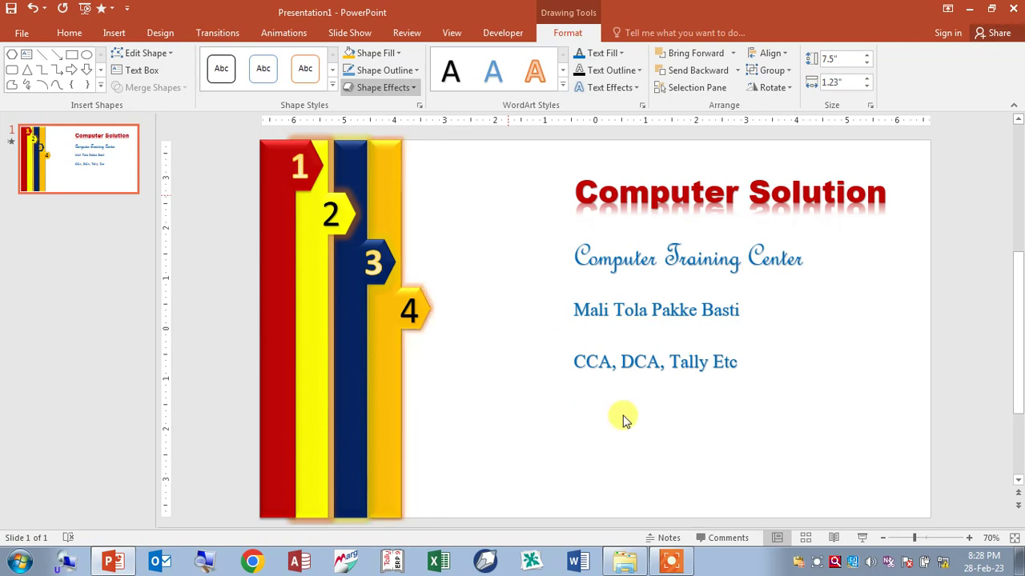
{"action": "key", "text": "Tab"}
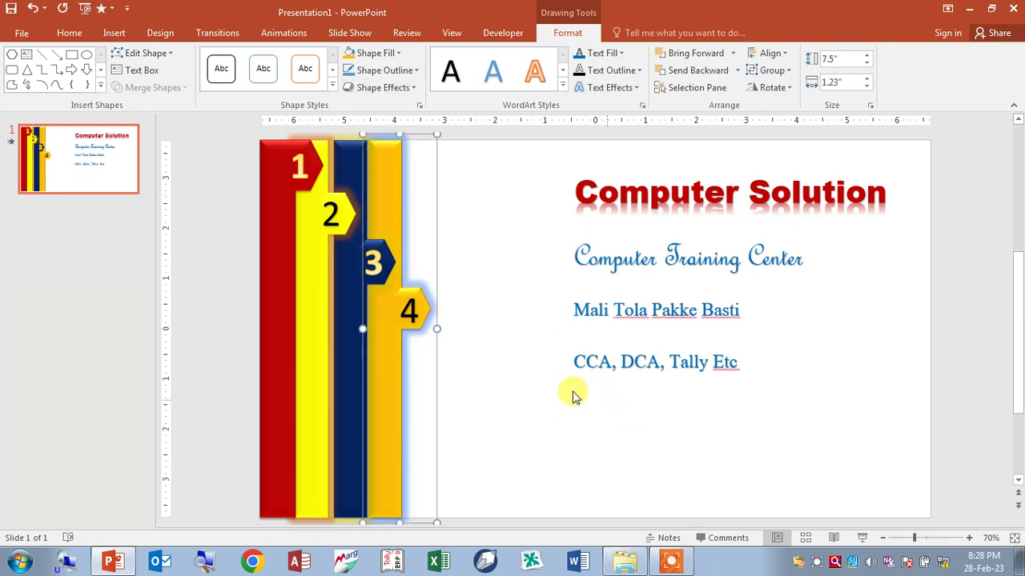
{"action": "left_click", "coordinate": [622, 373]}
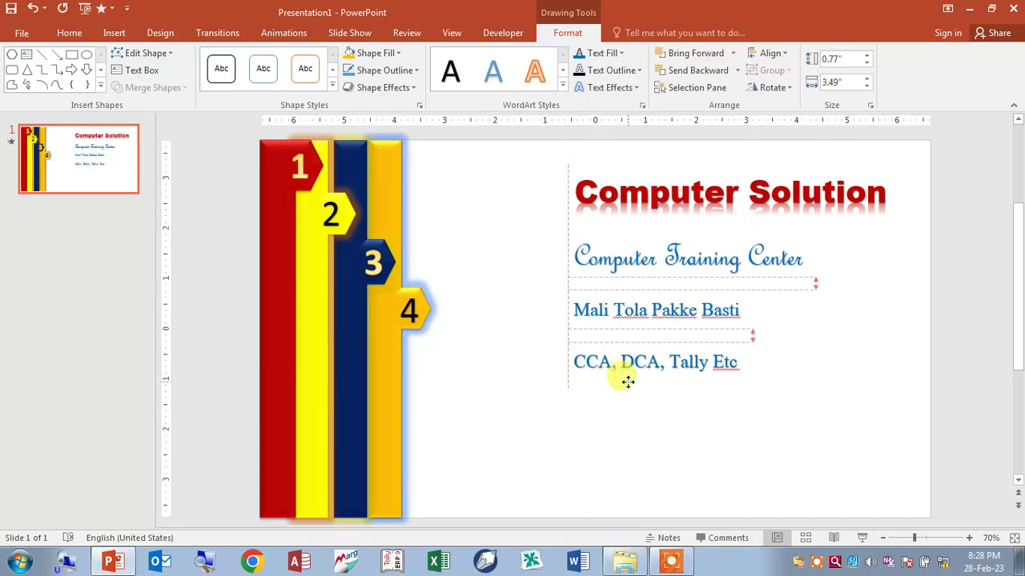
Copy the CCA line below itself, retype it 'CorelDRAW, Page Maker,', and align it underneath
{"action": "left_click_drag", "start_coordinate": [628, 381], "coordinate": [633, 431]}
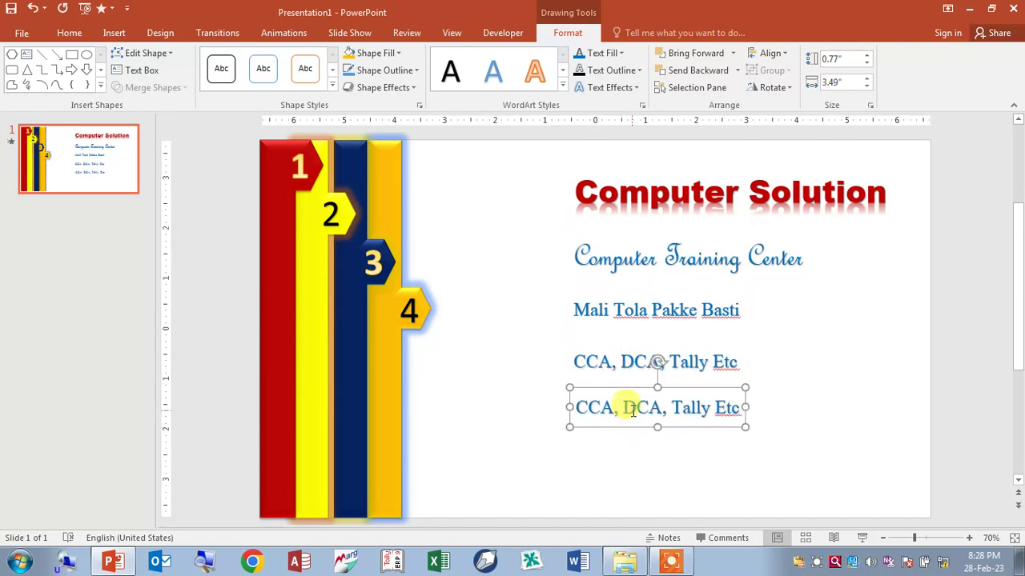
{"action": "left_click", "coordinate": [632, 408]}
{"action": "key", "text": "ctrl+a"}
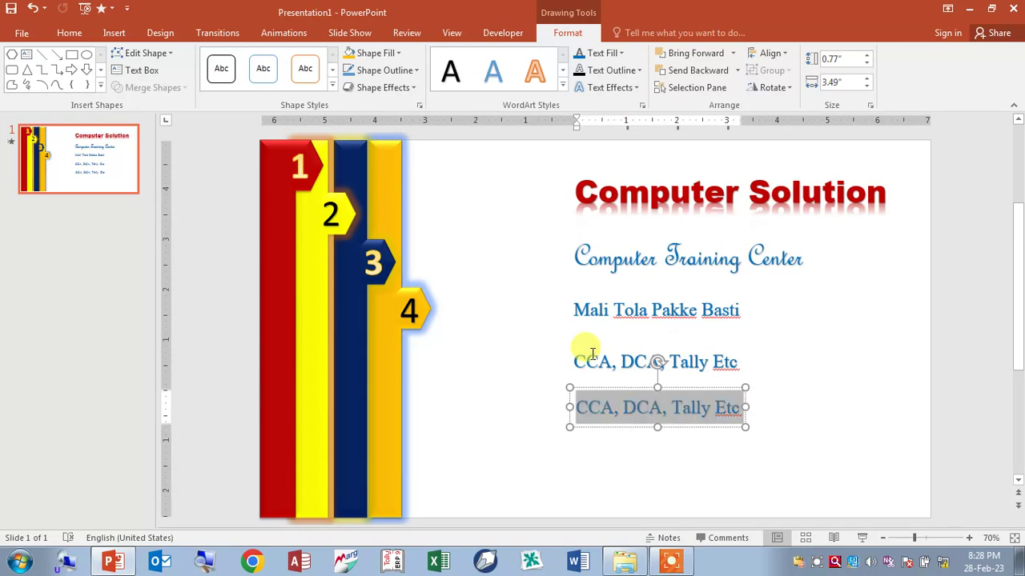
{"action": "type", "text": "C"}
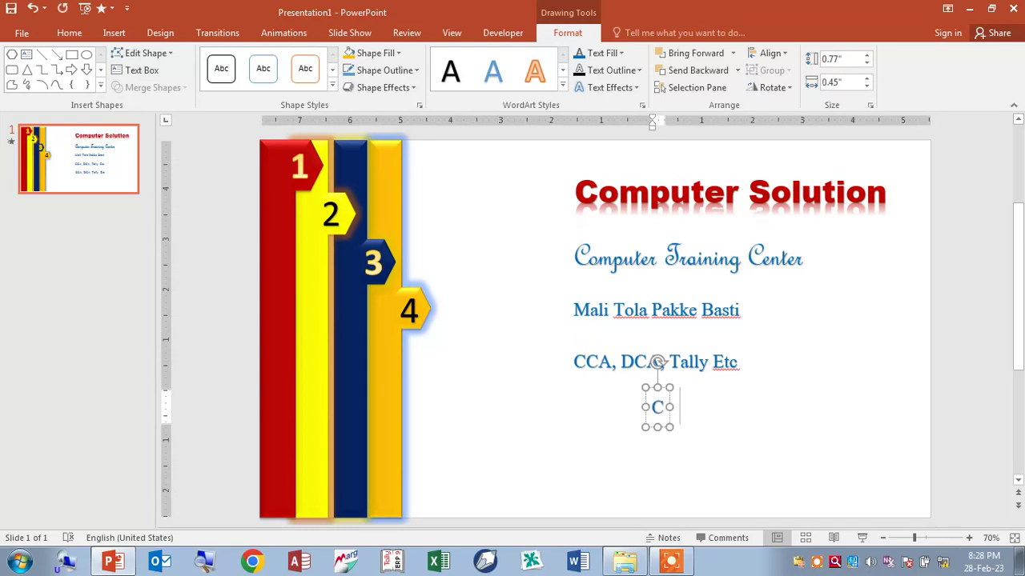
{"action": "type", "text": "orel"}
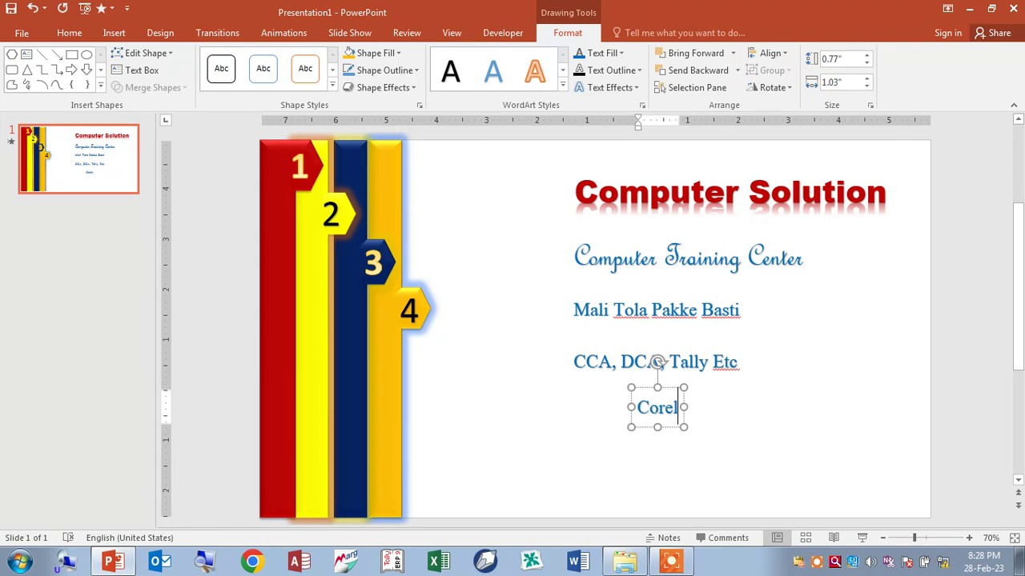
{"action": "type", "text": "DRA"}
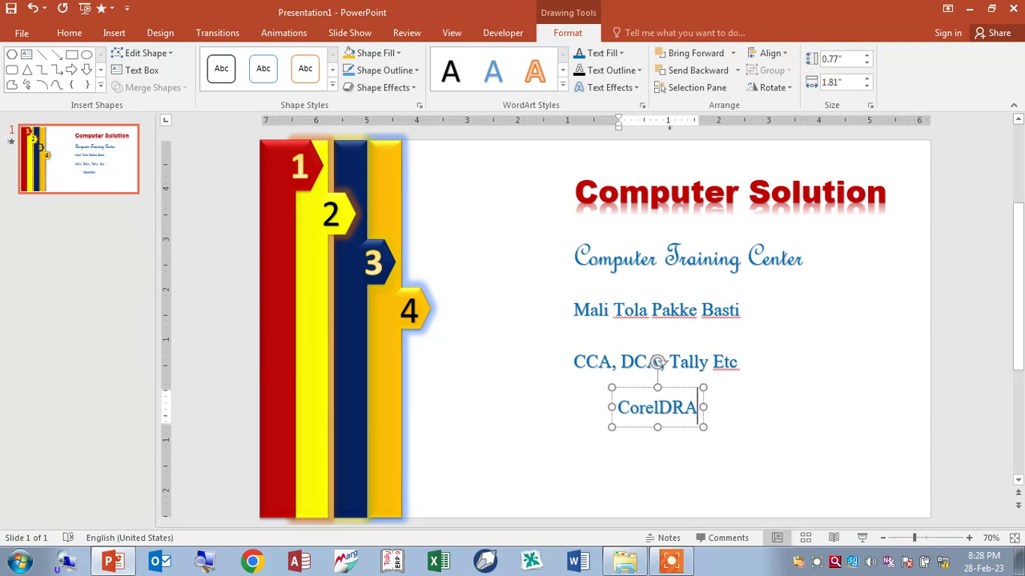
{"action": "type", "text": "W,"}
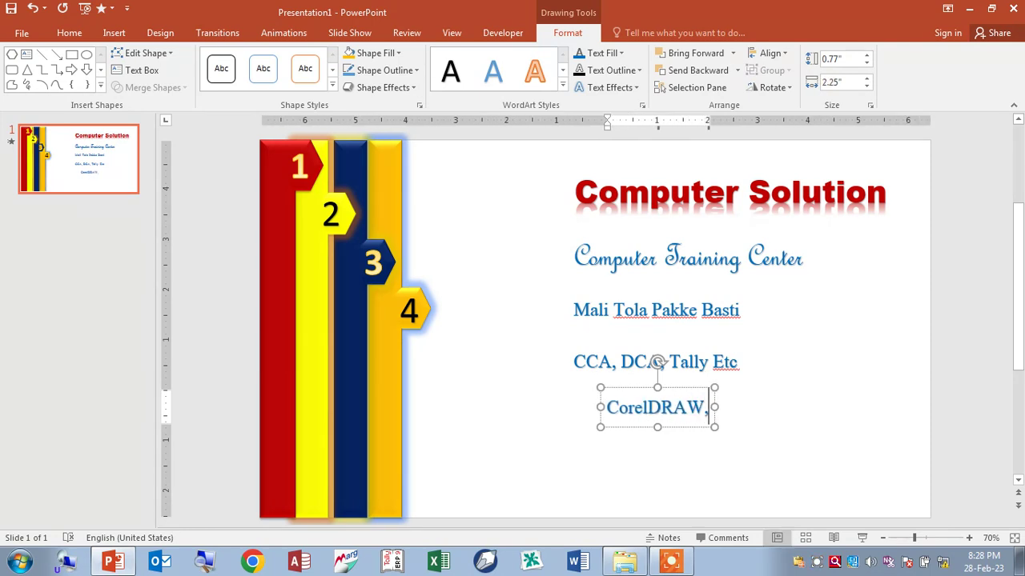
{"action": "type", "text": " Page Maker,"}
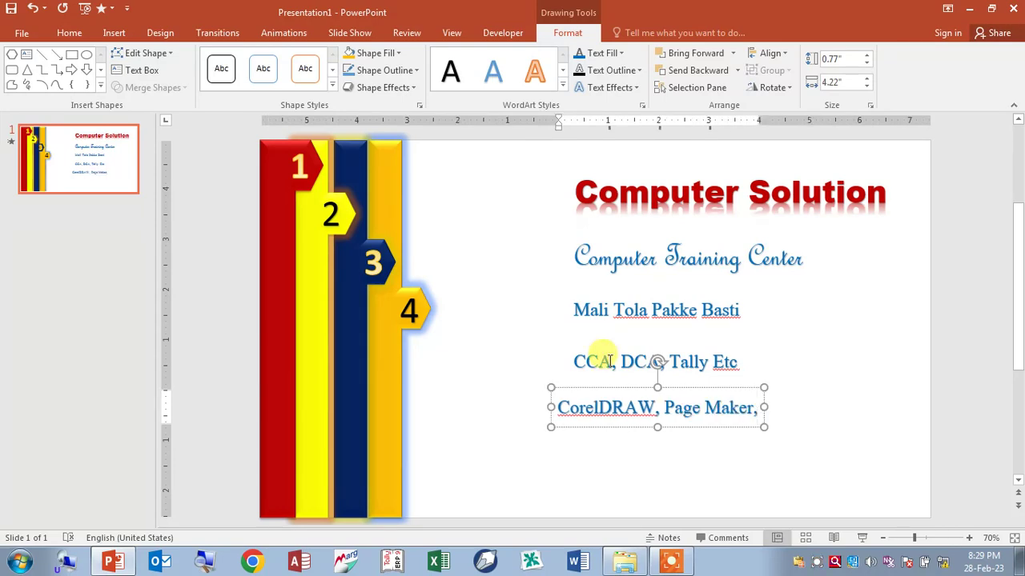
{"action": "left_click_drag", "start_coordinate": [686, 425], "coordinate": [699, 430]}
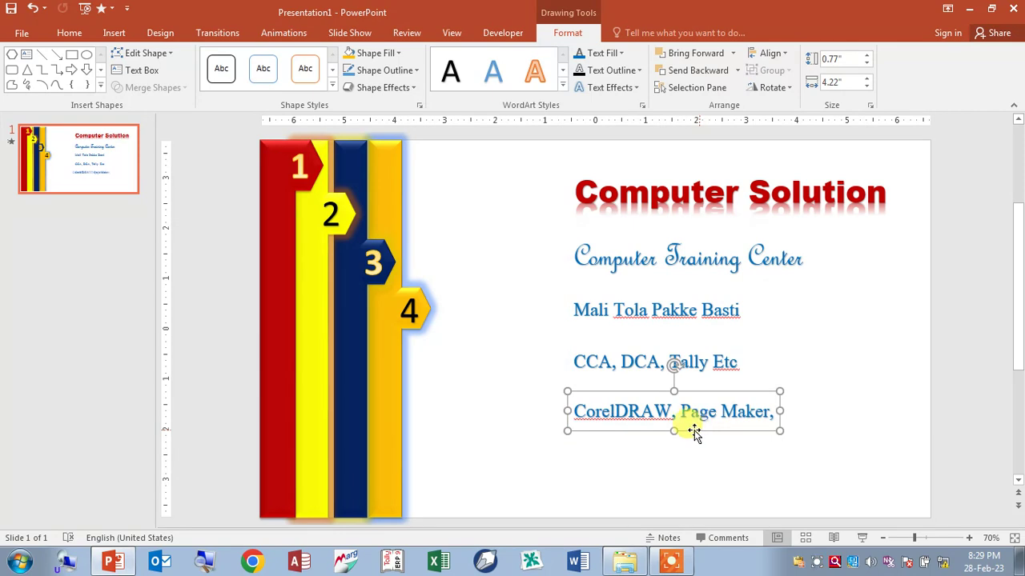
Apply a Wipe entrance with the From Left direction to the 'CorelDRAW, Page Maker,' text box
{"action": "left_click", "coordinate": [304, 33]}
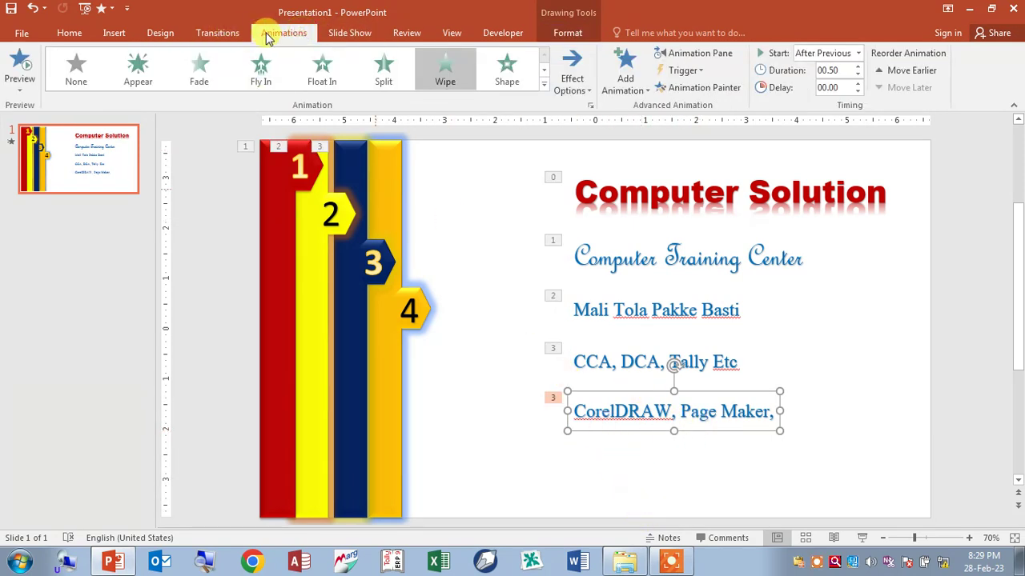
{"action": "left_click", "coordinate": [451, 69]}
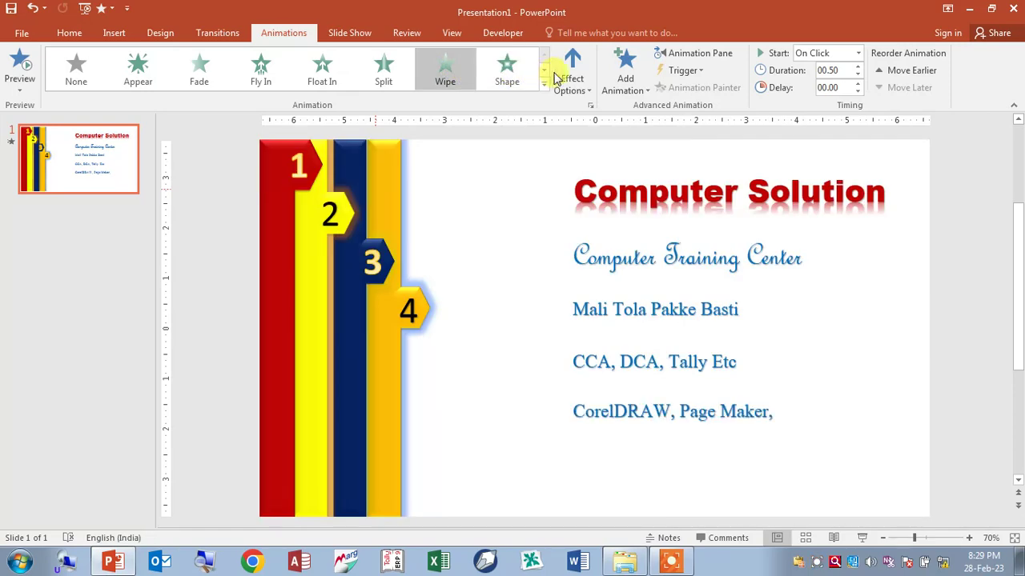
{"action": "left_click", "coordinate": [568, 76]}
{"action": "left_click", "coordinate": [583, 164]}
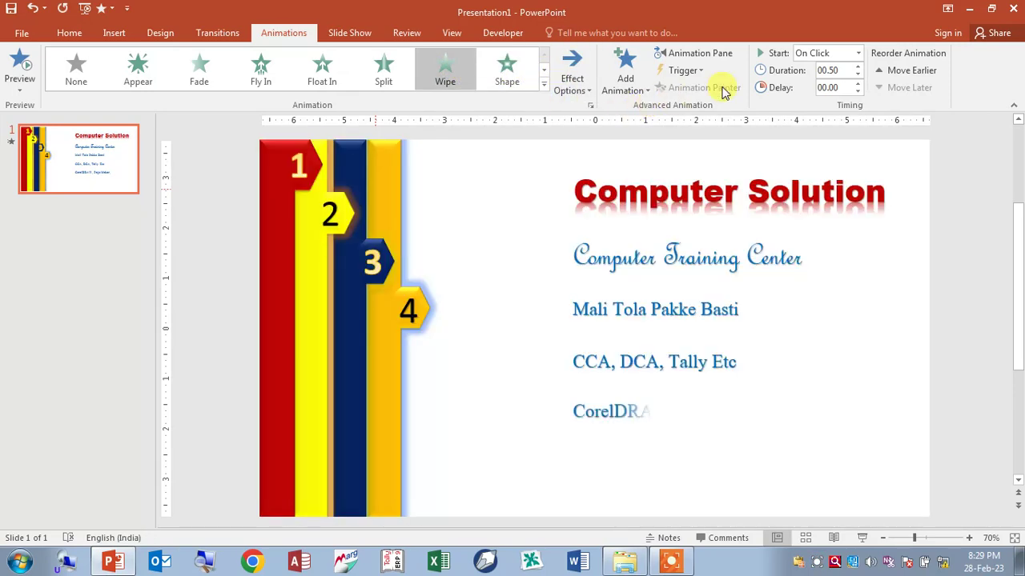
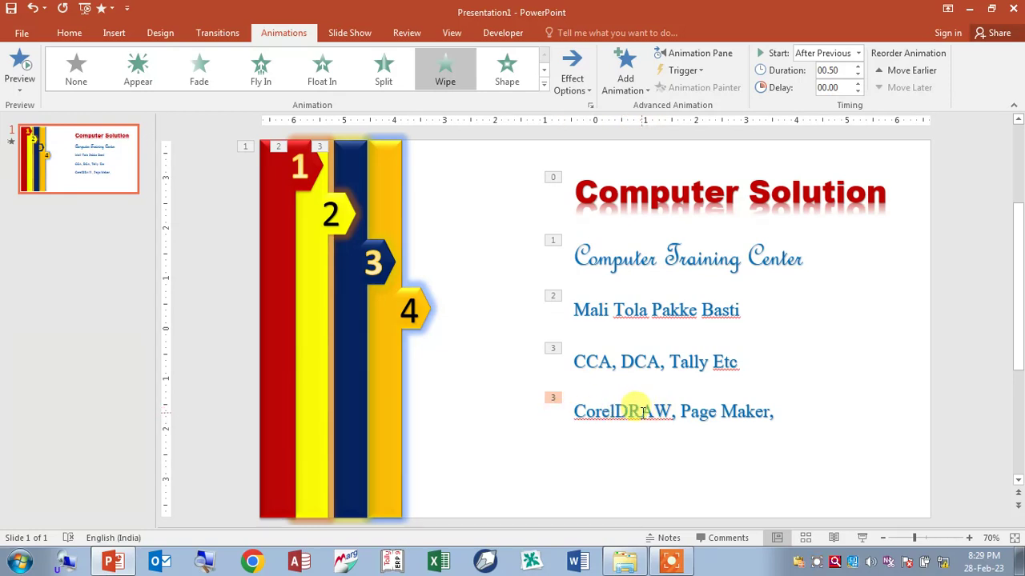
Check the orange number-4 bar and the CorelDRAW text line and their current animations
{"action": "left_click", "coordinate": [389, 368]}
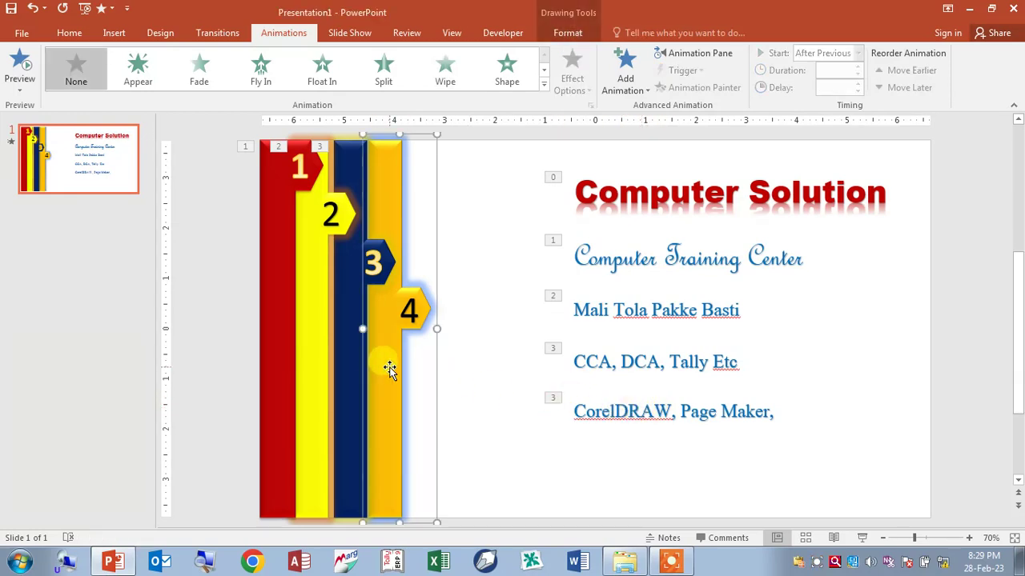
{"action": "left_click", "coordinate": [615, 410]}
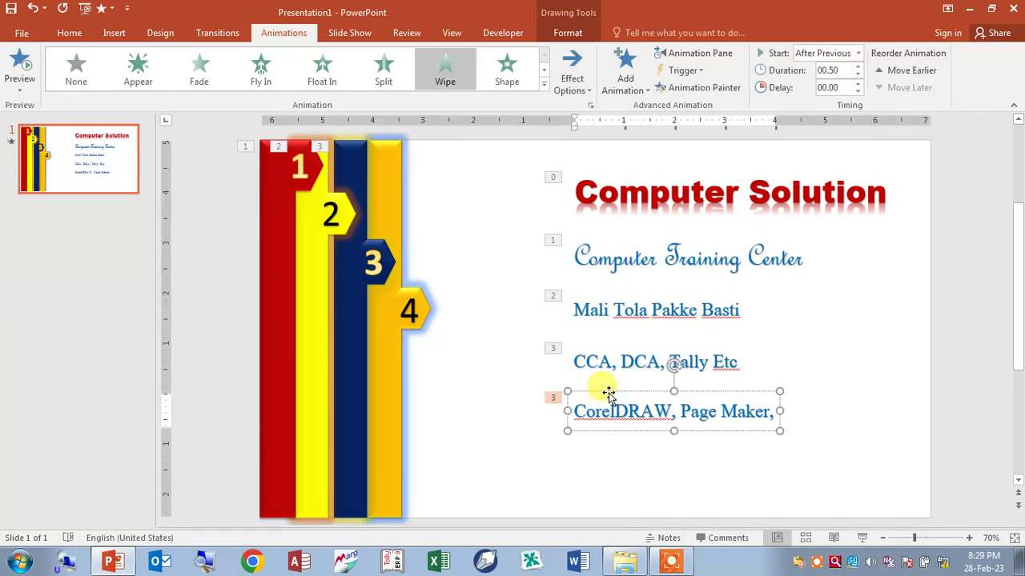
{"action": "left_click", "coordinate": [554, 398]}
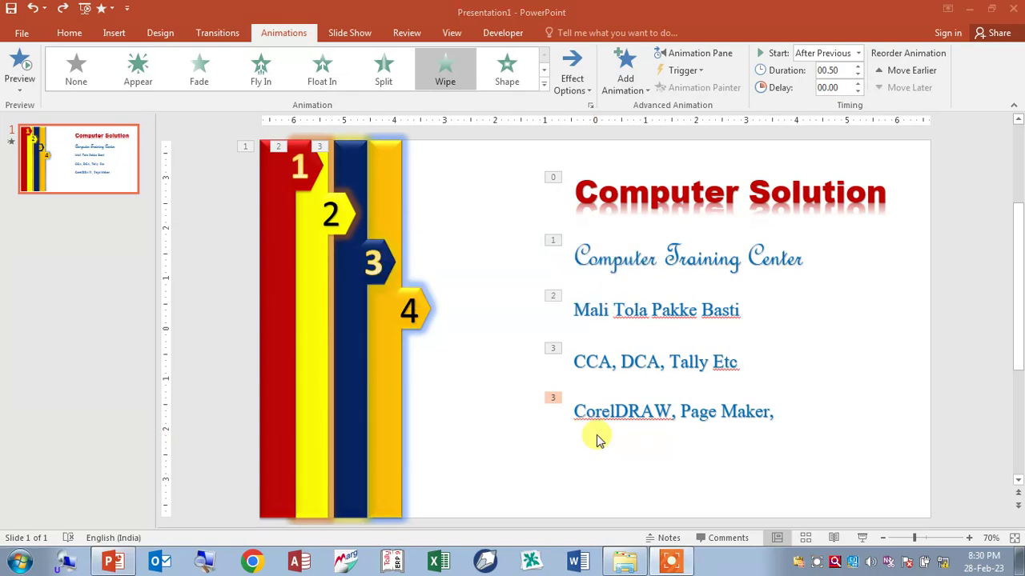
{"action": "left_click", "coordinate": [597, 436]}
{"action": "left_click", "coordinate": [596, 422]}
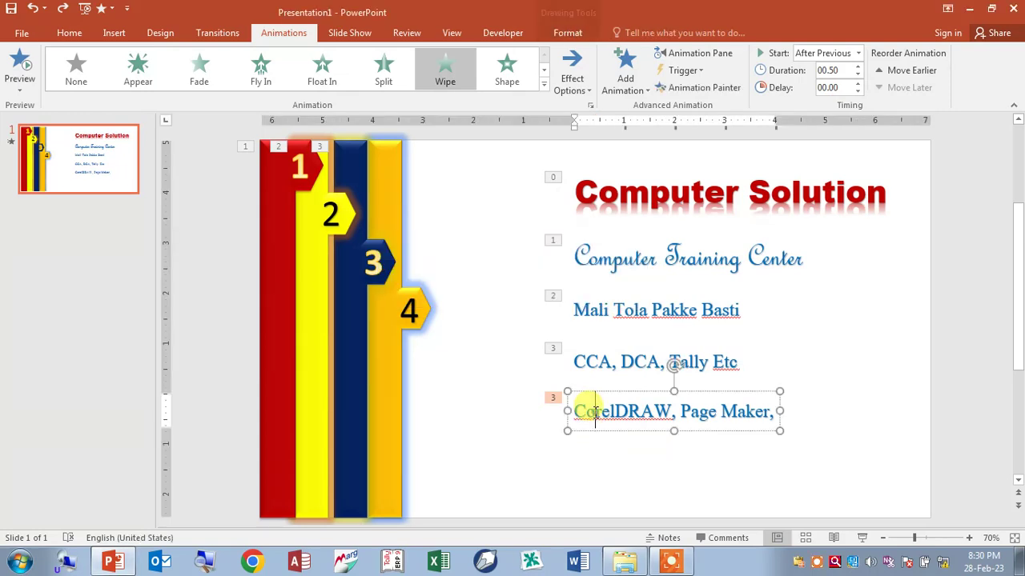
{"action": "left_click", "coordinate": [552, 403]}
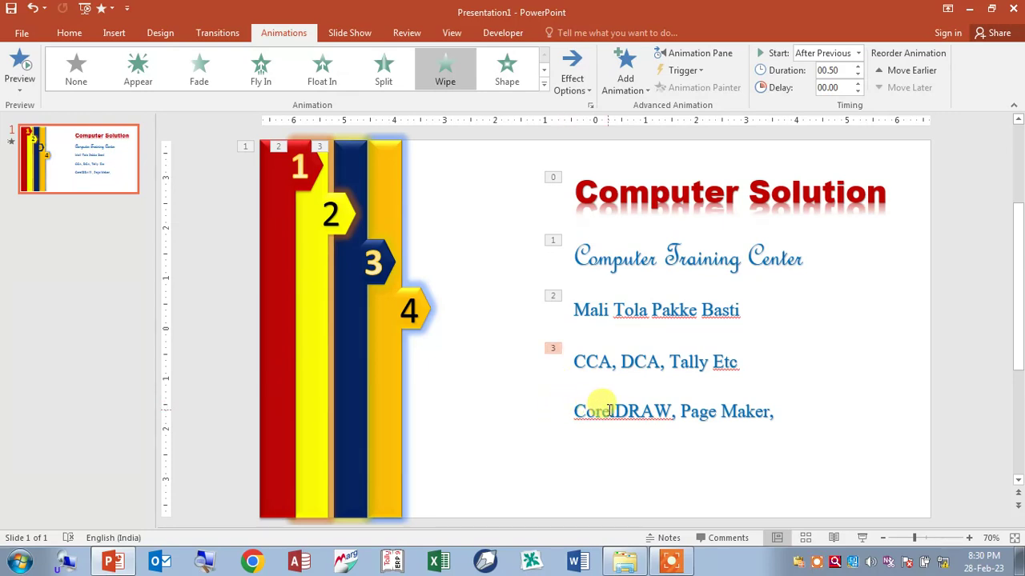
{"action": "left_click", "coordinate": [389, 344]}
{"action": "left_click", "coordinate": [590, 406]}
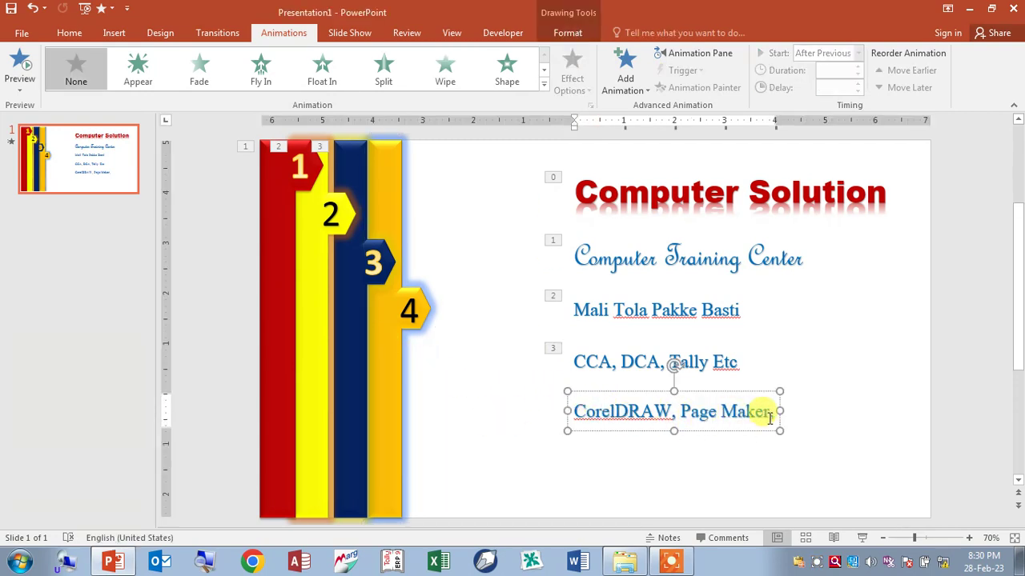
{"action": "left_click", "coordinate": [388, 344]}
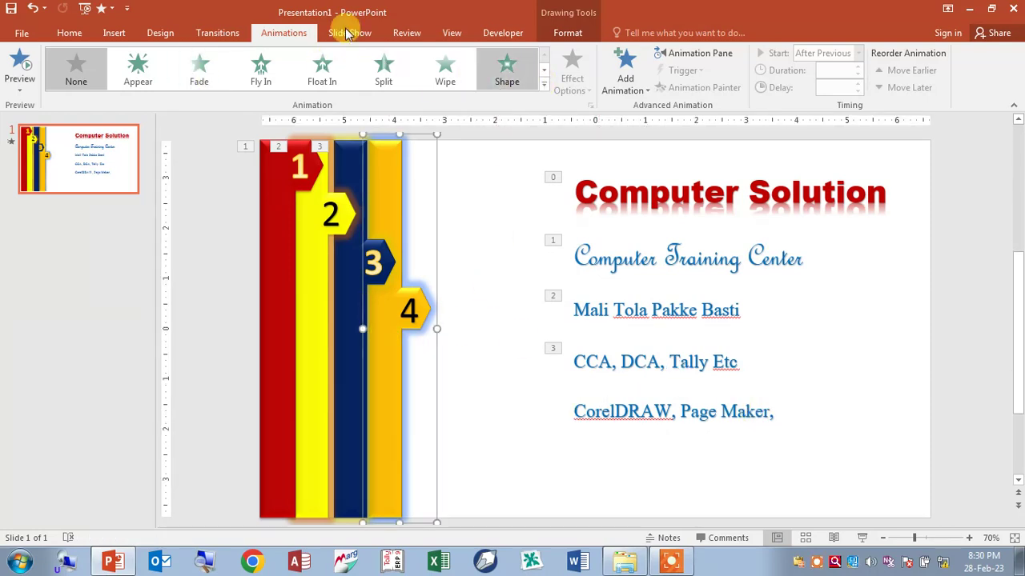
Give the orange bar a Wipe entrance from the left with a longer duration
{"action": "left_click", "coordinate": [443, 76]}
{"action": "left_click", "coordinate": [567, 88]}
{"action": "left_click", "coordinate": [569, 152]}
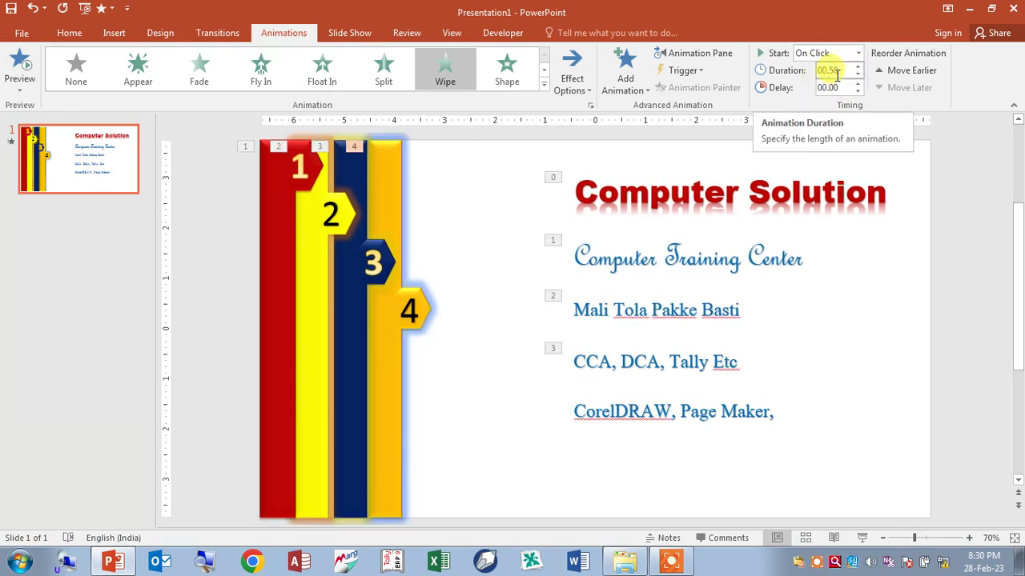
{"action": "left_click", "coordinate": [857, 66]}
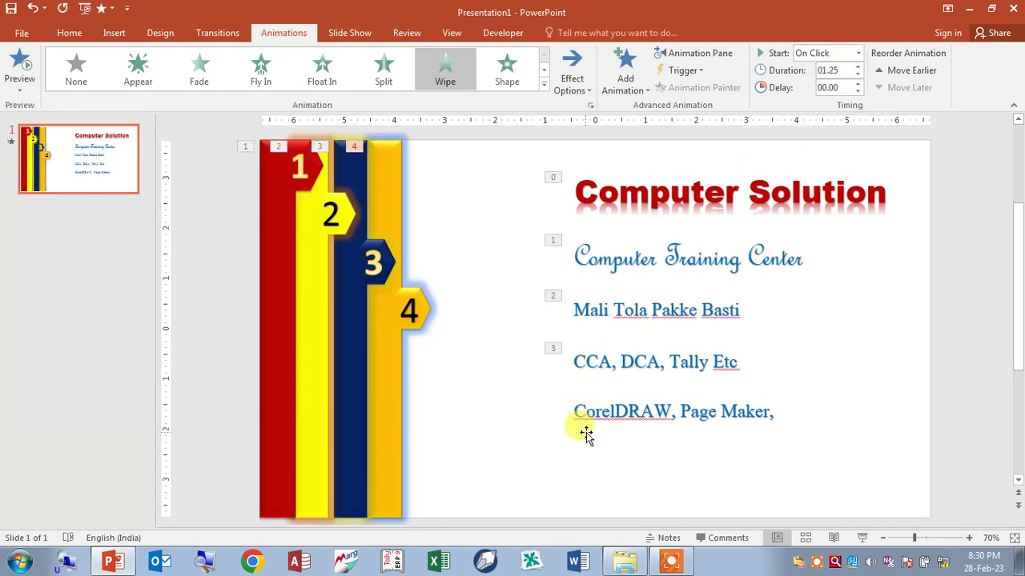
Give the CorelDRAW line a Wipe entrance starting After Previous, then preview the slide show
{"action": "left_click", "coordinate": [624, 412]}
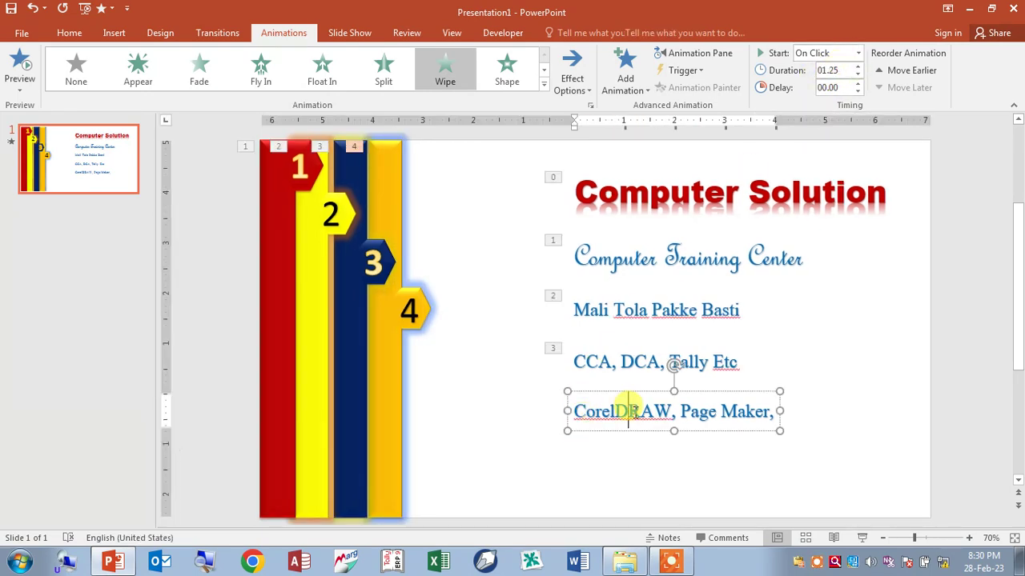
{"action": "left_click", "coordinate": [442, 68]}
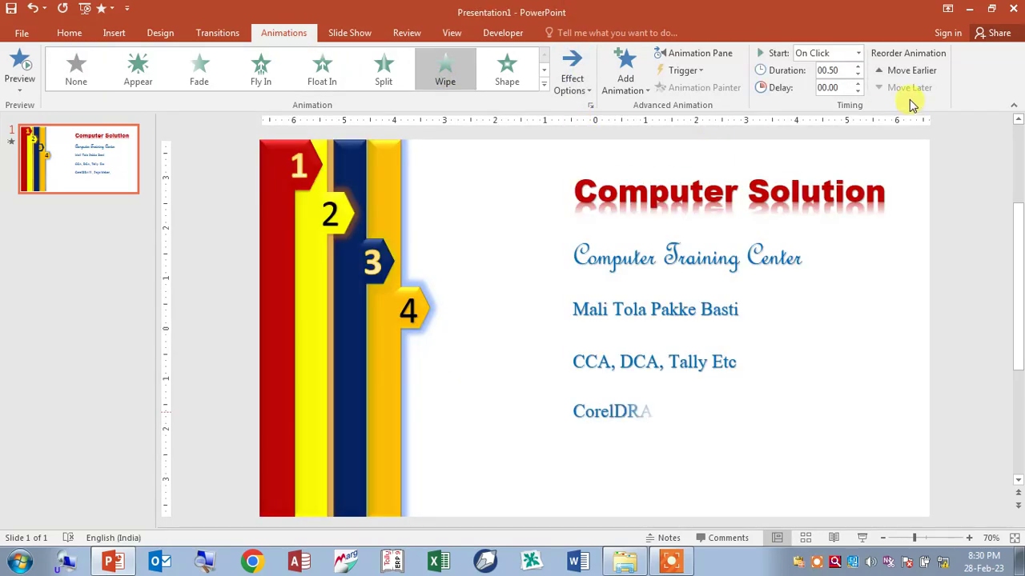
{"action": "left_click", "coordinate": [858, 54]}
{"action": "left_click", "coordinate": [836, 94]}
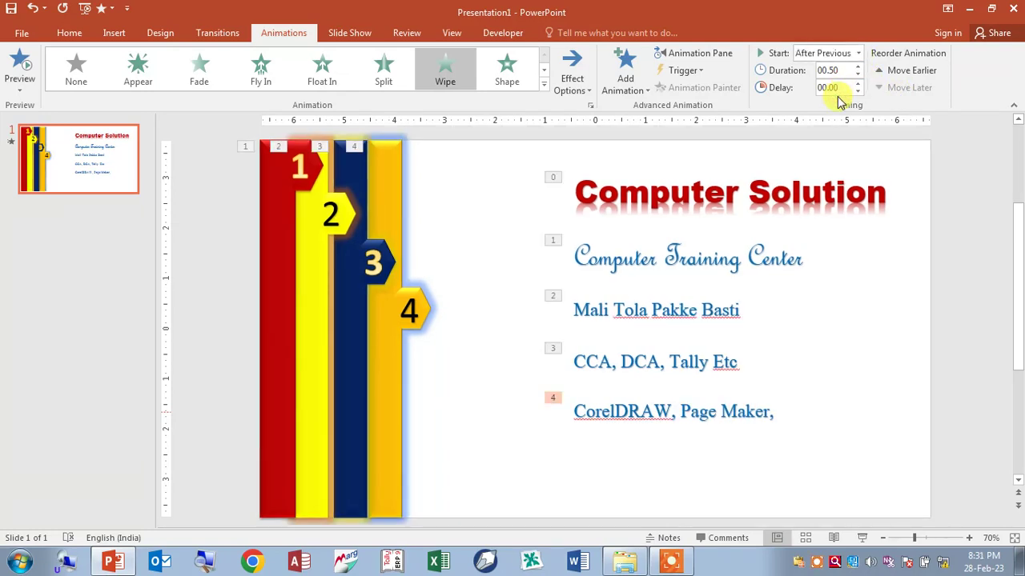
{"action": "key", "text": "F5"}
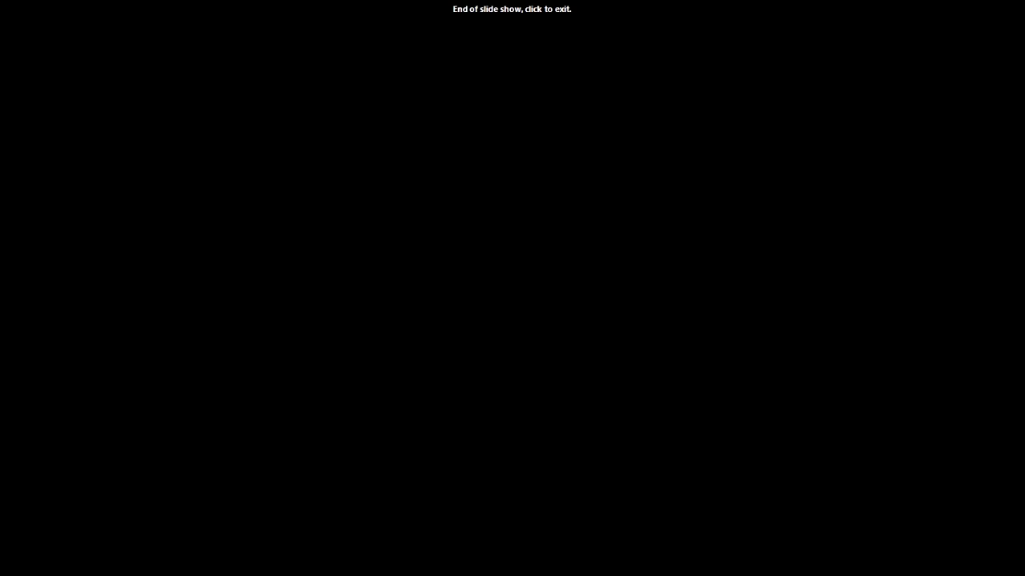
{"action": "left_click", "coordinate": [840, 101]}
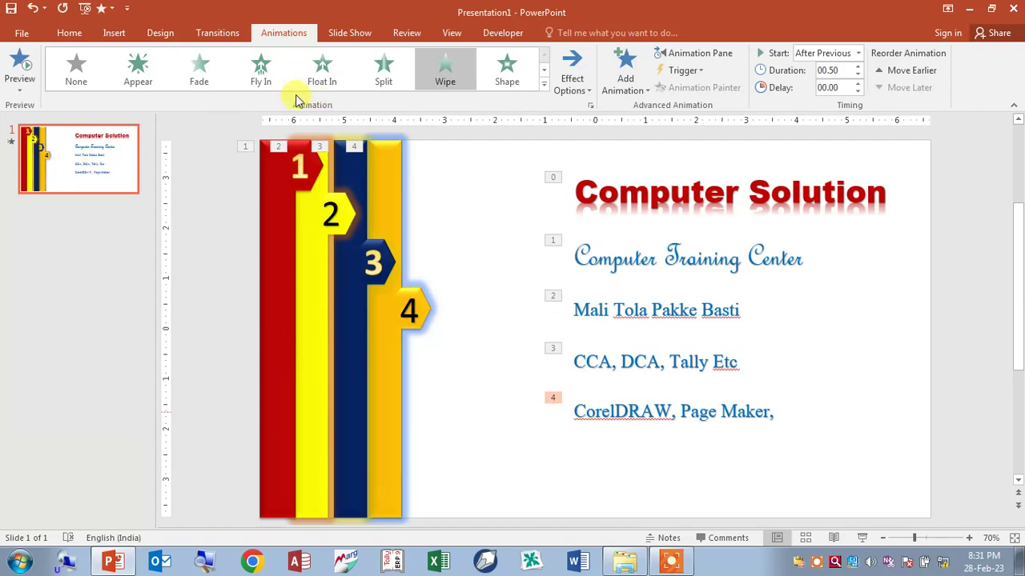
Draw a rectangle, stretch it to the slide top, and place it right of the orange bar
{"action": "left_click", "coordinate": [114, 35]}
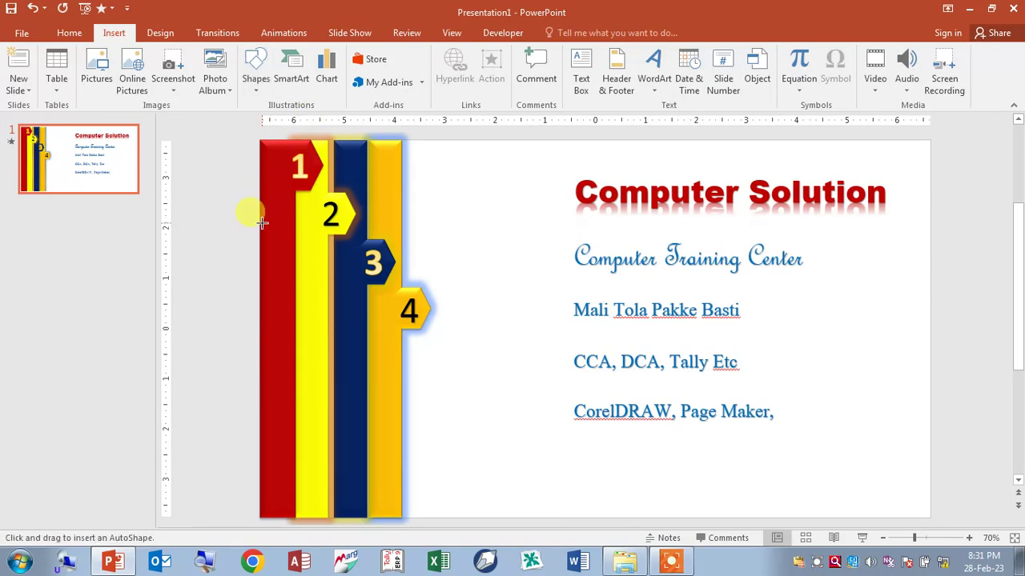
{"action": "mouse_move", "coordinate": [259, 223]}
{"action": "left_mouse_down"}
{"action": "mouse_move", "coordinate": [278, 277]}
{"action": "mouse_move", "coordinate": [286, 513]}
{"action": "left_mouse_up"}
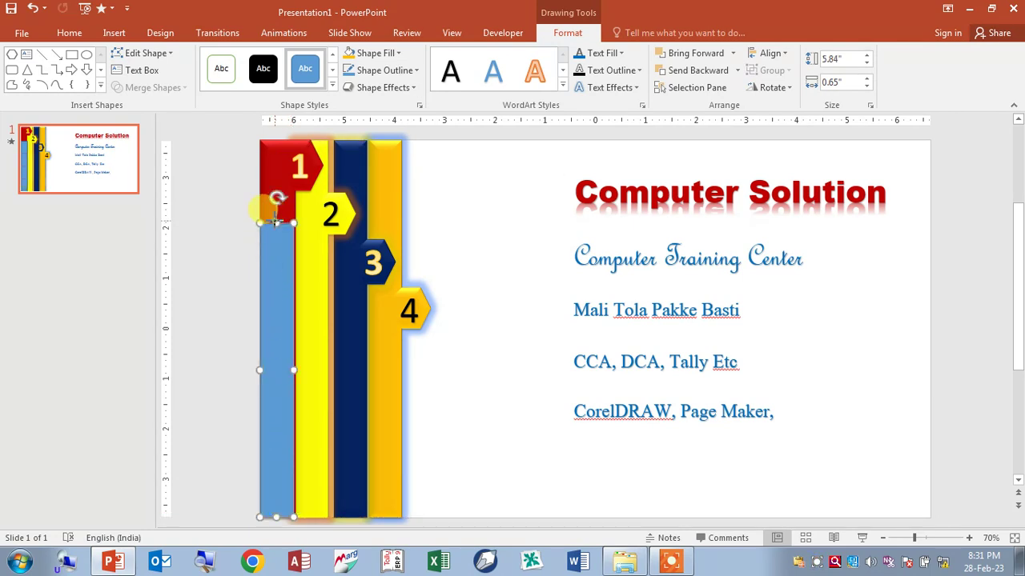
{"action": "left_click_drag", "start_coordinate": [275, 222], "coordinate": [275, 153]}
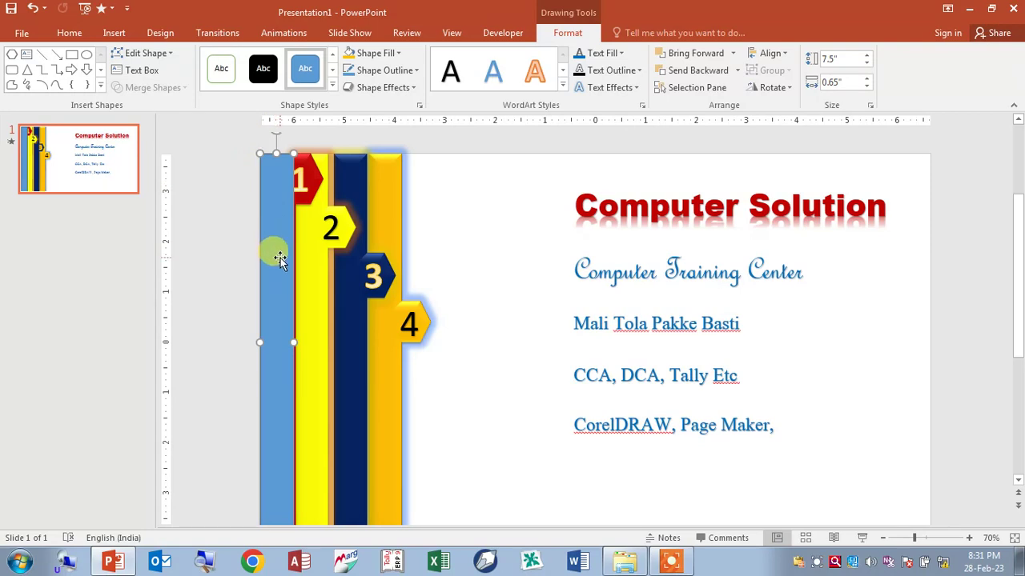
{"action": "mouse_move", "coordinate": [278, 257]}
{"action": "left_mouse_down"}
{"action": "mouse_move", "coordinate": [440, 264]}
{"action": "mouse_move", "coordinate": [421, 264]}
{"action": "left_mouse_up"}
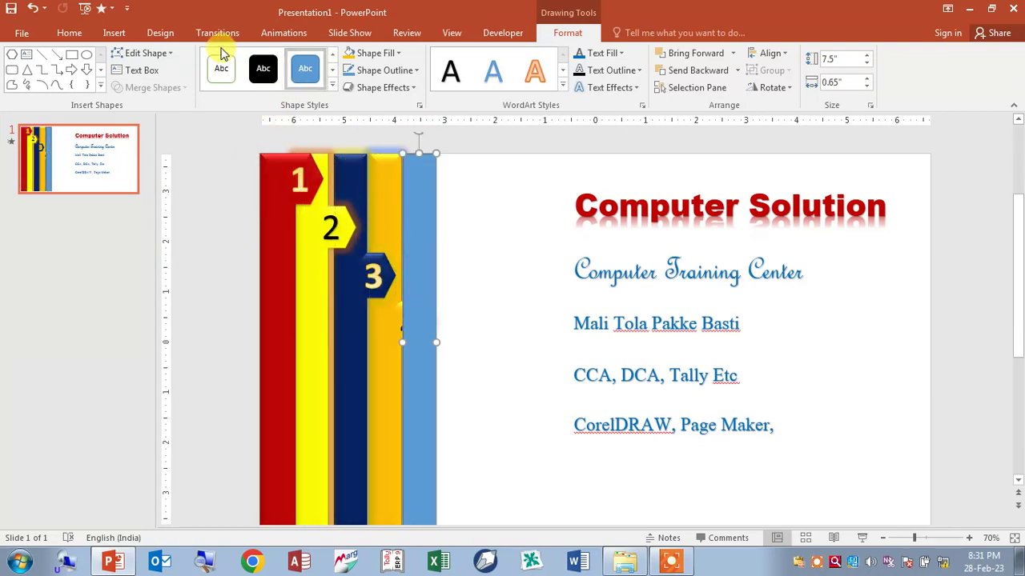
{"action": "left_click", "coordinate": [116, 33]}
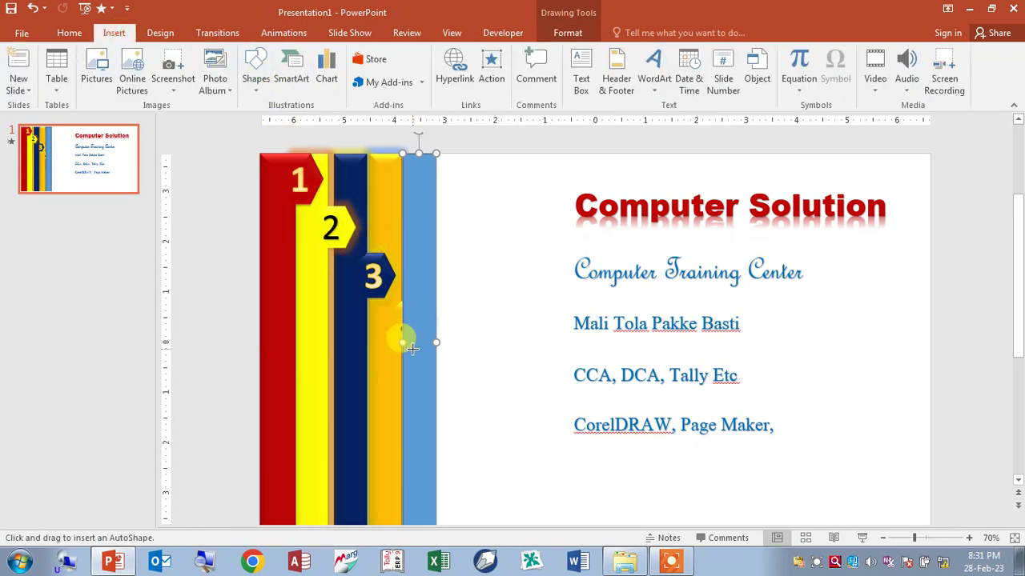
Add a hexagon tab to the strip and fill the fifth bar light blue
{"action": "left_click_drag", "start_coordinate": [415, 347], "coordinate": [466, 389]}
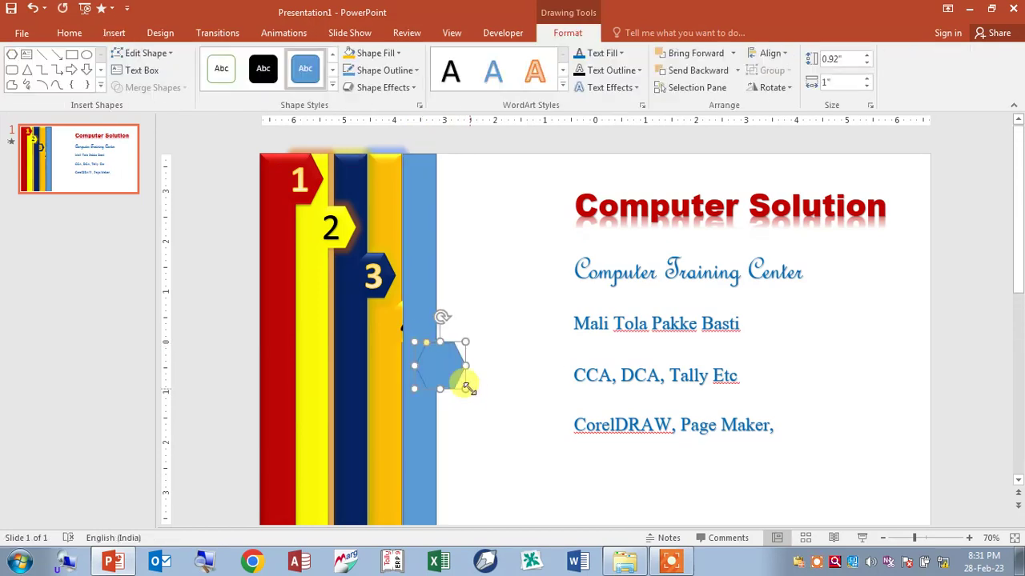
{"action": "left_click", "coordinate": [420, 436], "text": "shift"}
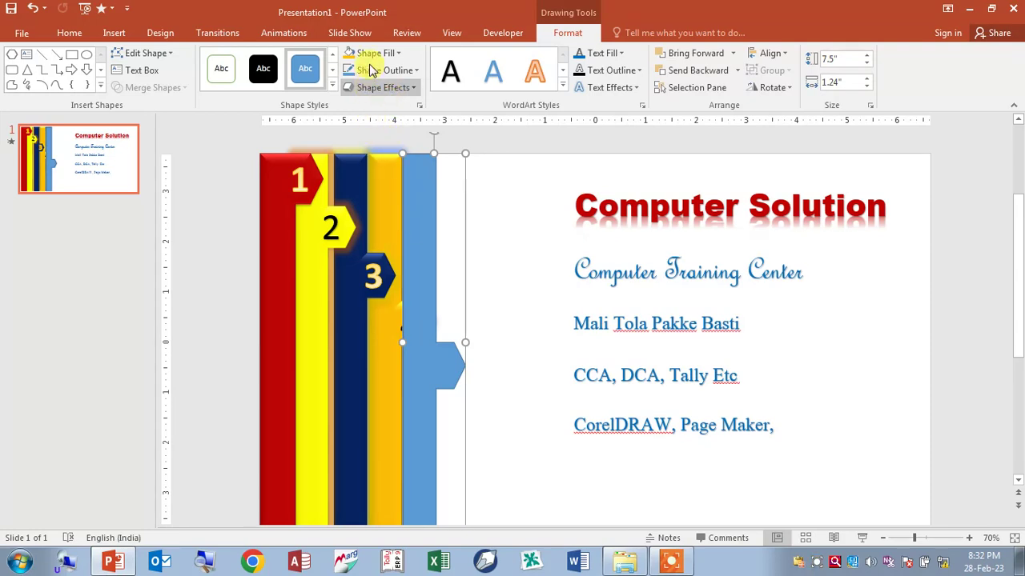
{"action": "left_click", "coordinate": [361, 170]}
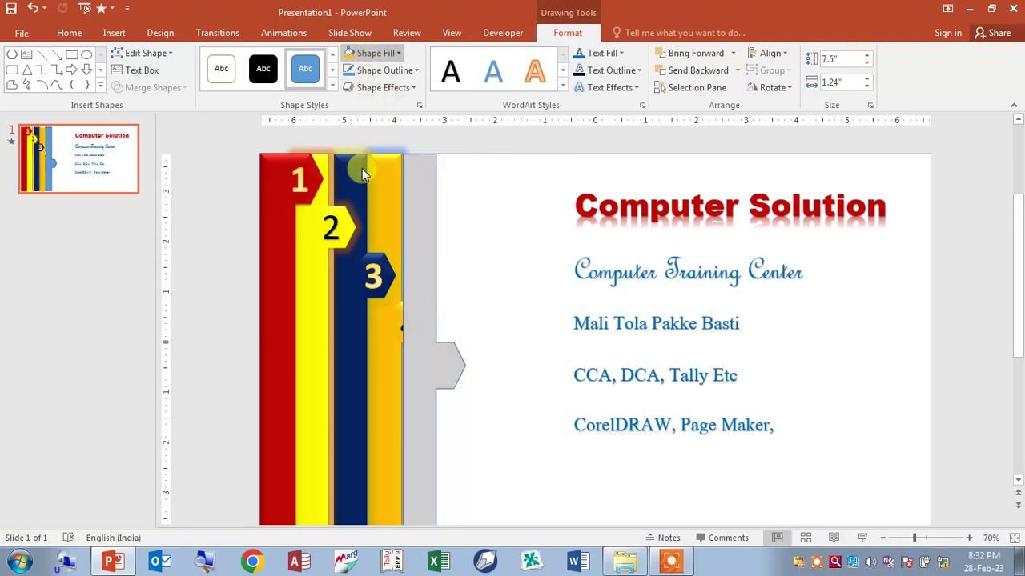
{"action": "left_click", "coordinate": [381, 167]}
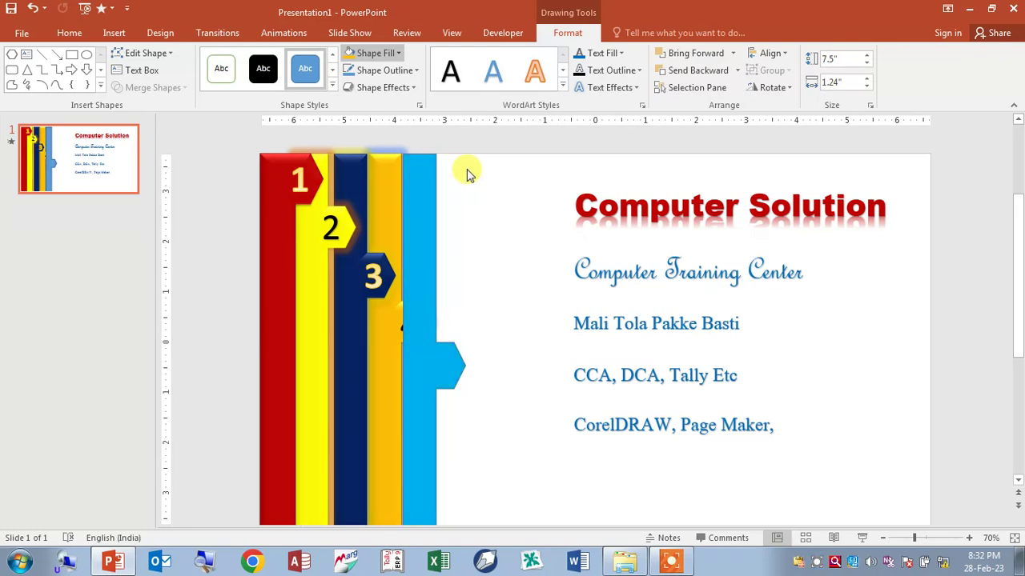
{"action": "left_click", "coordinate": [426, 175]}
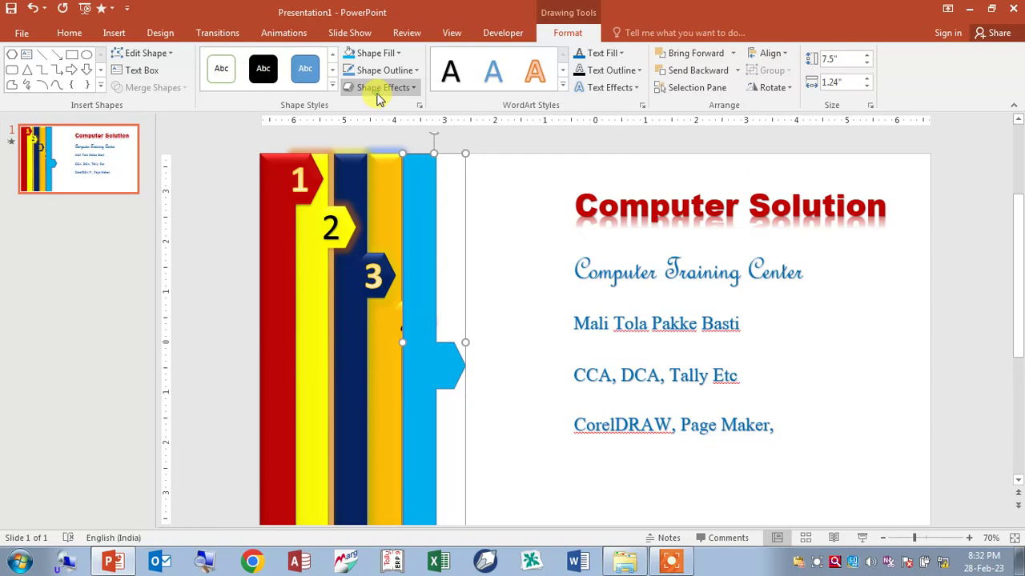
Apply a glow effect to the light blue bar, matching the other bars
{"action": "left_click", "coordinate": [512, 207]}
{"action": "left_click", "coordinate": [463, 170]}
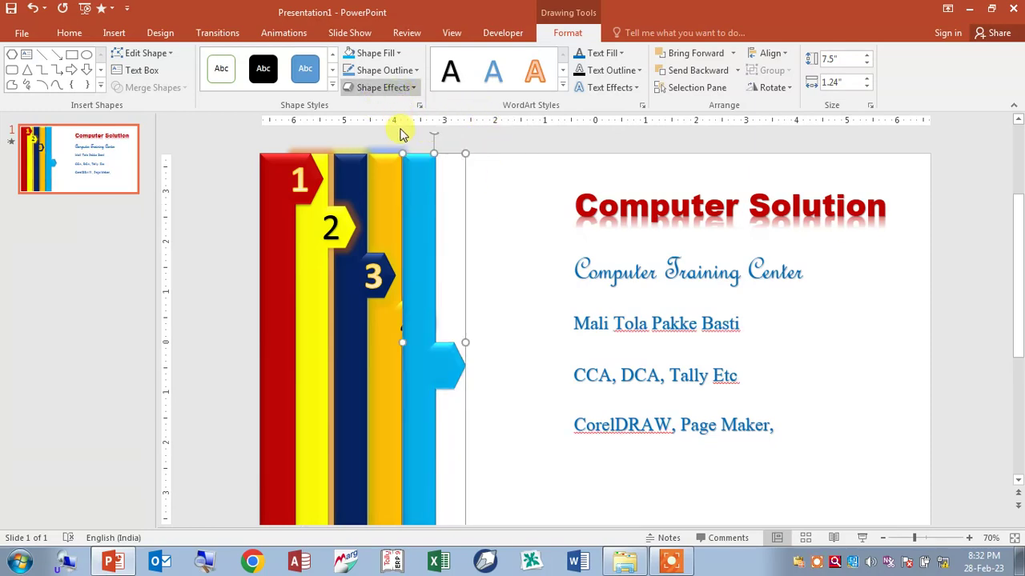
{"action": "left_click", "coordinate": [402, 185]}
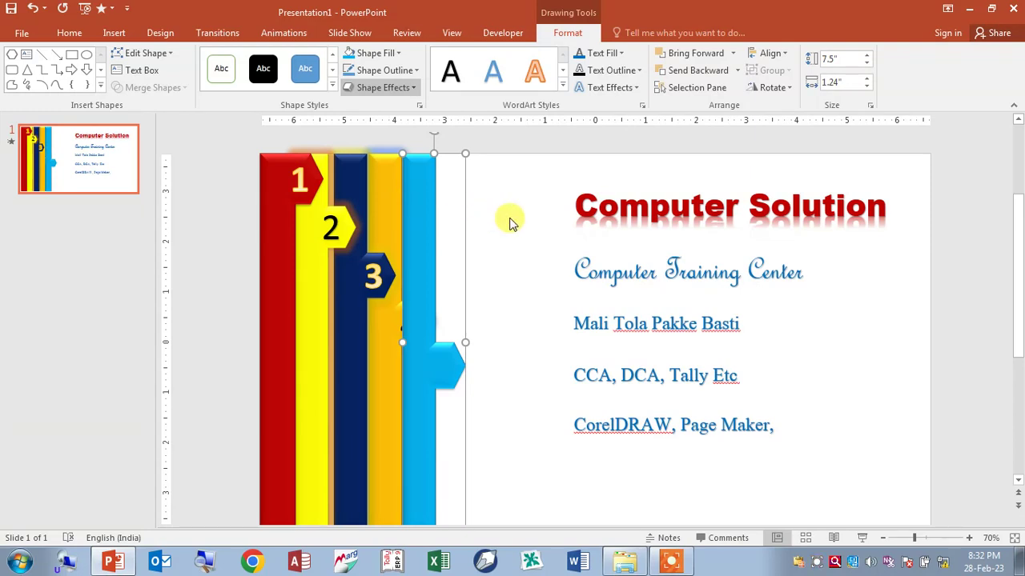
{"action": "left_click", "coordinate": [512, 431]}
{"action": "key", "text": "Tab"}
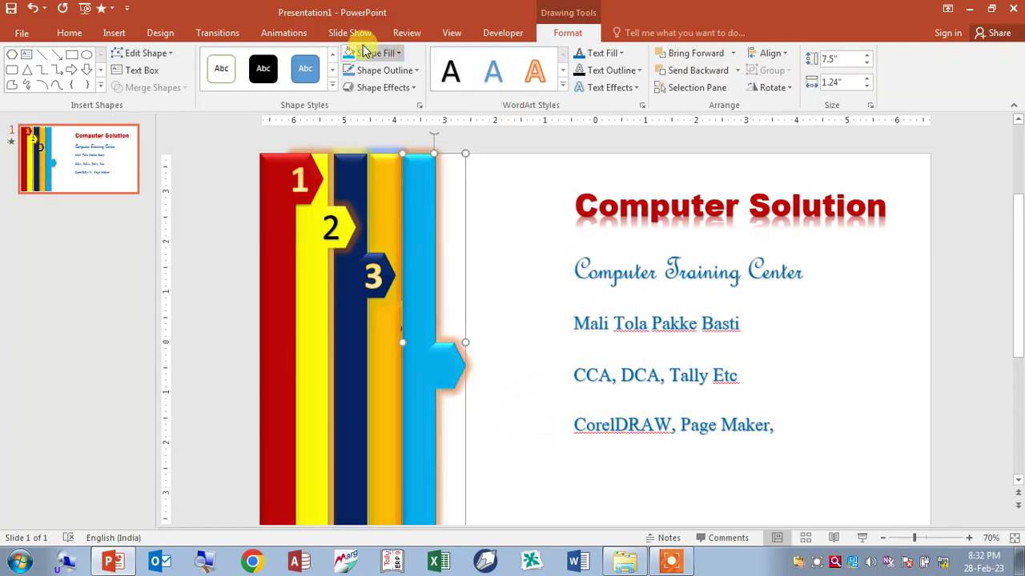
Place a WordArt '5' on the blue bar's tab and group it with the bar
{"action": "left_click", "coordinate": [114, 33]}
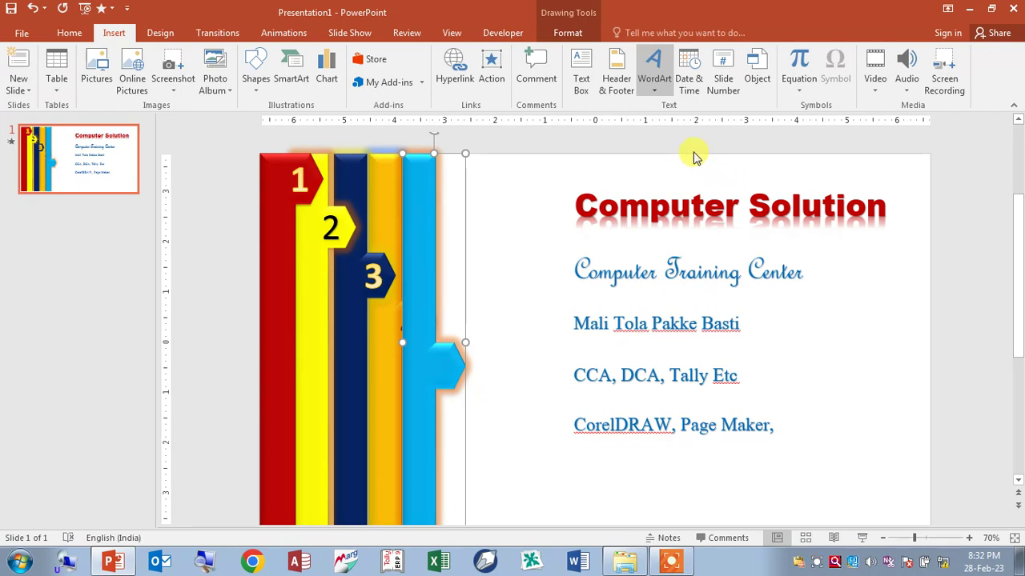
{"action": "left_click", "coordinate": [655, 125]}
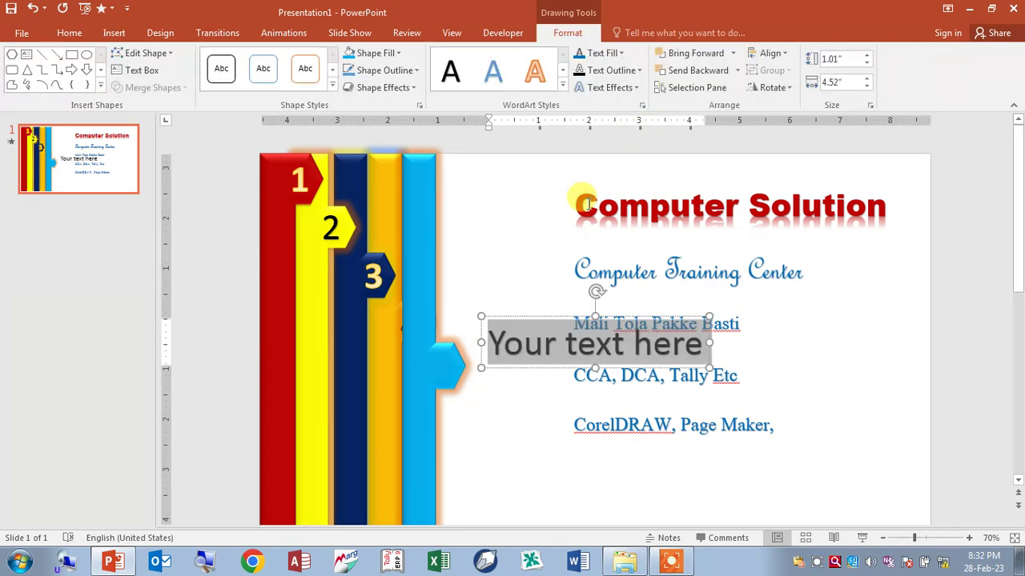
{"action": "type", "text": "5"}
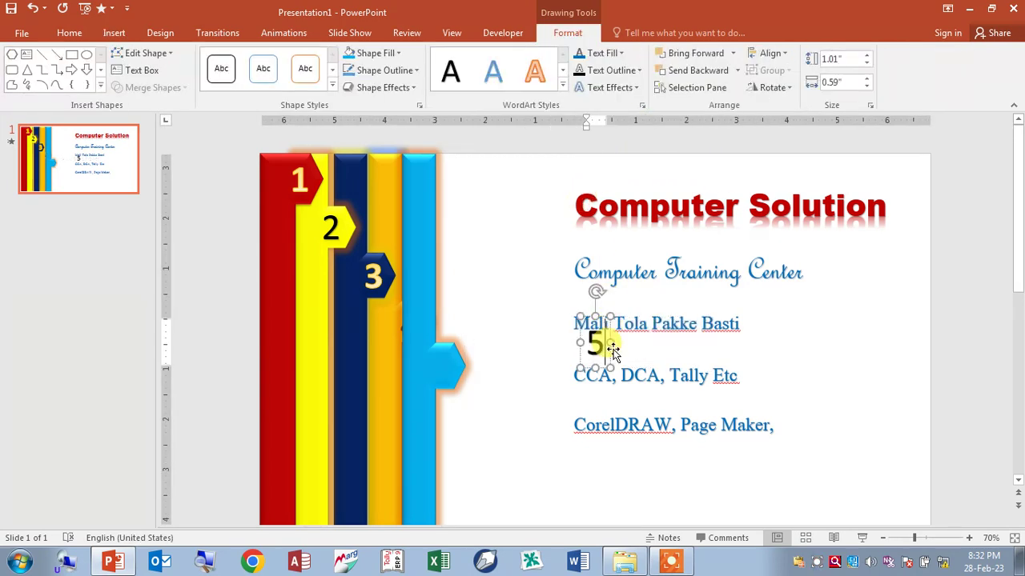
{"action": "left_click_drag", "start_coordinate": [605, 357], "coordinate": [458, 381]}
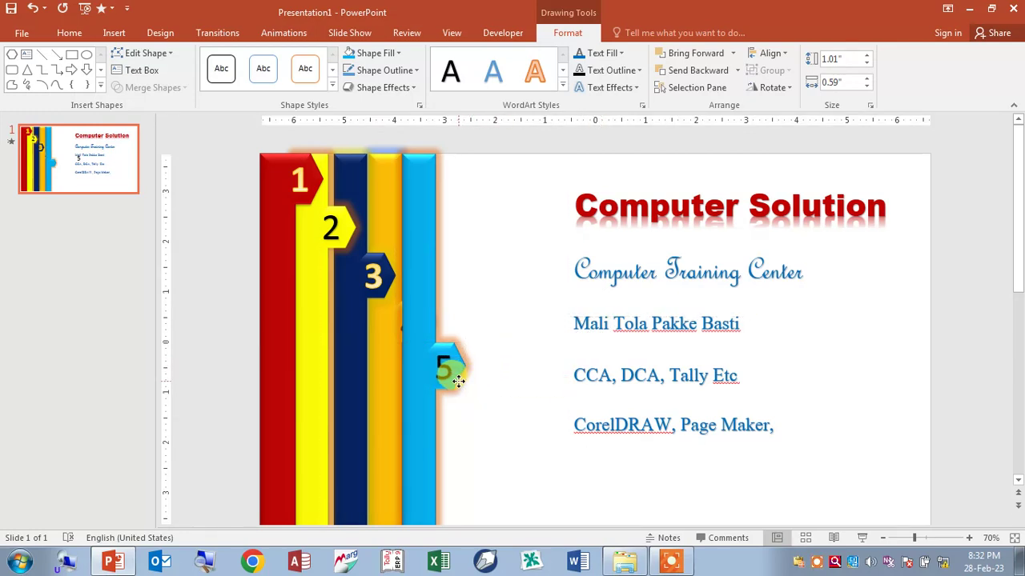
{"action": "left_click", "coordinate": [428, 433], "text": "shift"}
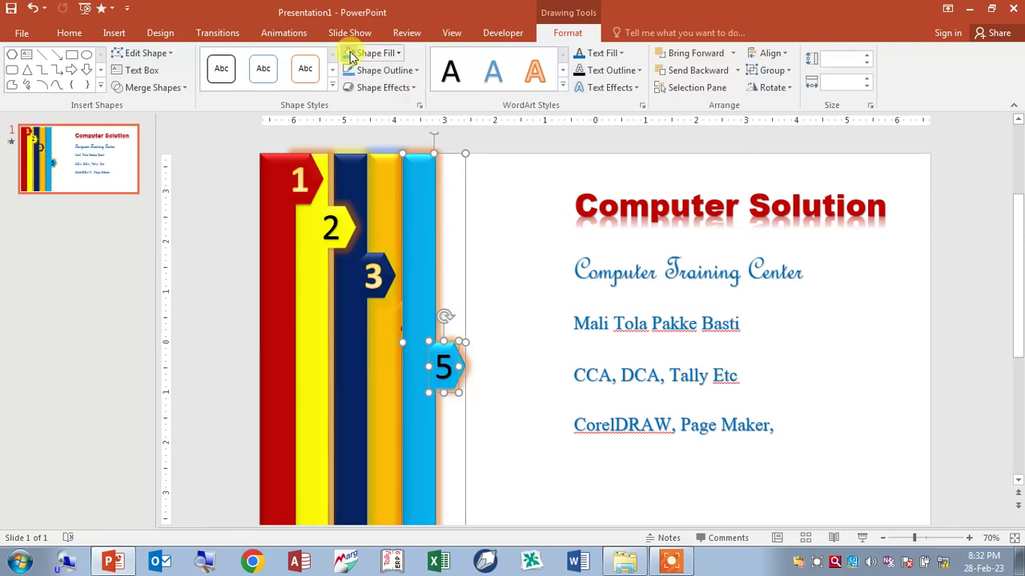
{"action": "left_click", "coordinate": [773, 71]}
{"action": "left_click", "coordinate": [778, 88]}
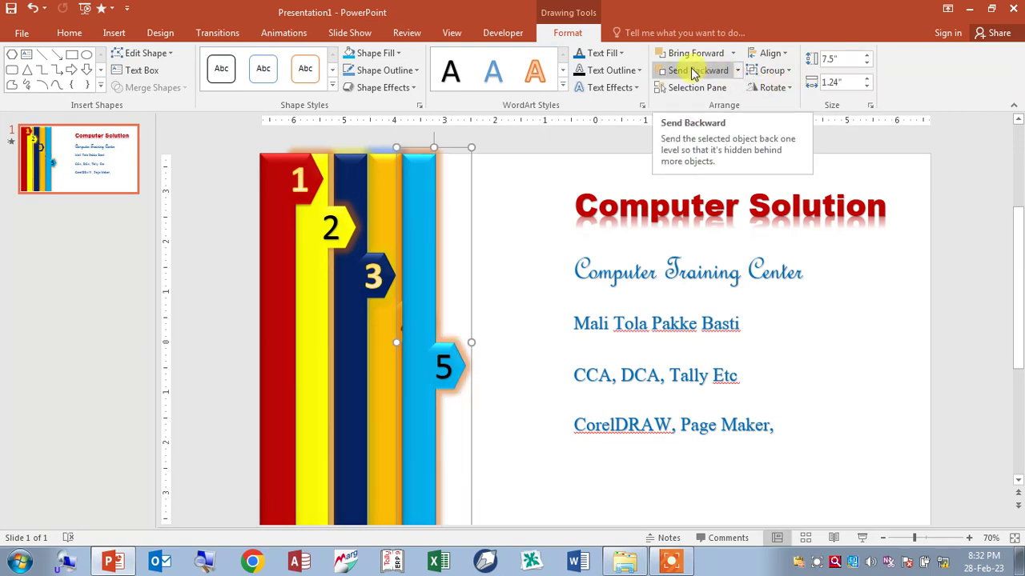
Send the blue bar group backward repeatedly until the orange bar's 4 tab shows
{"action": "left_click", "coordinate": [693, 72]}
{"action": "left_click", "coordinate": [694, 72]}
{"action": "left_click", "coordinate": [693, 72]}
{"action": "left_click", "coordinate": [693, 72]}
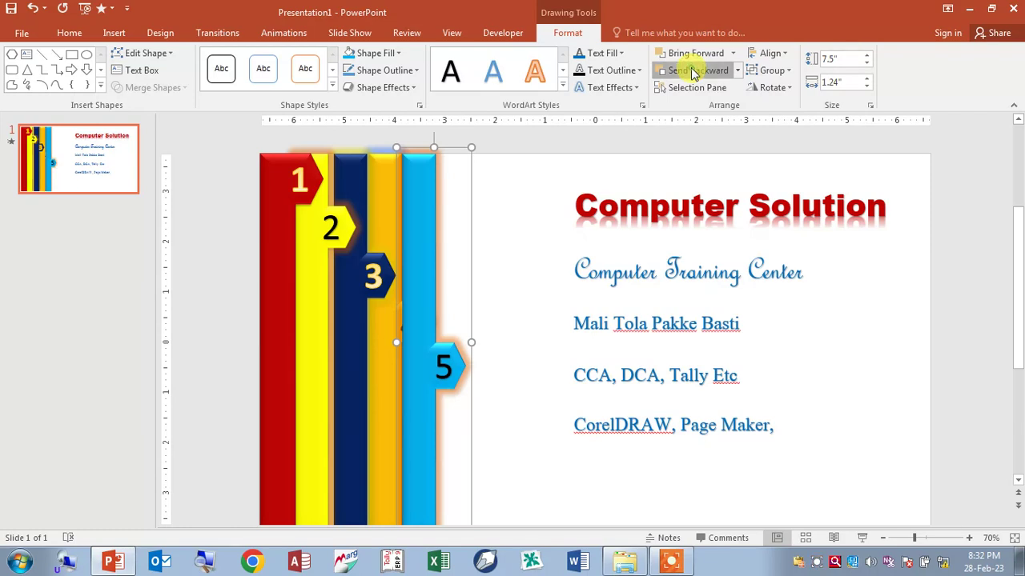
{"action": "left_click", "coordinate": [693, 72]}
{"action": "left_click", "coordinate": [693, 72]}
{"action": "left_click", "coordinate": [693, 72]}
{"action": "left_click", "coordinate": [694, 72]}
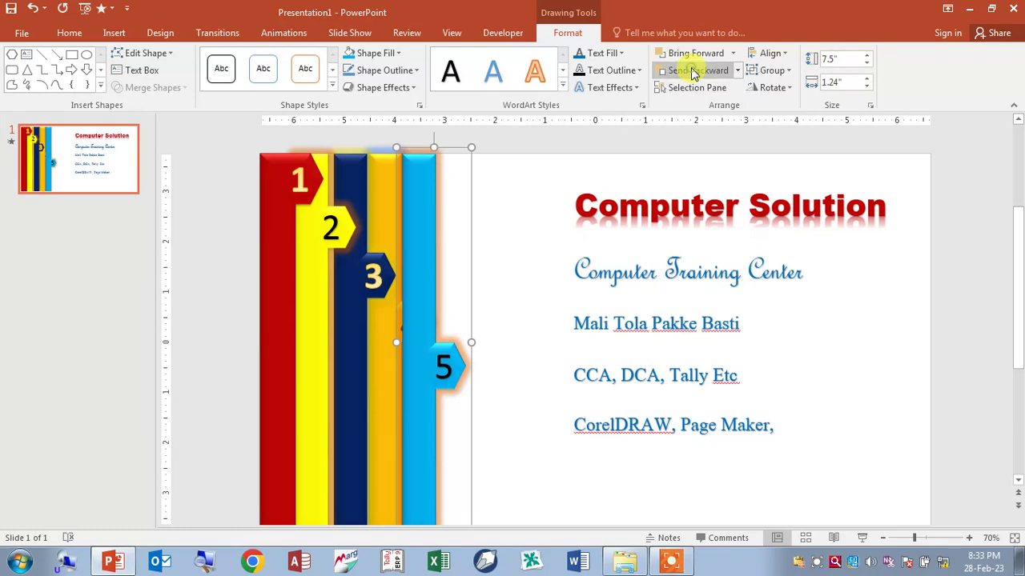
{"action": "left_click", "coordinate": [693, 72]}
{"action": "left_click", "coordinate": [693, 72]}
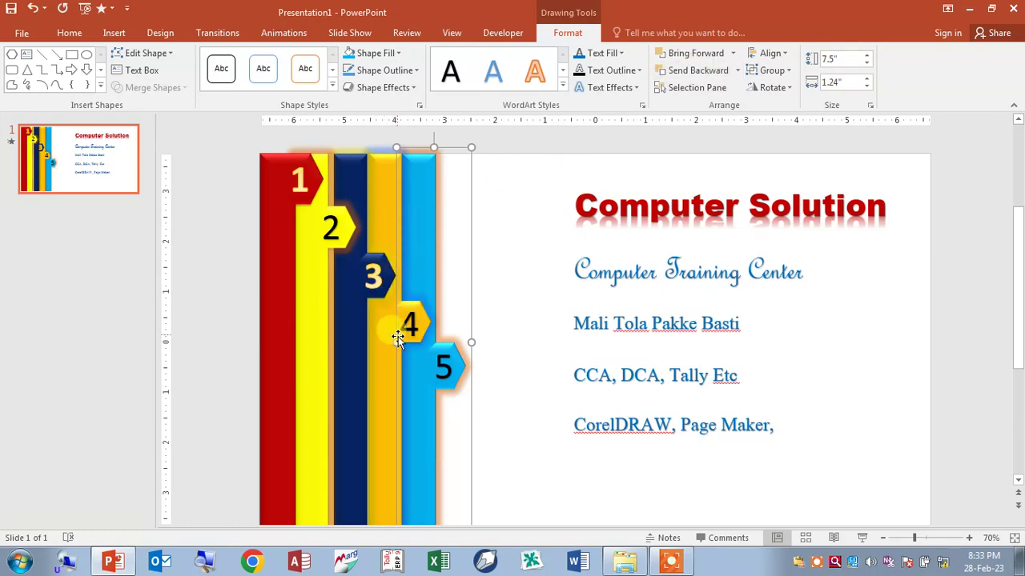
{"action": "left_click", "coordinate": [444, 364]}
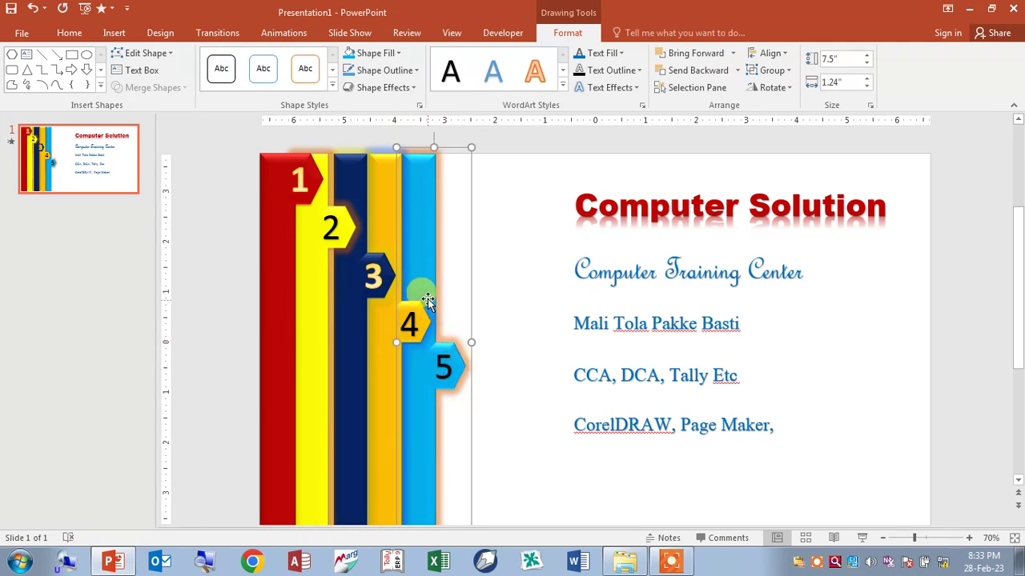
Give the blue bar a Wipe entrance with a changed direction and longer duration
{"action": "left_click", "coordinate": [286, 36]}
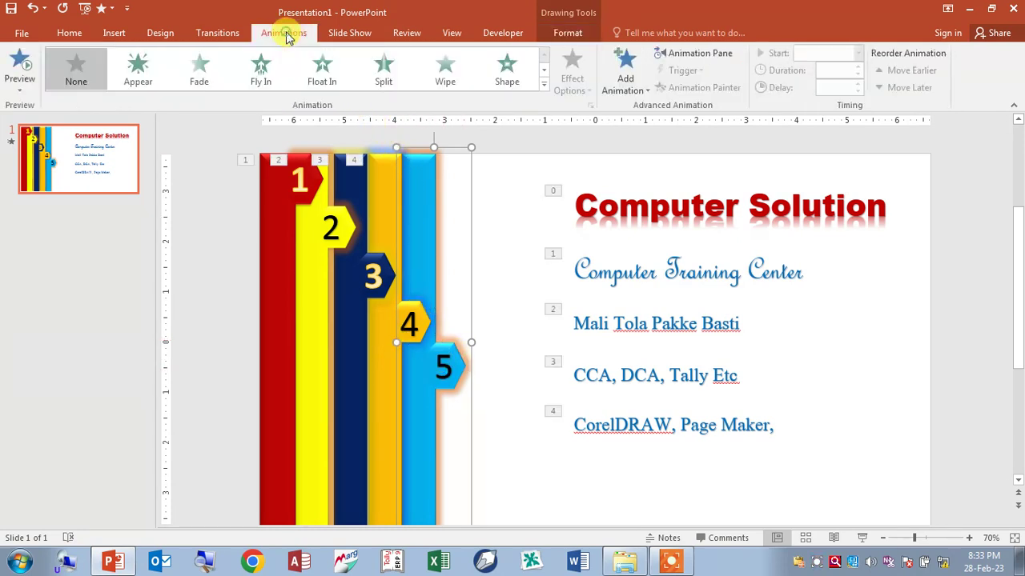
{"action": "left_click", "coordinate": [453, 73]}
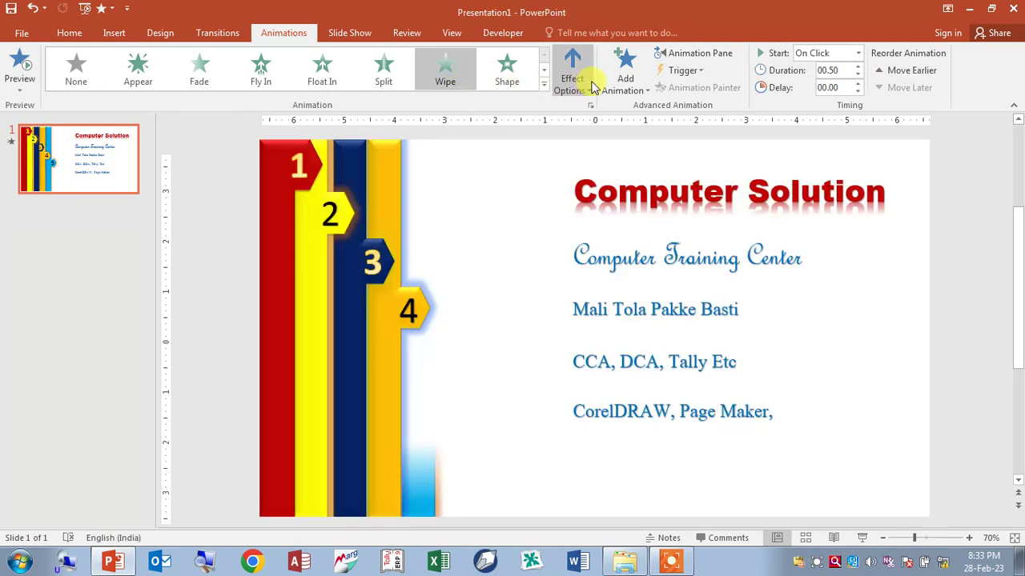
{"action": "left_click", "coordinate": [609, 173]}
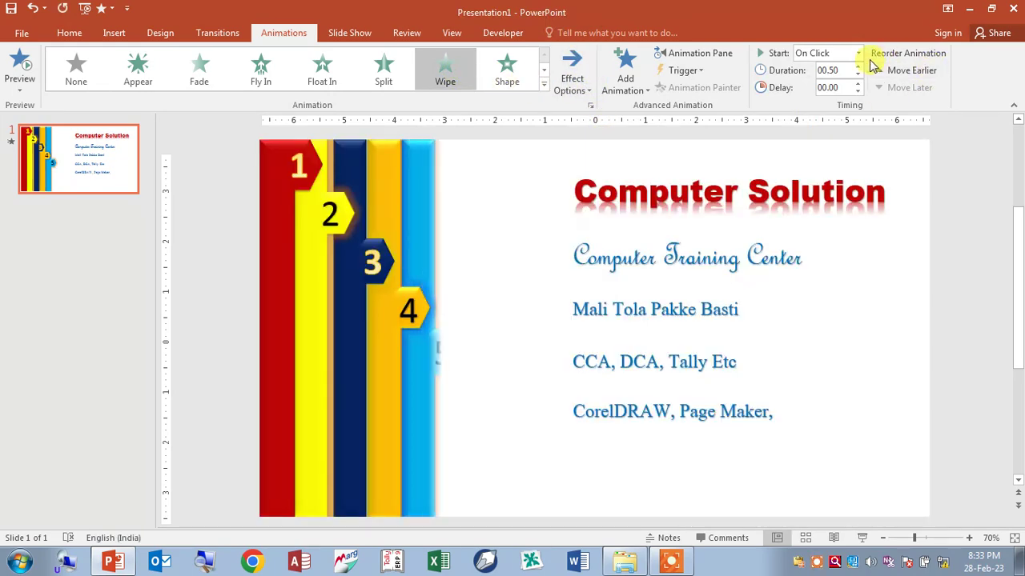
{"action": "left_click", "coordinate": [858, 68]}
{"action": "left_click", "coordinate": [857, 67]}
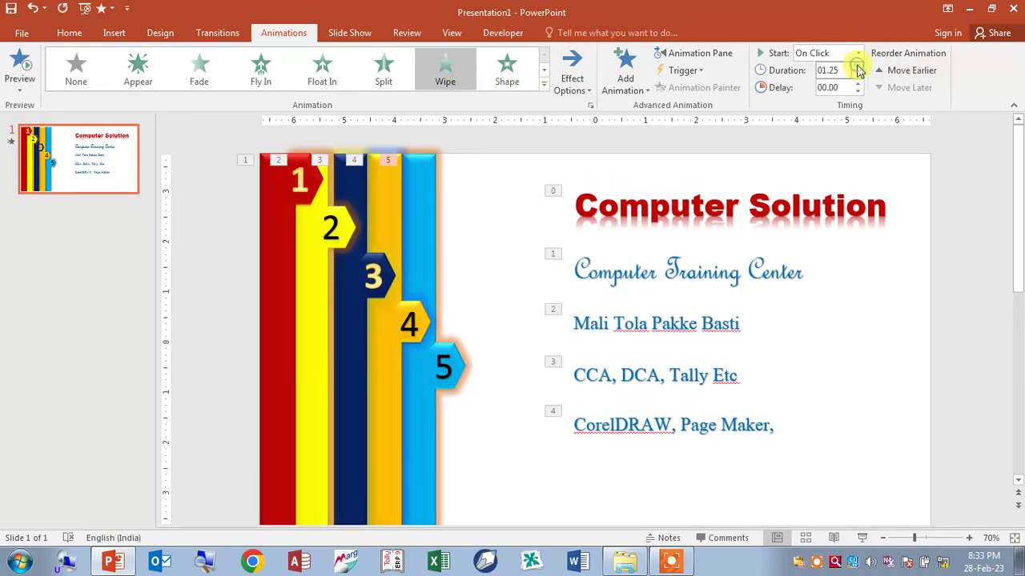
Copy the CorelDRAW line below itself, retype it as 'Education is Mission', and align it
{"action": "left_click", "coordinate": [688, 425]}
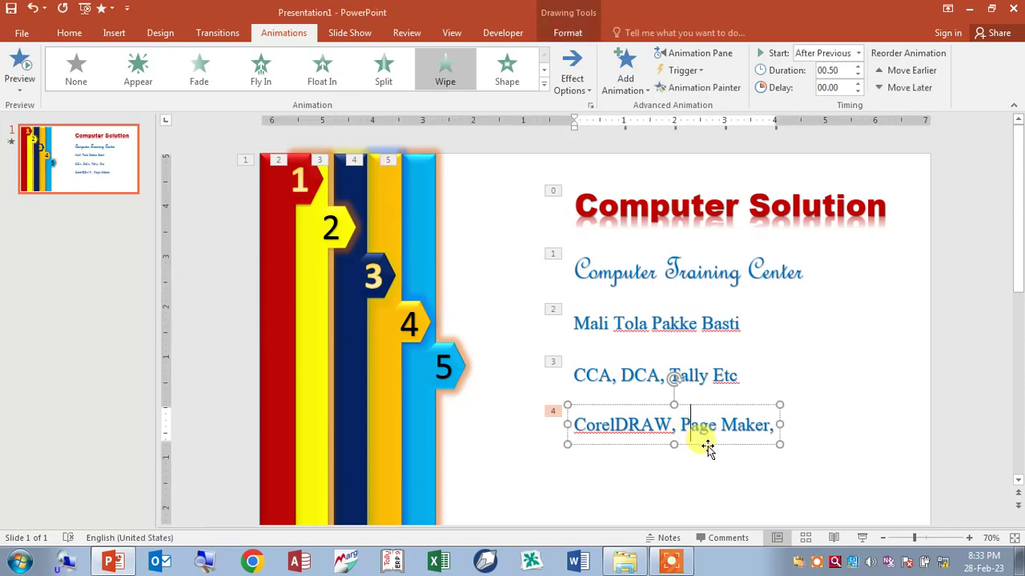
{"action": "left_click_drag", "start_coordinate": [708, 450], "coordinate": [713, 505]}
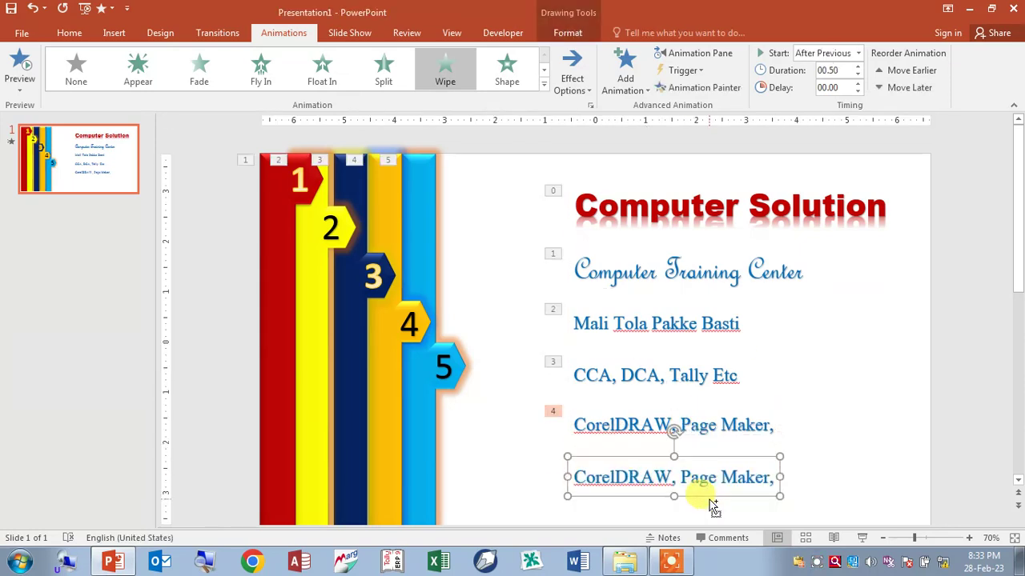
{"action": "left_click", "coordinate": [698, 478]}
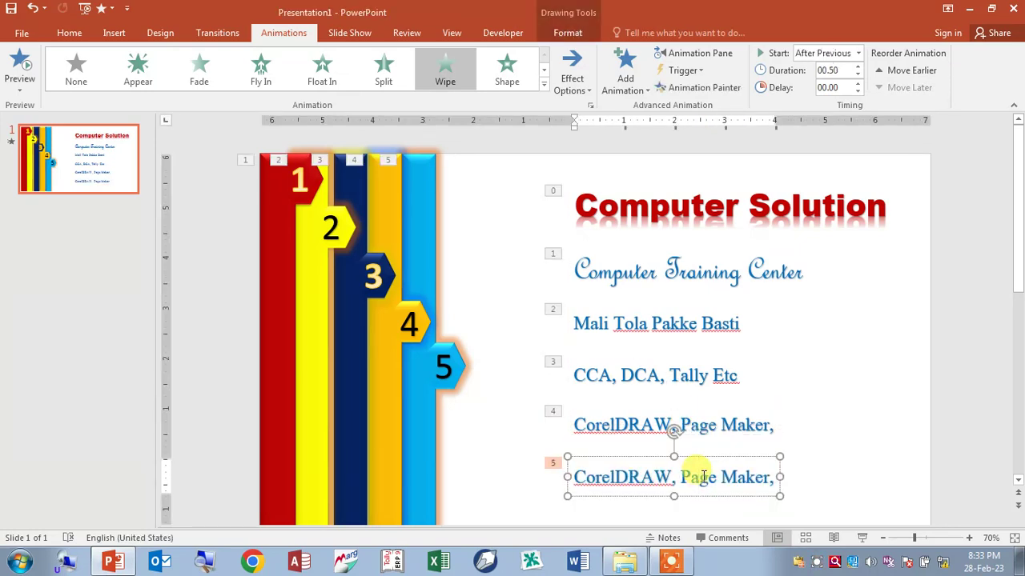
{"action": "triple_click", "coordinate": [699, 478]}
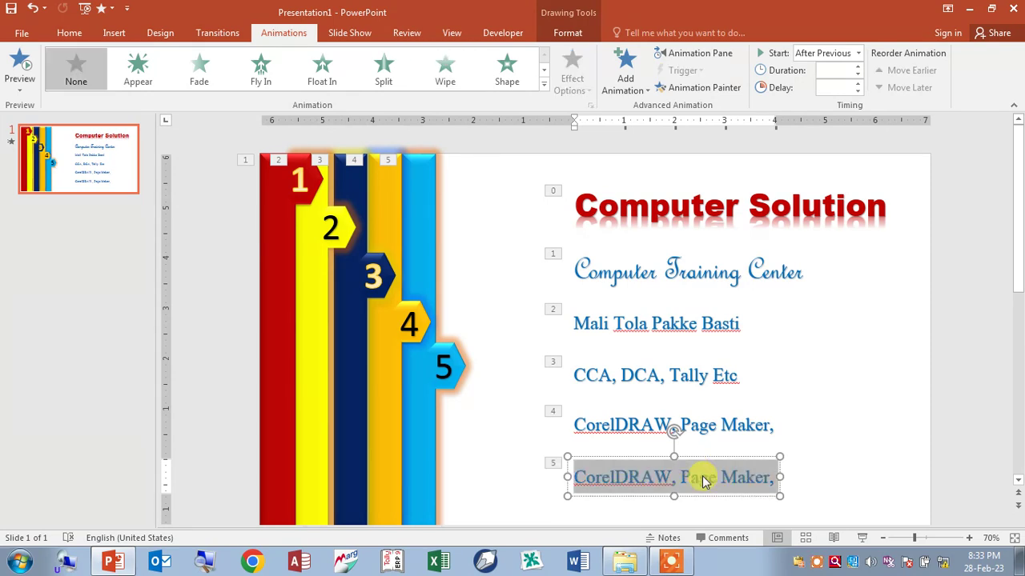
{"action": "type", "text": "Education is Mission"}
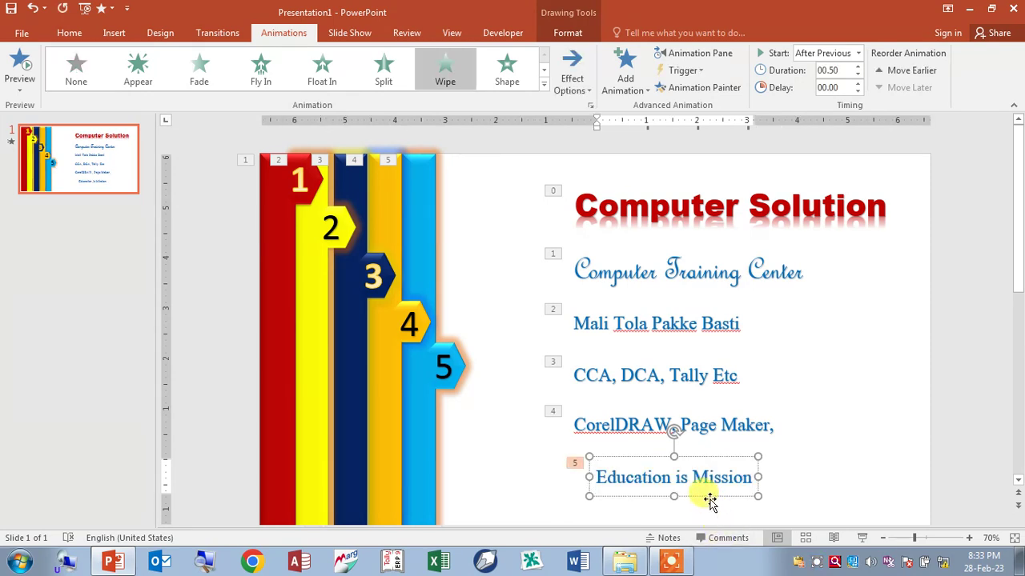
{"action": "left_click", "coordinate": [710, 498]}
{"action": "left_click_drag", "start_coordinate": [709, 498], "coordinate": [686, 500]}
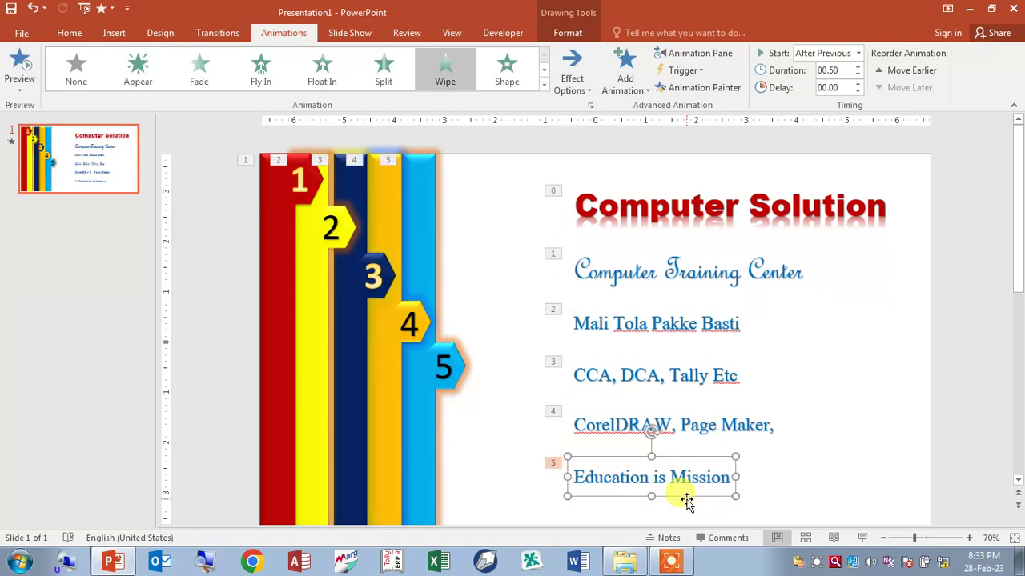
Give 'Education is Mission' a Wipe entrance after the previous one, then start the slide show
{"action": "left_click", "coordinate": [439, 84]}
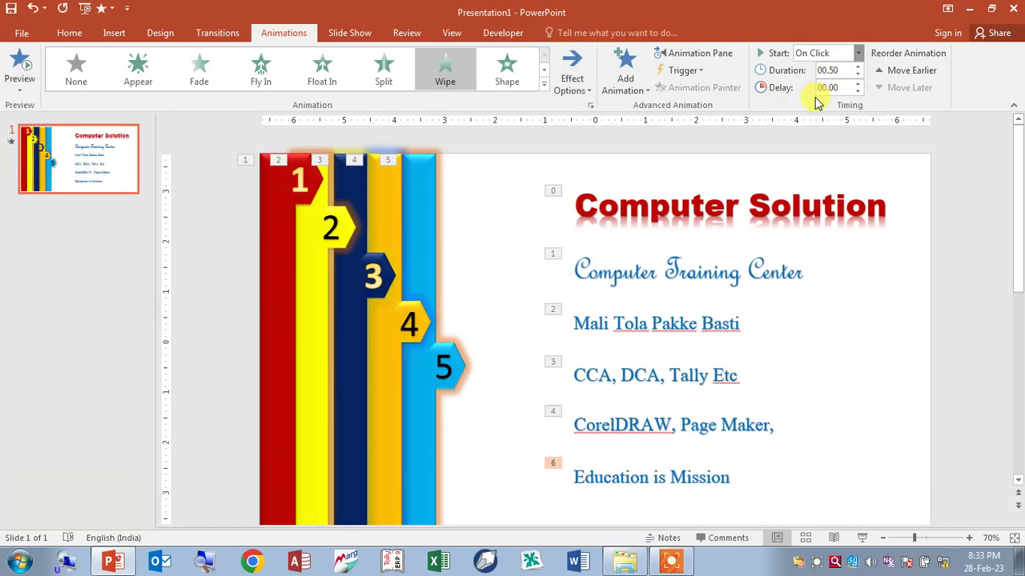
{"action": "left_click", "coordinate": [817, 102]}
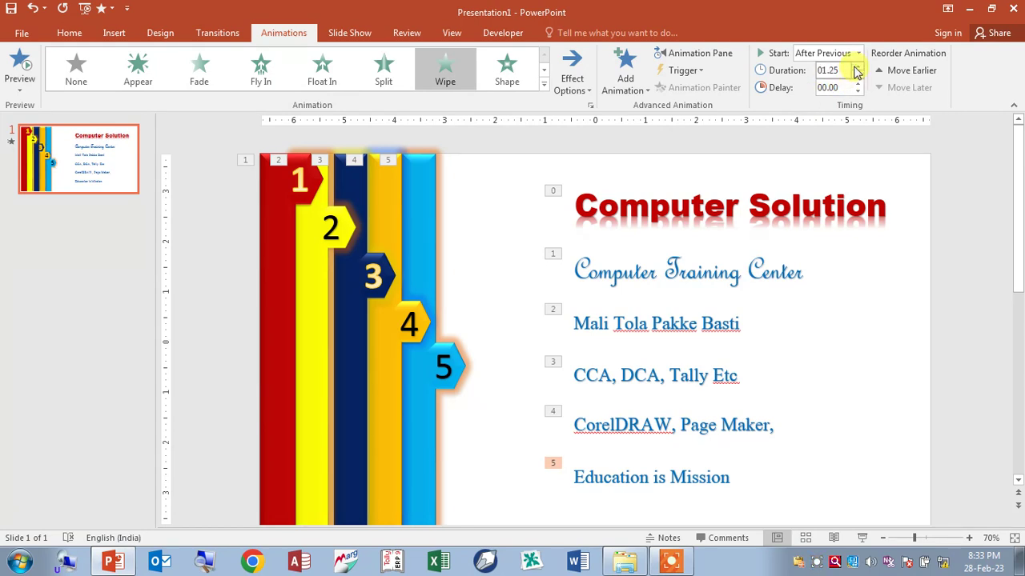
{"action": "key", "text": "F5"}
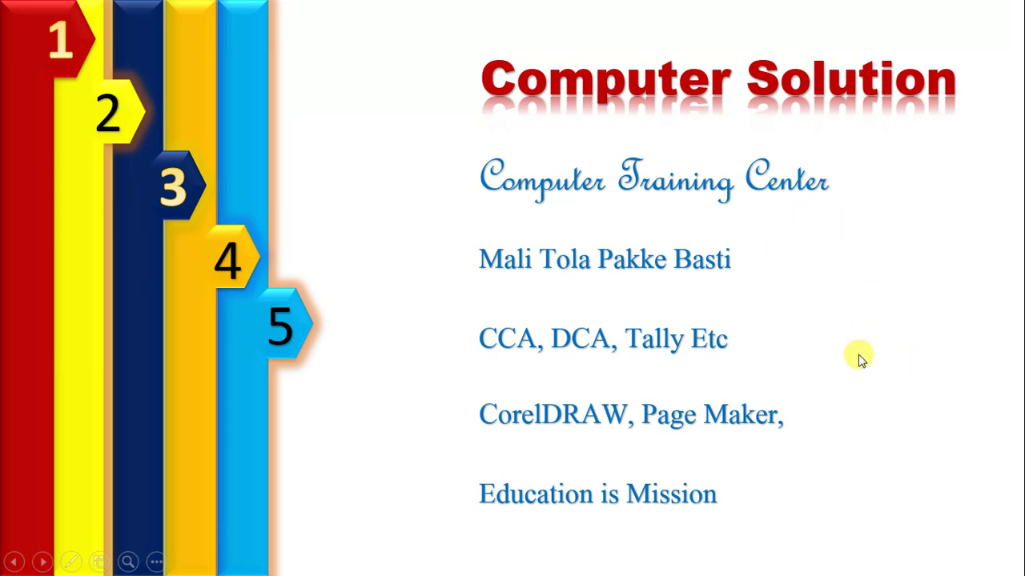
Watch all five bars and text lines animate, then exit the slide show
{"action": "key", "text": "Escape"}
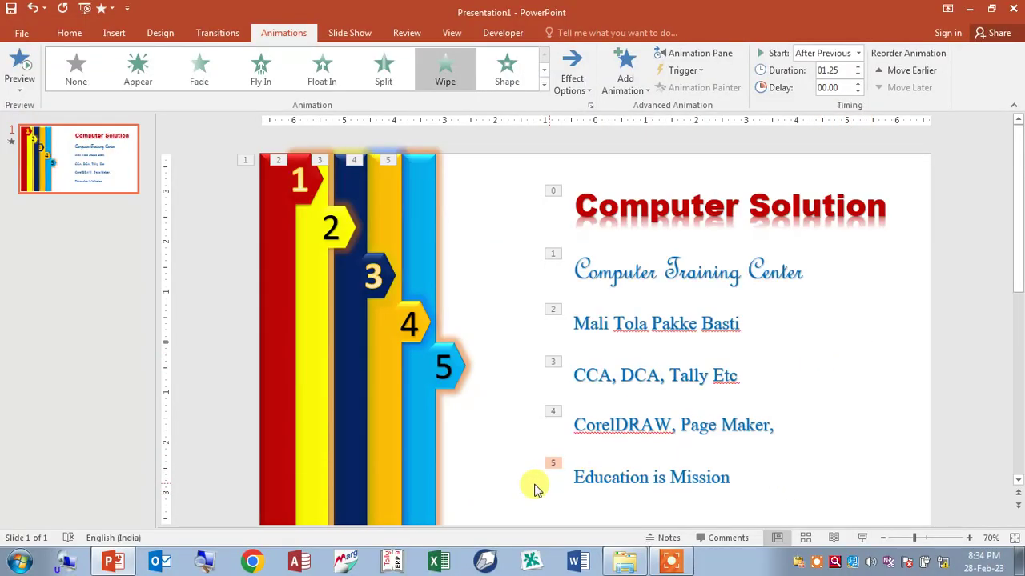
Use the empty slide area's right-click menu to open the Format Background pane
{"action": "right_click", "coordinate": [478, 494]}
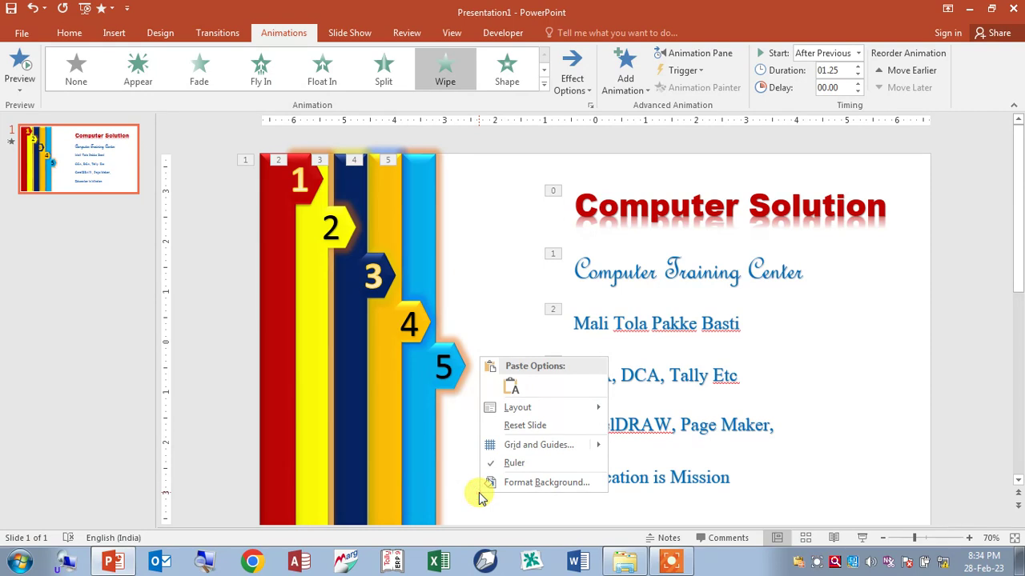
{"action": "key", "text": "Escape"}
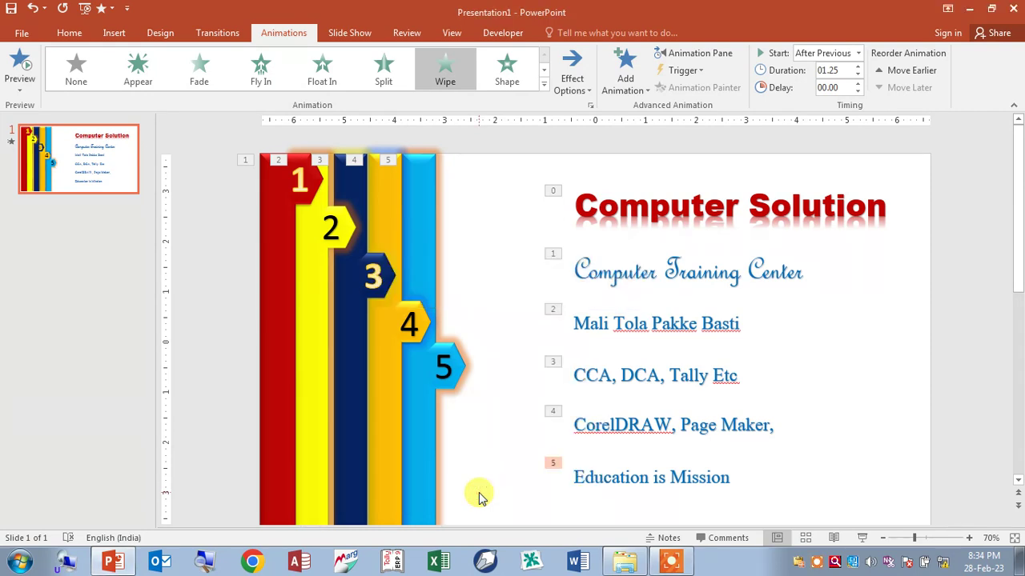
{"action": "right_click", "coordinate": [479, 494]}
{"action": "left_click", "coordinate": [855, 433]}
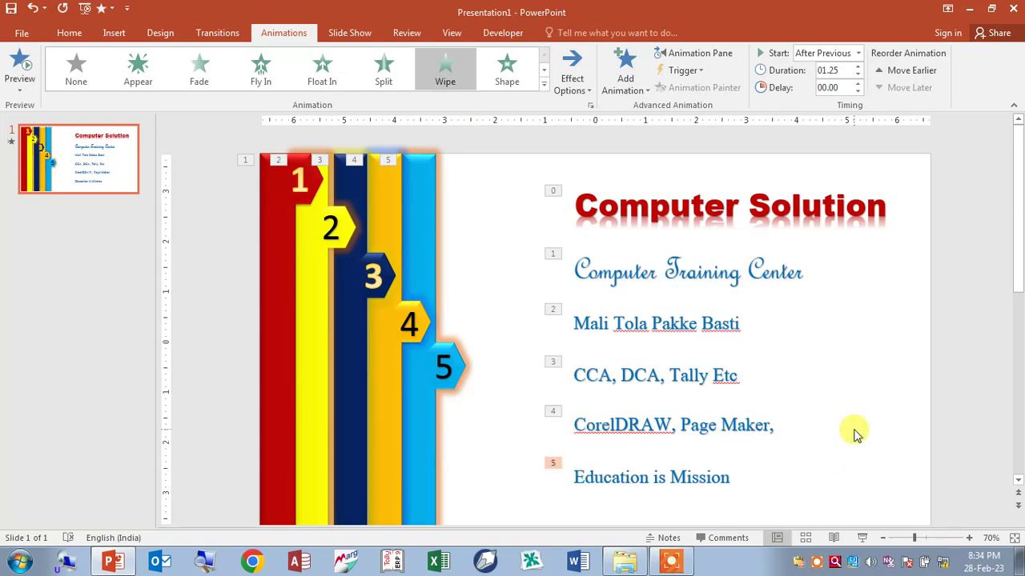
{"action": "right_click", "coordinate": [855, 433]}
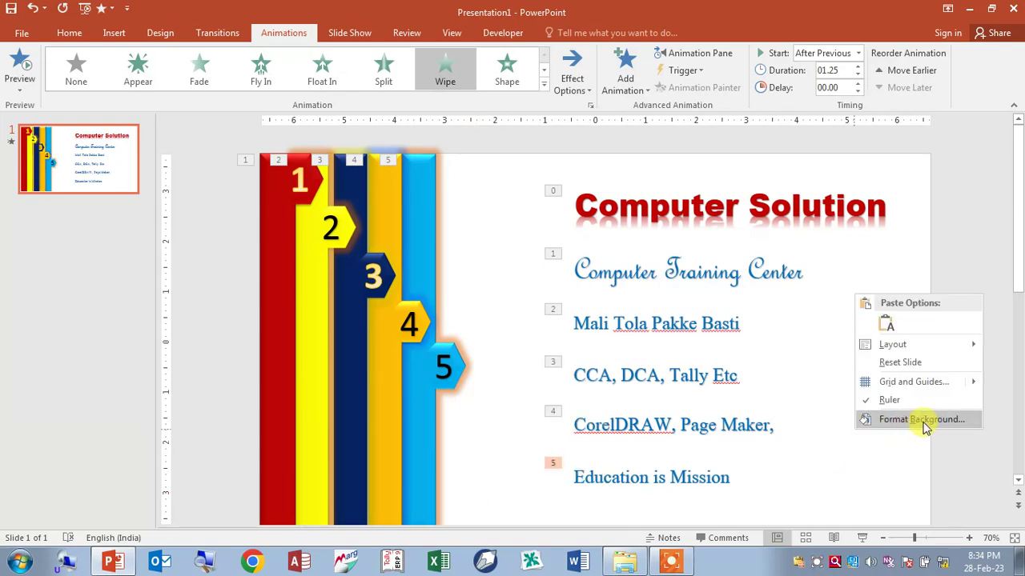
{"action": "right_click", "coordinate": [870, 449]}
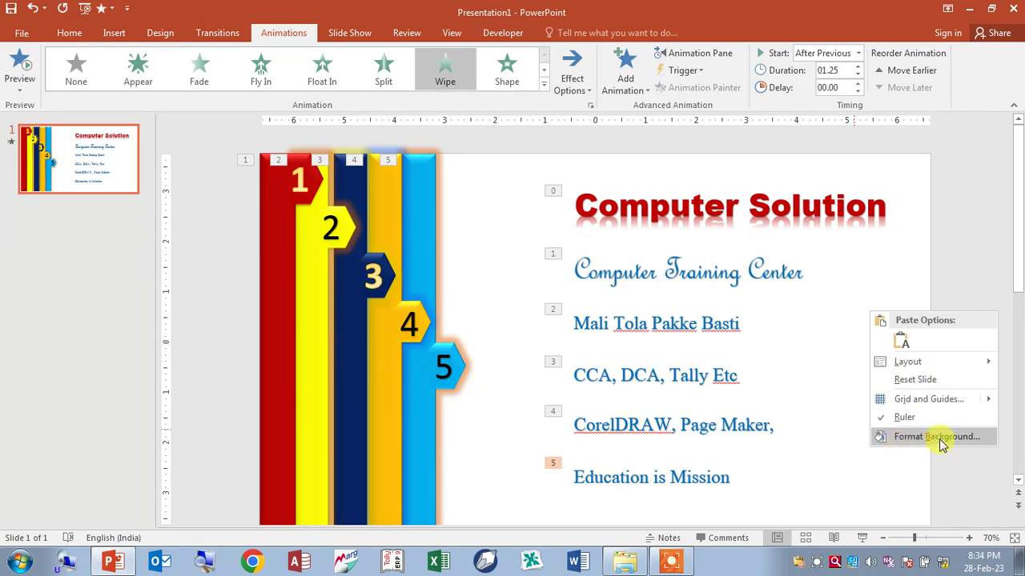
{"action": "key", "text": "Escape"}
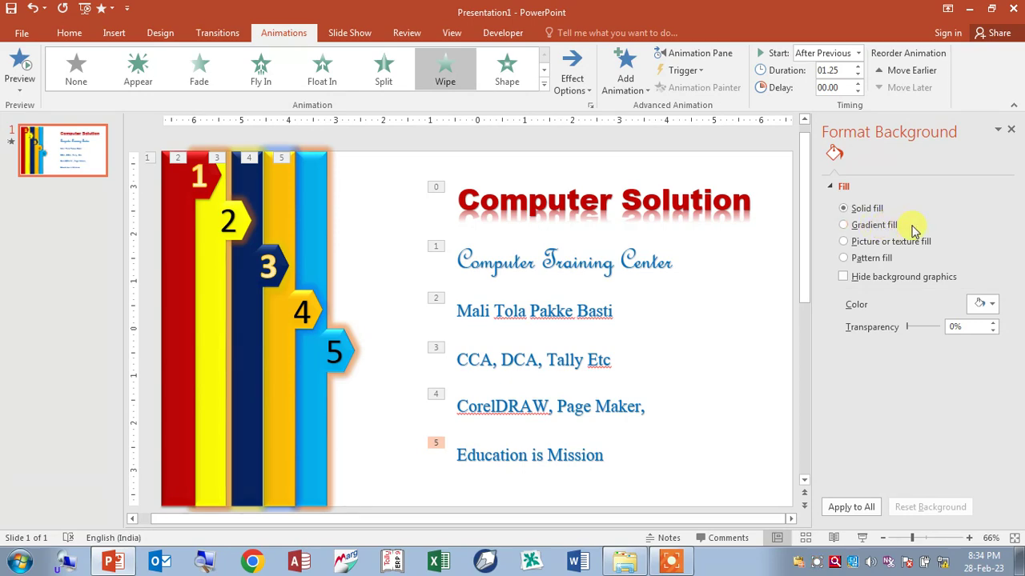
Switch to Picture or texture fill, apply the parchment texture, and start the slide show
{"action": "left_click", "coordinate": [853, 245]}
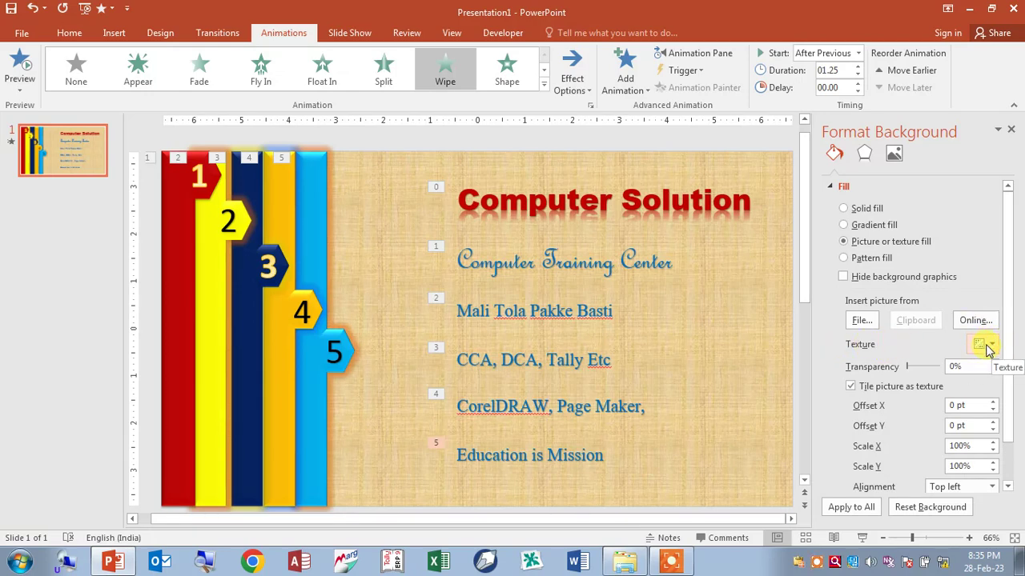
{"action": "left_click", "coordinate": [988, 346]}
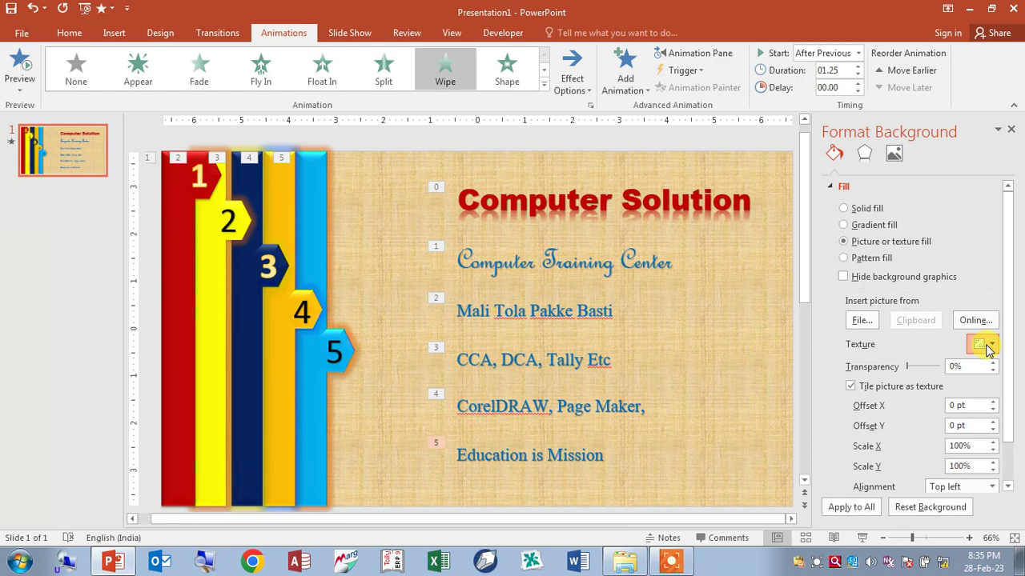
{"action": "left_click", "coordinate": [971, 165]}
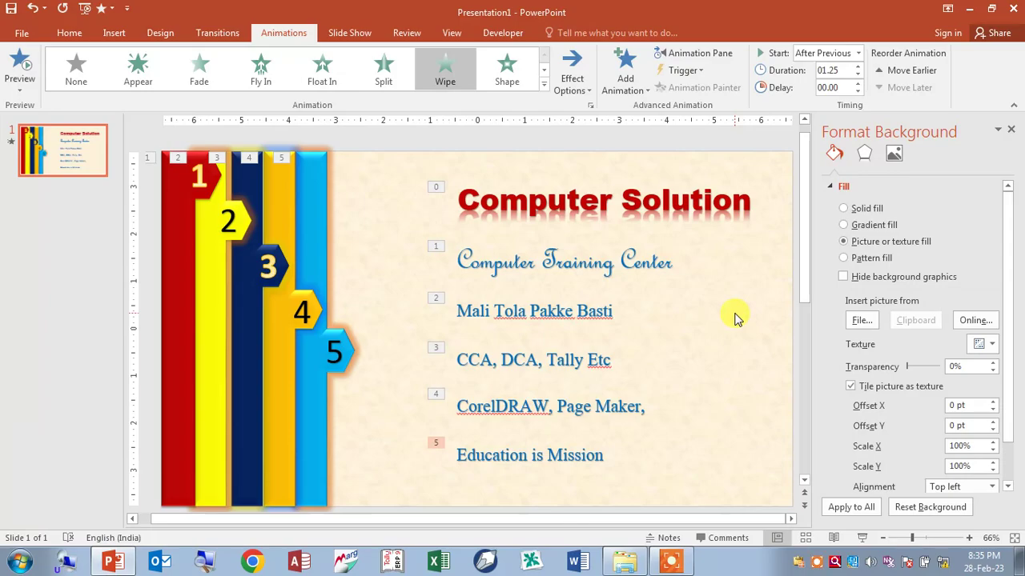
{"action": "key", "text": "F5"}
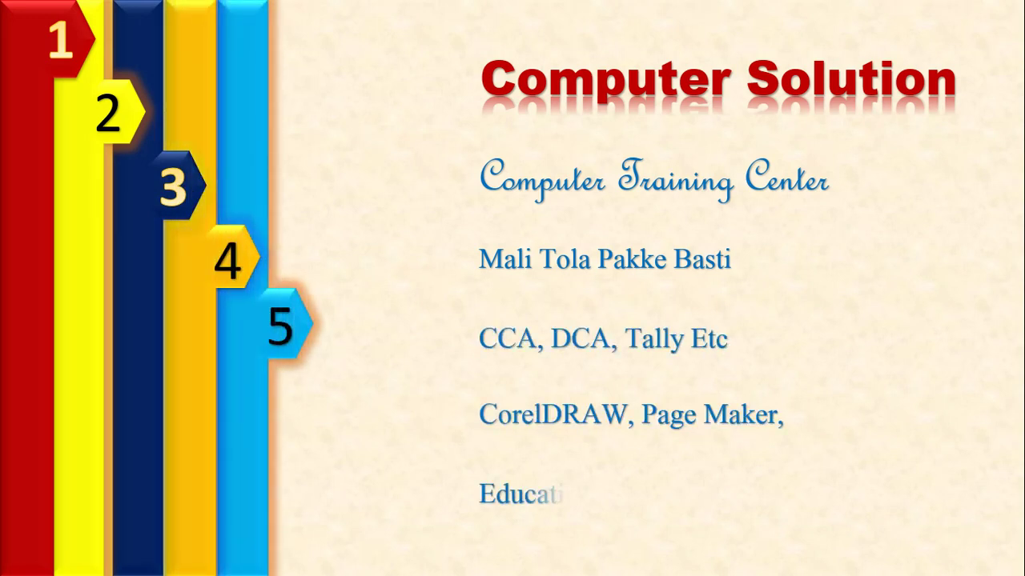
Watch the animations on the parchment background, then exit the slide show
{"action": "key", "text": "Escape"}
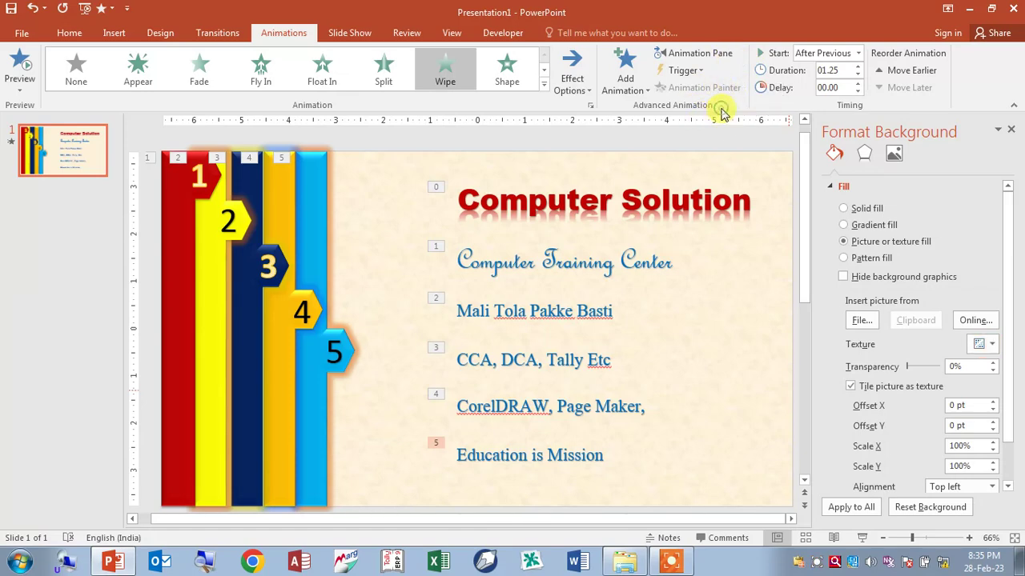
Apply the Paper bag texture at 73% transparency and start the slide show
{"action": "left_click", "coordinate": [720, 112]}
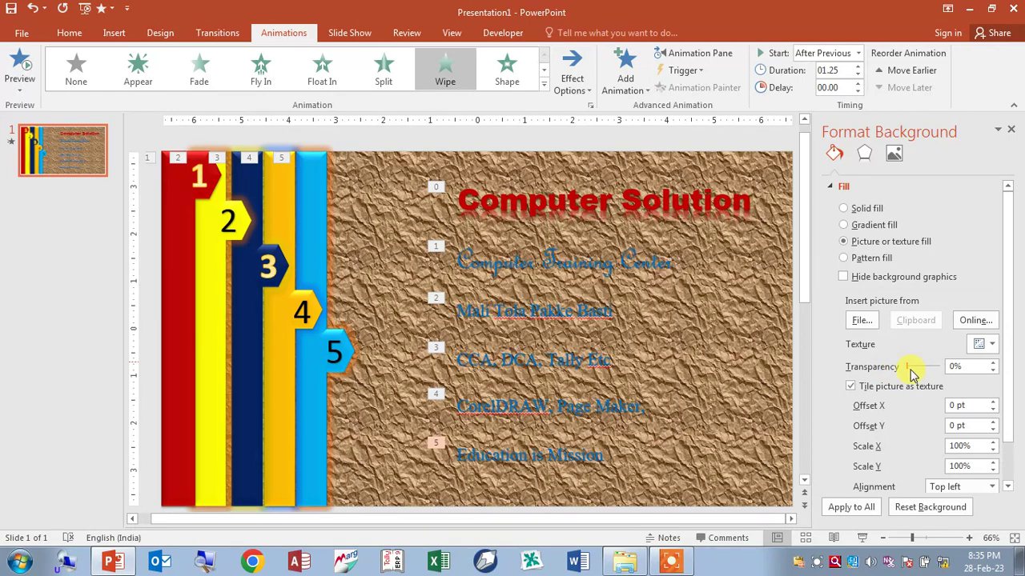
{"action": "left_click_drag", "start_coordinate": [908, 368], "coordinate": [933, 373]}
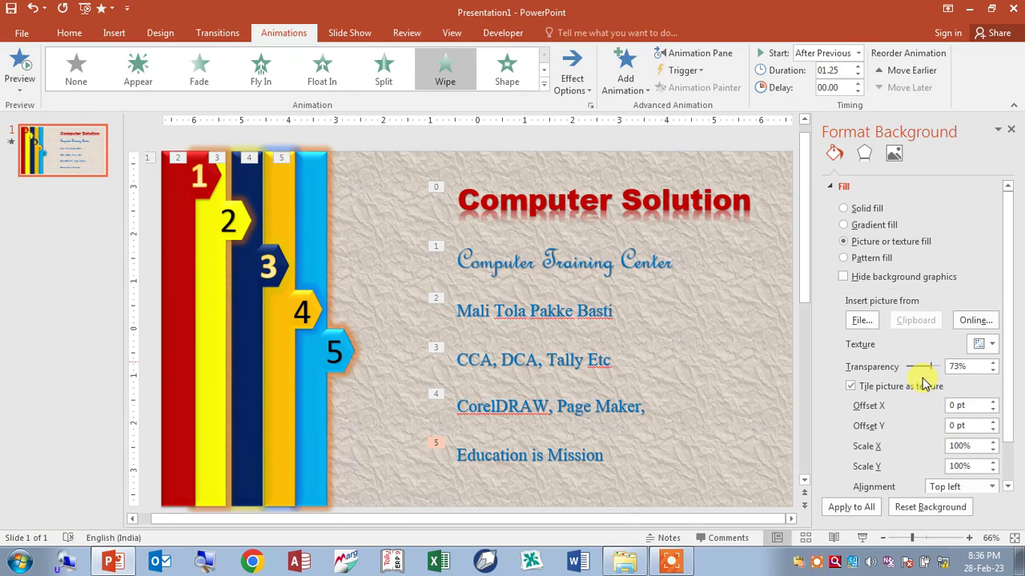
{"action": "key", "text": "F5"}
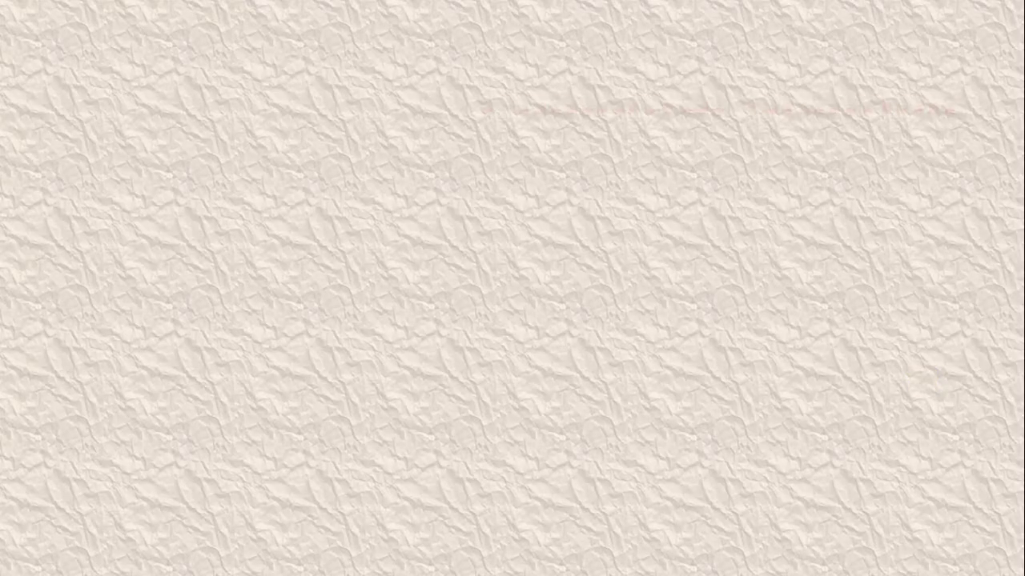